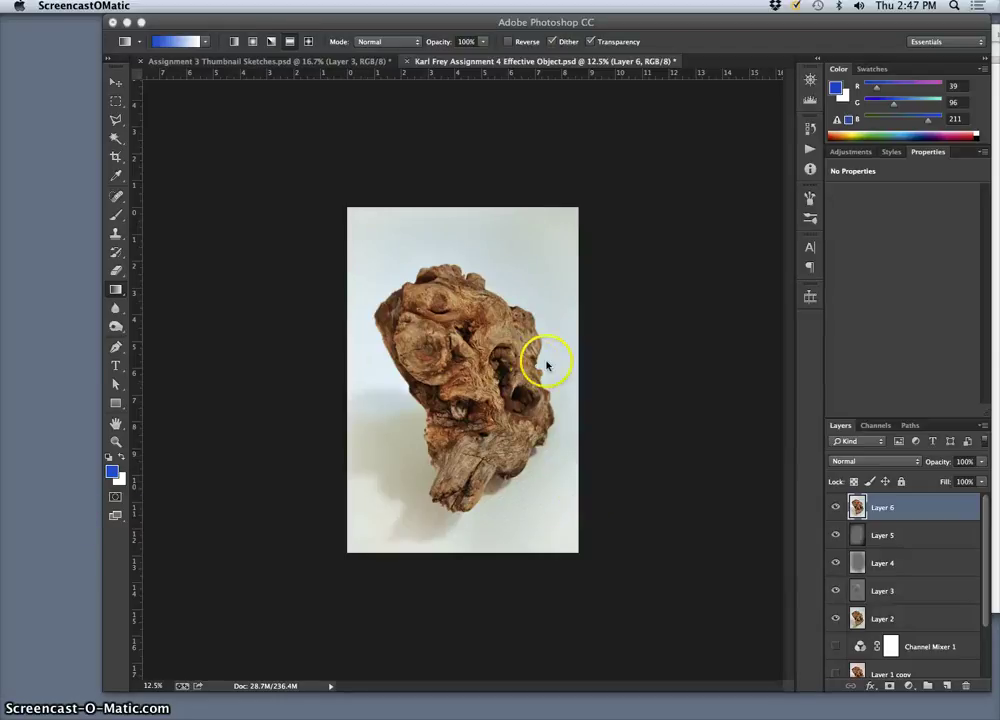
Step: Bring Photoshop forward and show the Alpha 1 channel in the Channels panel
{"action": "left_click", "coordinate": [510, 22]}
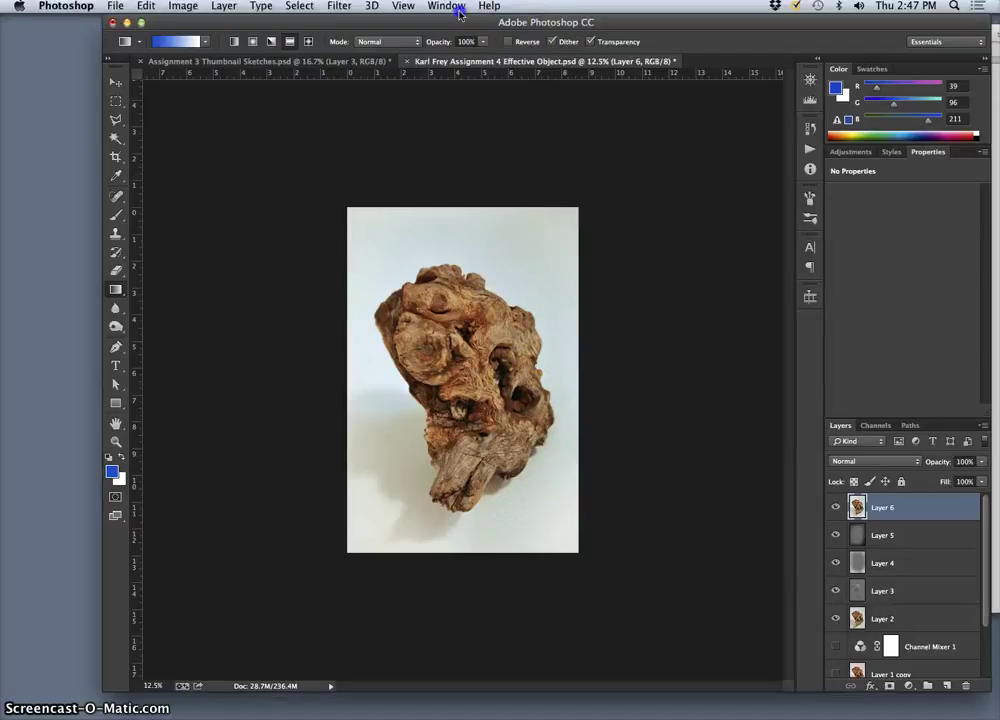
{"action": "left_click_drag", "start_coordinate": [537, 27], "coordinate": [515, 24]}
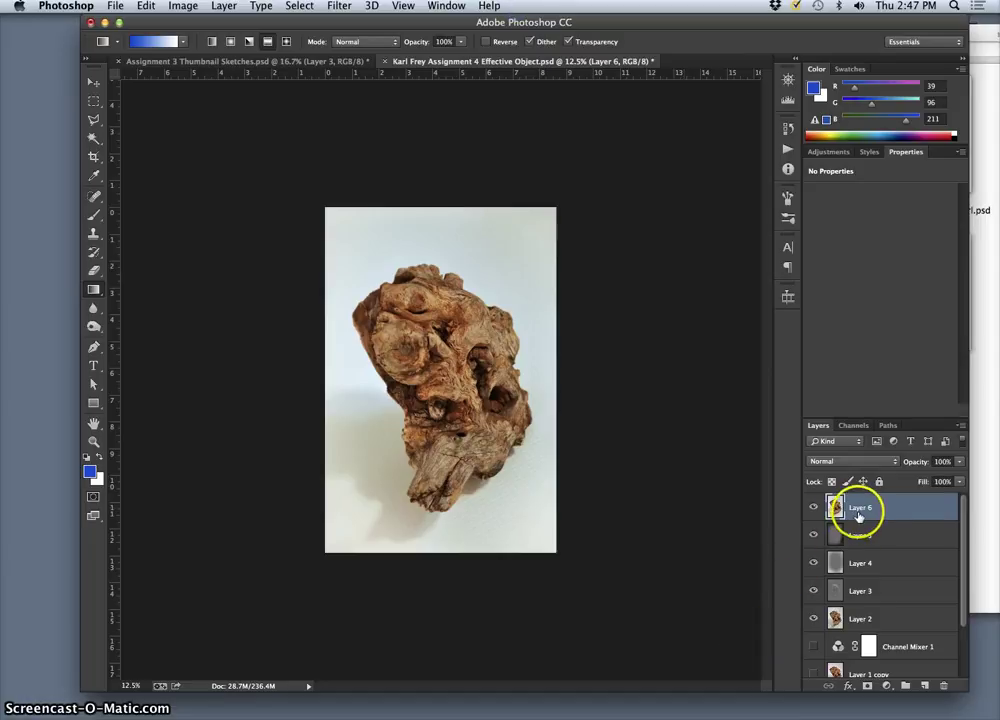
{"action": "left_click", "coordinate": [855, 426]}
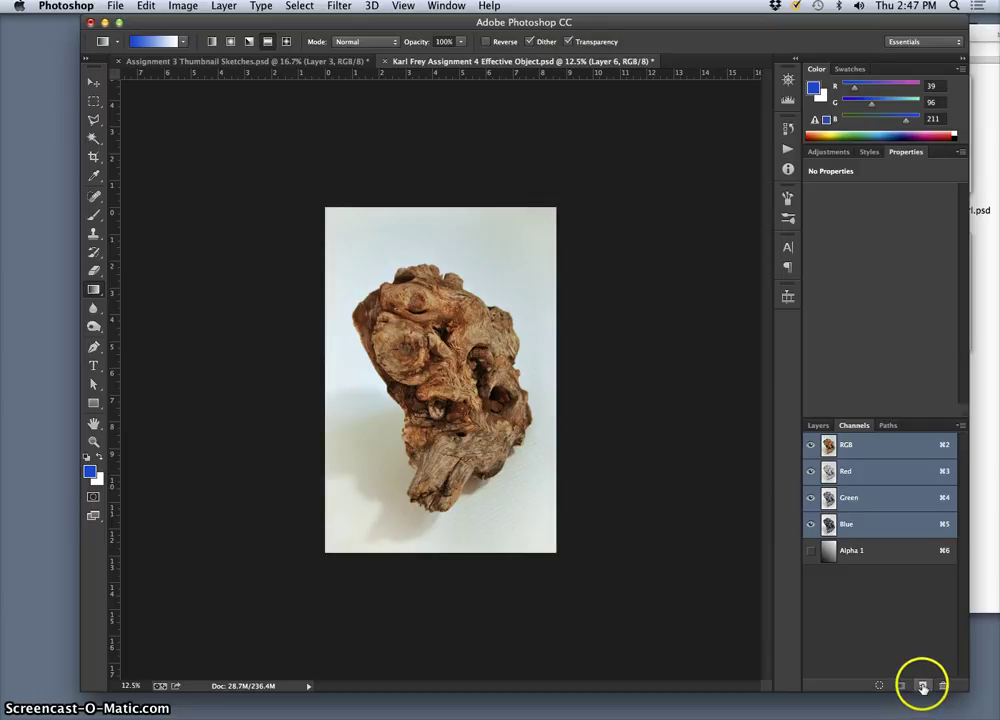
{"action": "left_click", "coordinate": [810, 551]}
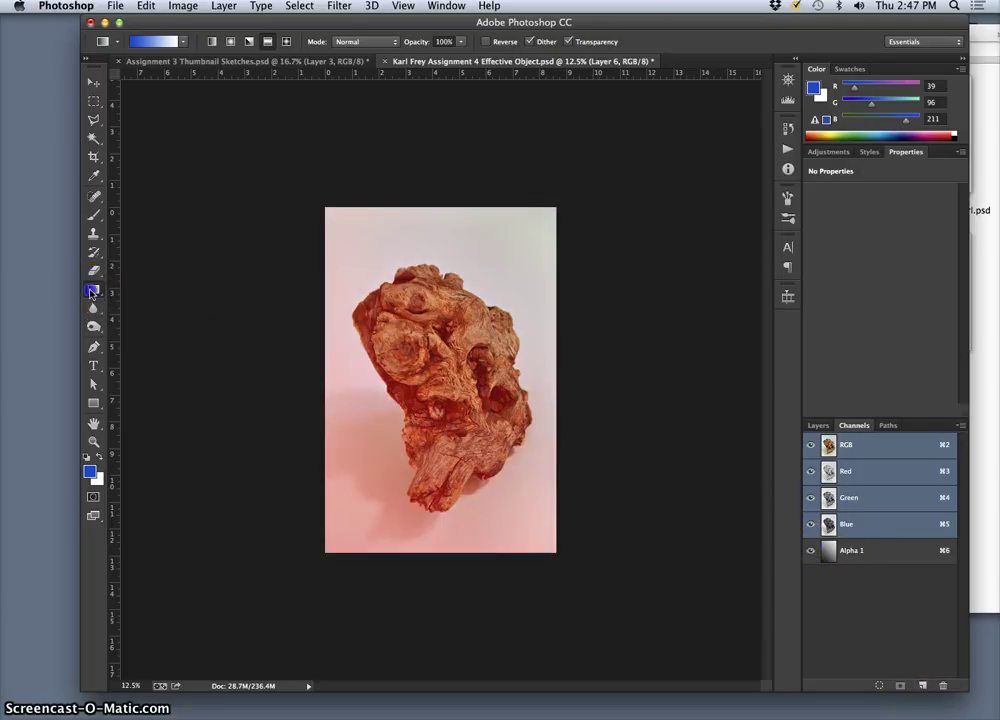
Step: Choose the first gradient preset with default black-and-white colours
{"action": "left_click", "coordinate": [183, 43]}
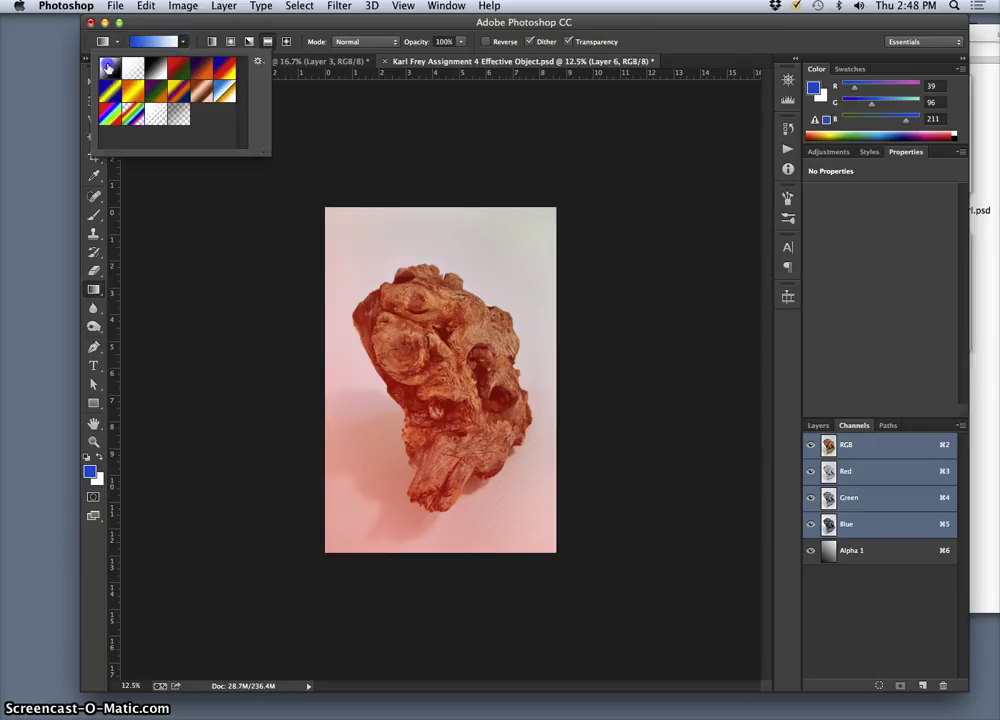
{"action": "double_click", "coordinate": [109, 69]}
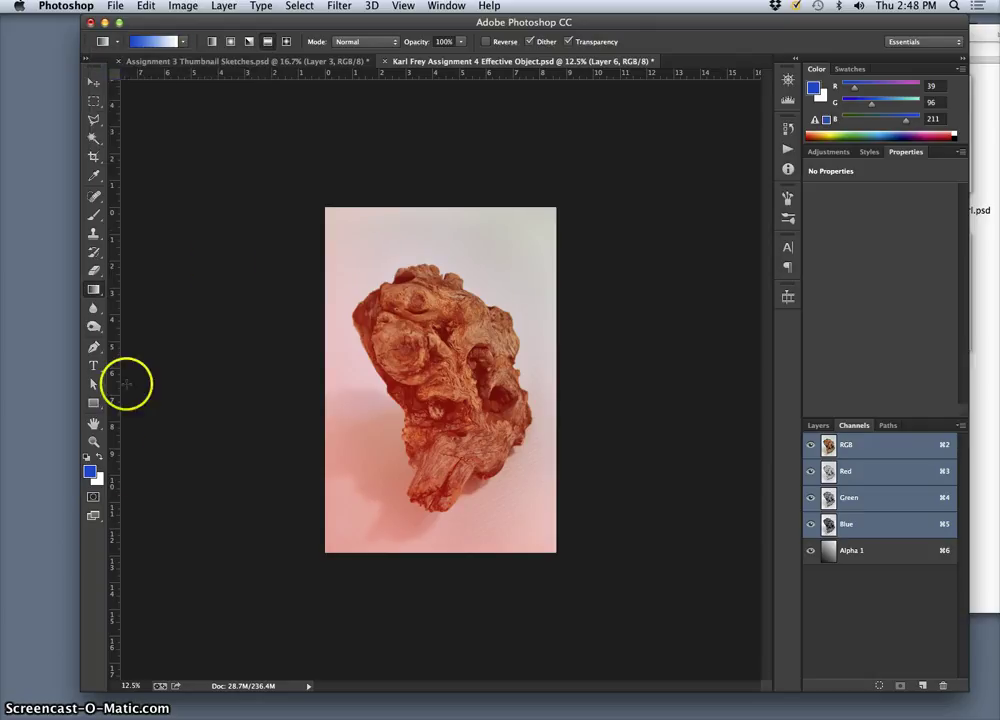
{"action": "left_click", "coordinate": [88, 458]}
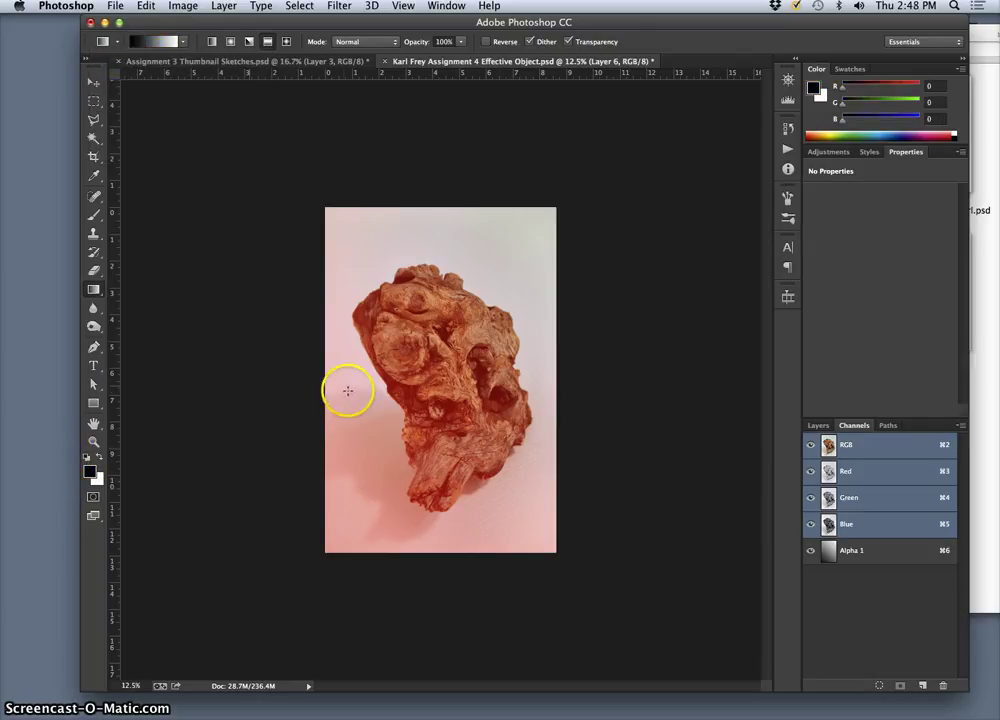
Step: Redraw the Alpha 1 gradient diagonally and invert it: black bottom-left, white top-right
{"action": "left_click", "coordinate": [810, 445]}
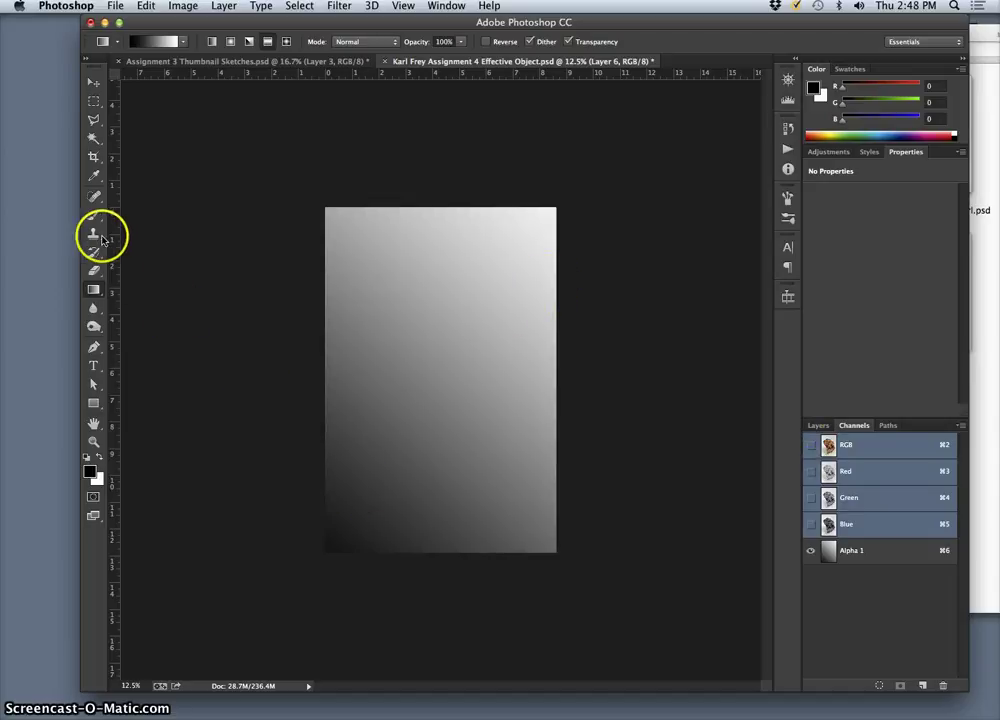
{"action": "left_click", "coordinate": [810, 445]}
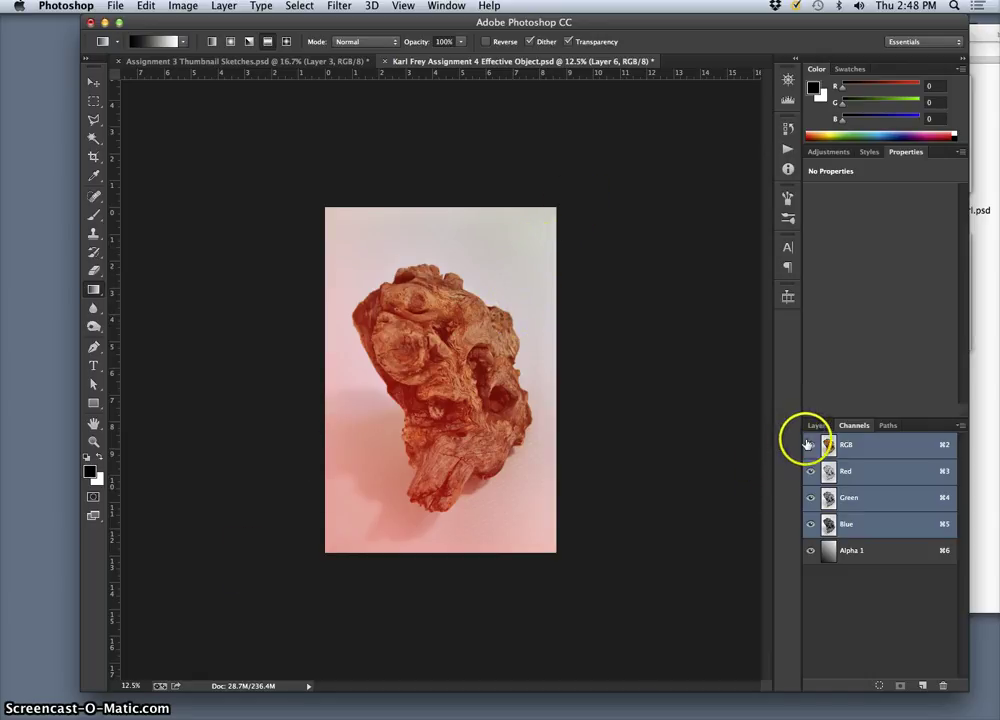
{"action": "left_click", "coordinate": [810, 443]}
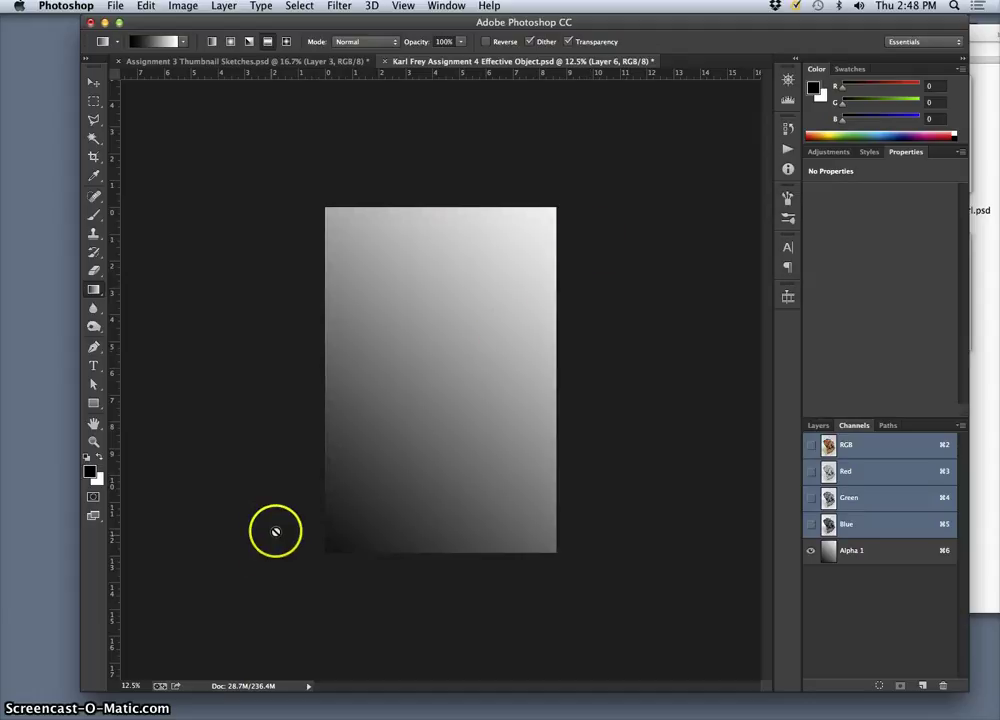
{"action": "left_click", "coordinate": [846, 547]}
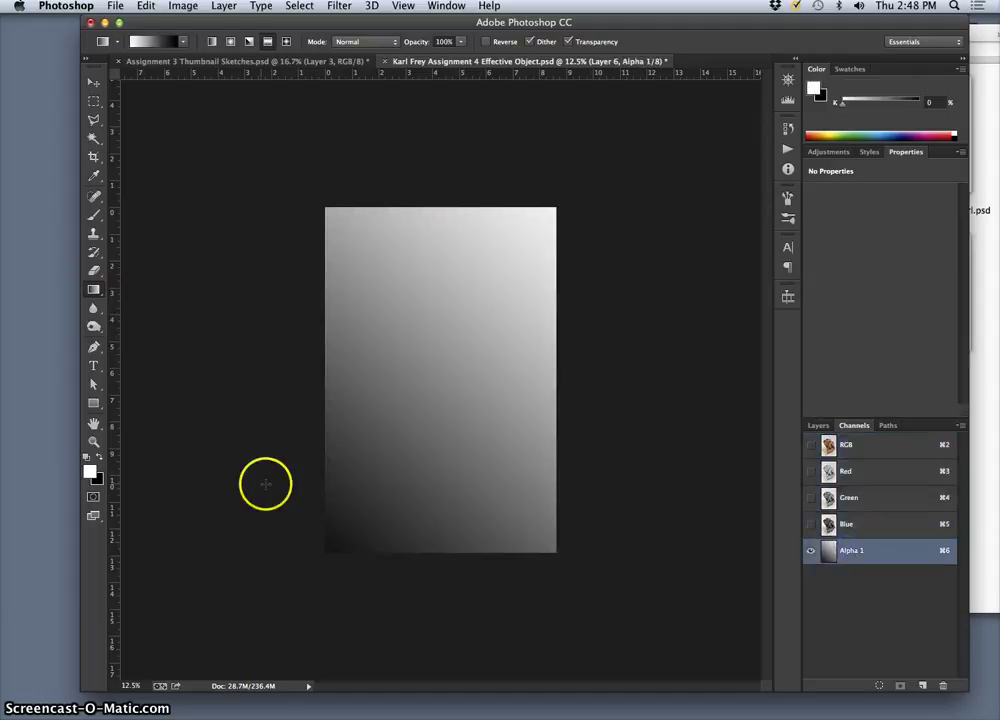
{"action": "left_click_drag", "start_coordinate": [302, 509], "coordinate": [344, 465]}
{"action": "mouse_move", "coordinate": [494, 295]}
{"action": "left_mouse_down"}
{"action": "mouse_move", "coordinate": [489, 288]}
{"action": "mouse_move", "coordinate": [547, 270]}
{"action": "mouse_move", "coordinate": [594, 230]}
{"action": "mouse_move", "coordinate": [261, 565]}
{"action": "mouse_move", "coordinate": [487, 365]}
{"action": "mouse_move", "coordinate": [576, 246]}
{"action": "left_mouse_up"}
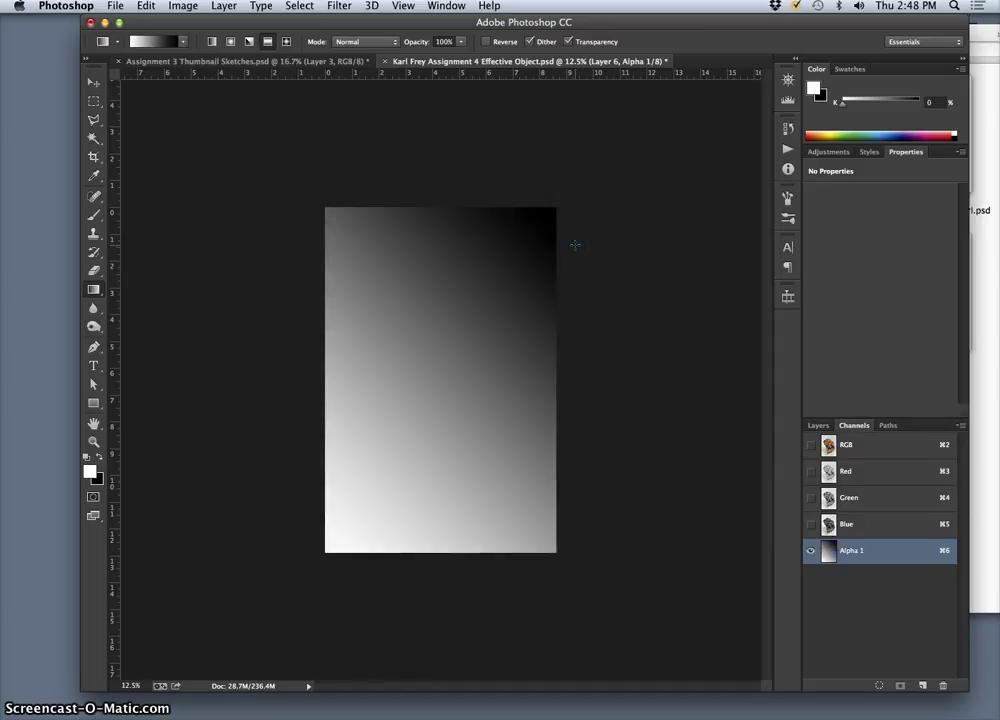
{"action": "key", "text": "super+i"}
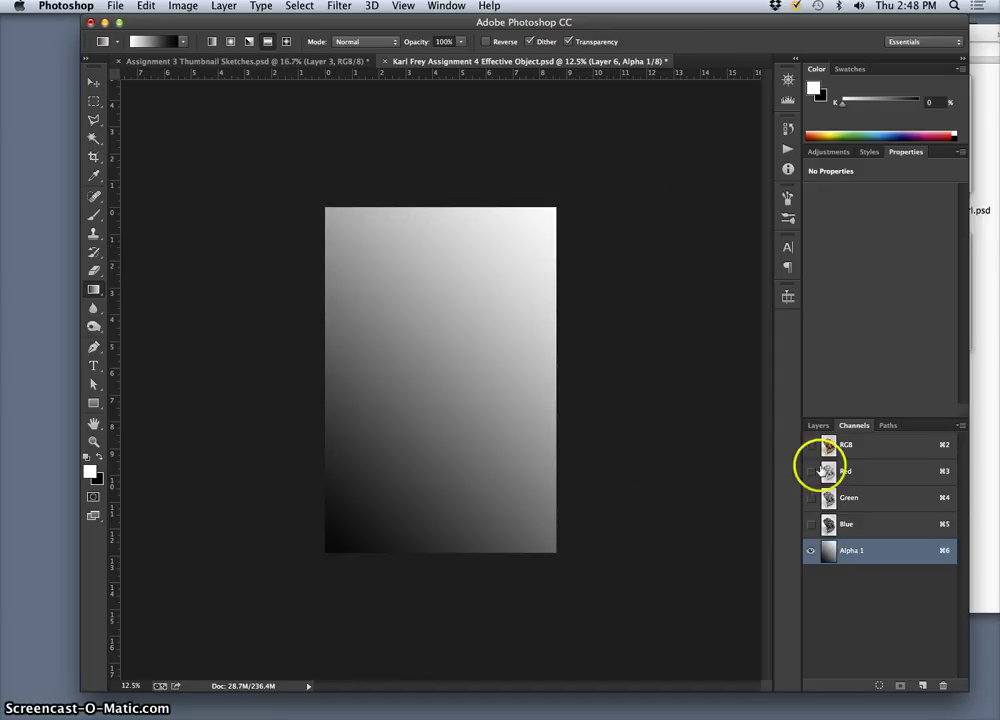
Step: Hide the Alpha 1 overlay and return to the layer list with Layer 6
{"action": "left_click", "coordinate": [810, 449]}
{"action": "left_click", "coordinate": [862, 453]}
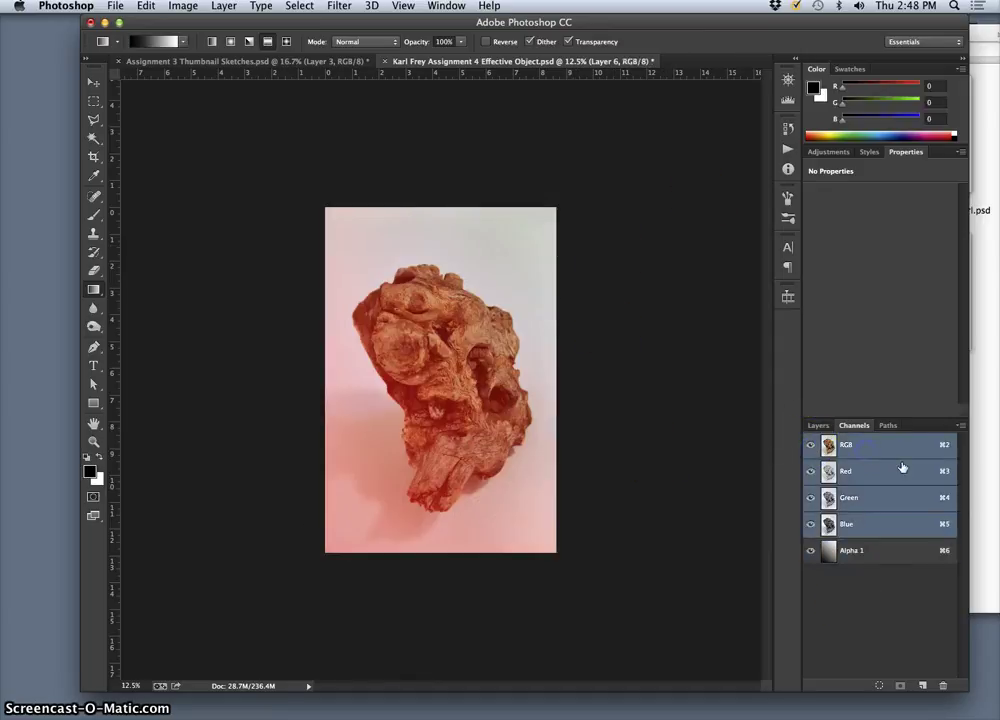
{"action": "left_click", "coordinate": [812, 550]}
{"action": "left_click", "coordinate": [811, 551]}
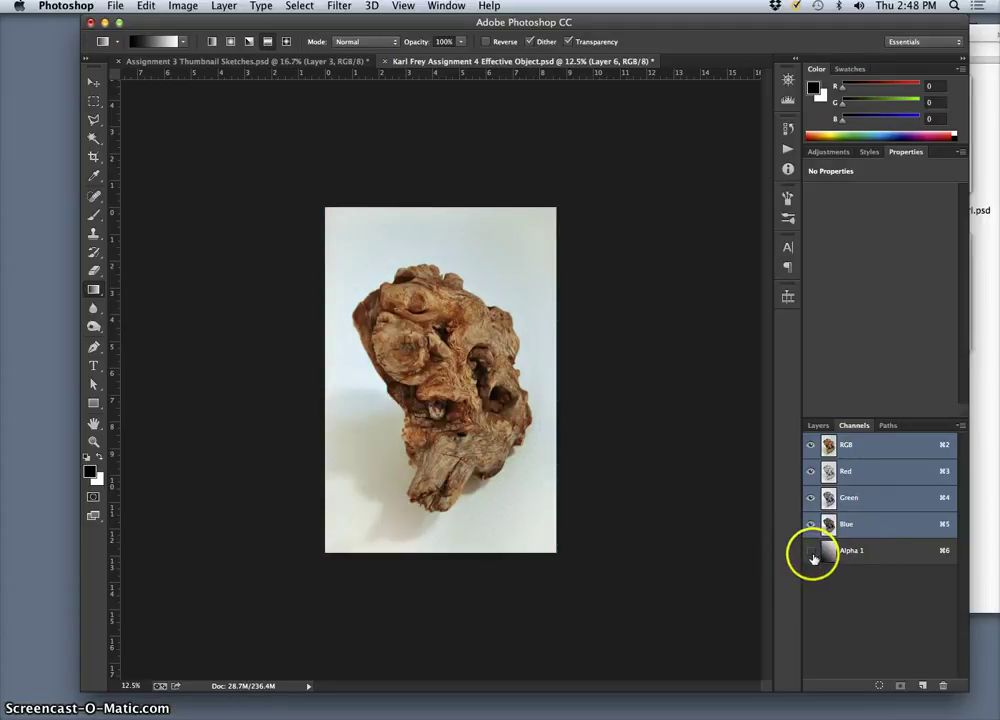
{"action": "left_click", "coordinate": [812, 552]}
{"action": "left_click", "coordinate": [845, 440]}
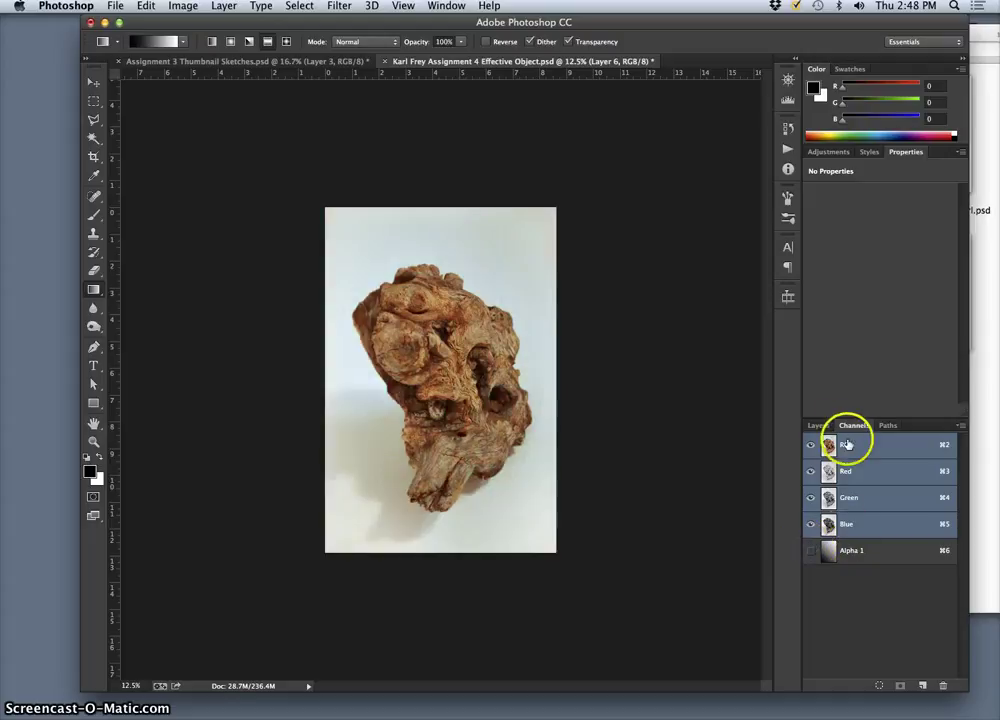
{"action": "left_click", "coordinate": [818, 425]}
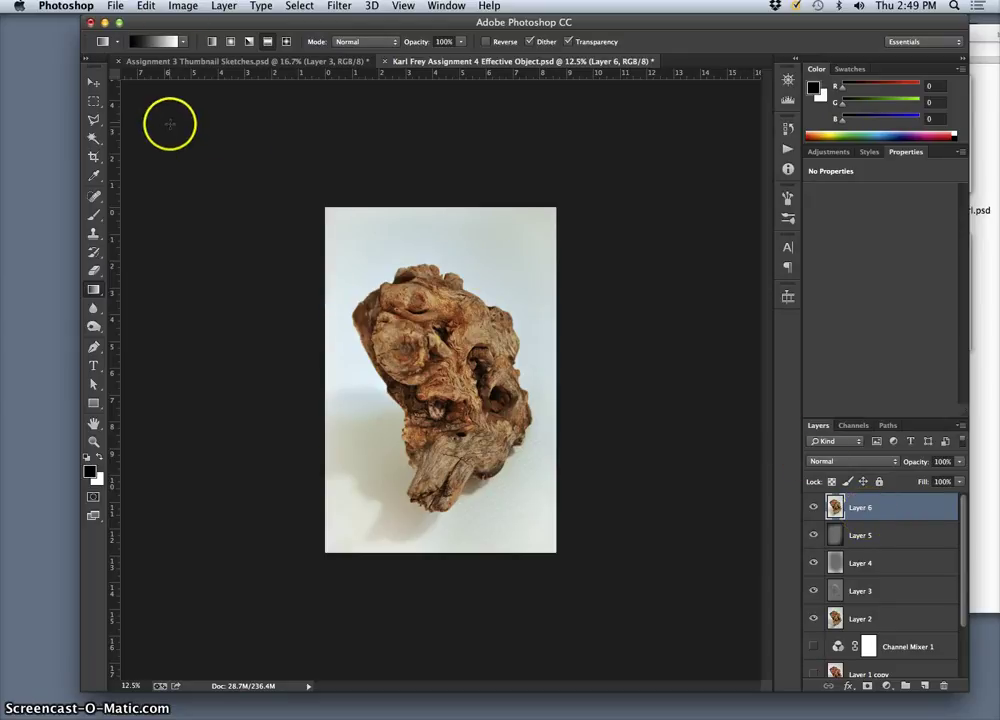
Step: Open Filter > Blur > Lens Blur for Layer 6
{"action": "left_click", "coordinate": [339, 6]}
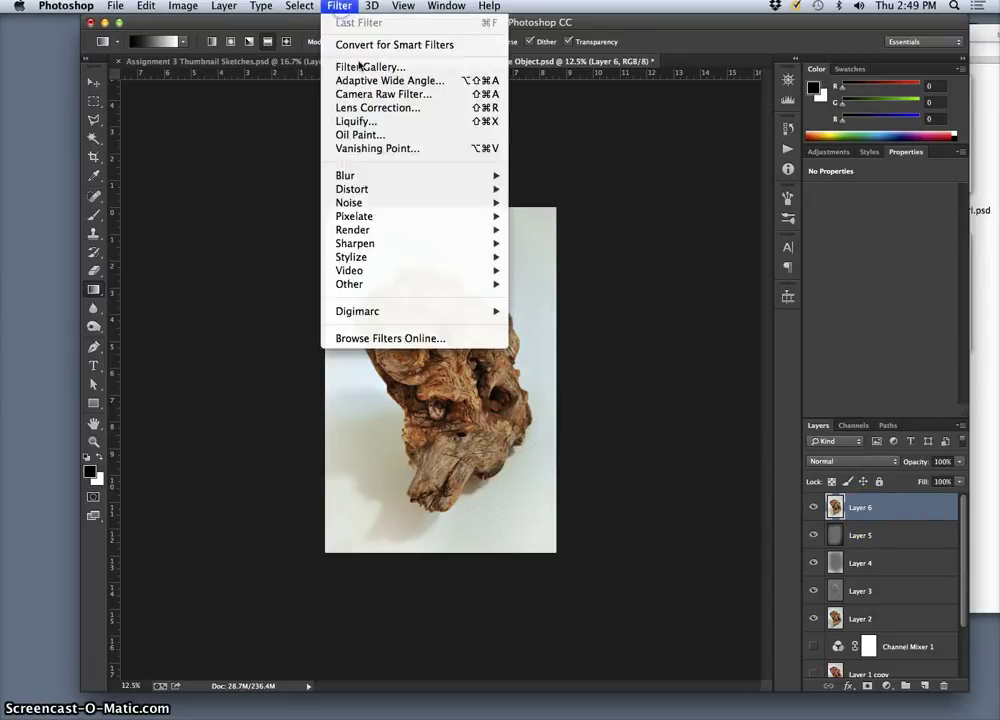
{"action": "mouse_move", "coordinate": [365, 177]}
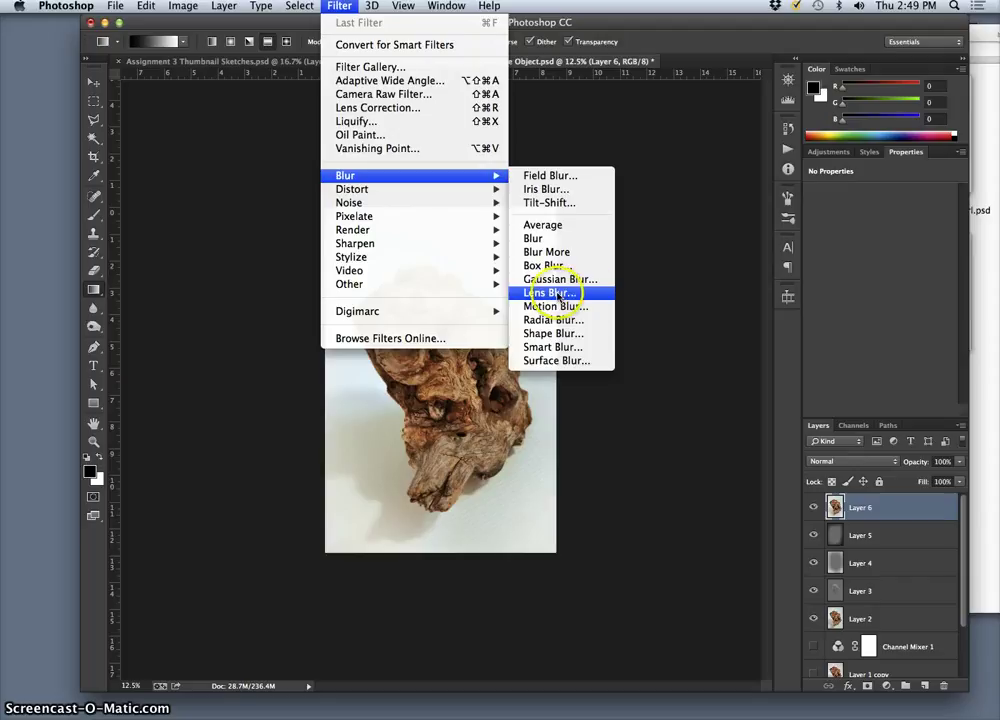
{"action": "left_click", "coordinate": [557, 293]}
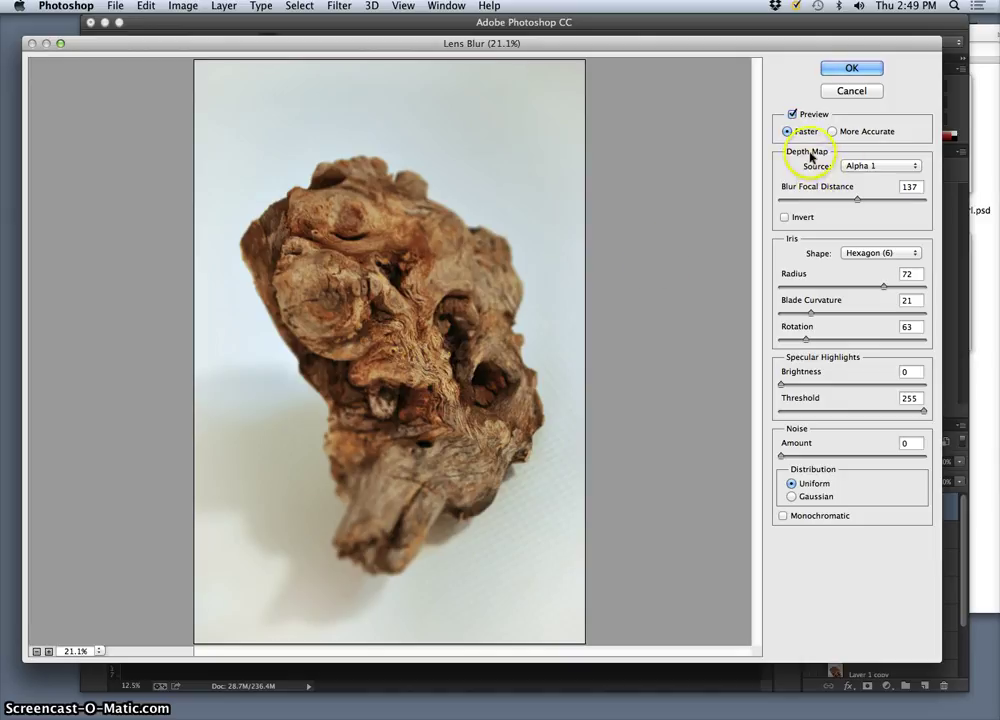
Step: Switch the Lens Blur depth map source to None, then back to Alpha 1
{"action": "left_click", "coordinate": [876, 165]}
{"action": "left_click", "coordinate": [873, 167]}
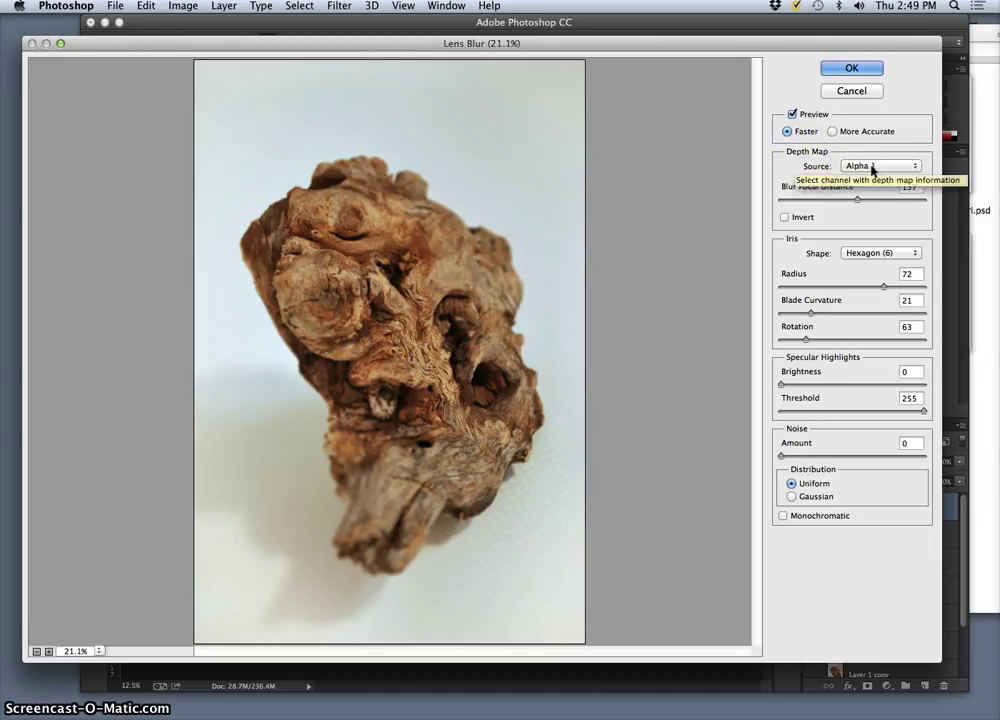
{"action": "left_click", "coordinate": [873, 167]}
{"action": "left_click", "coordinate": [862, 131]}
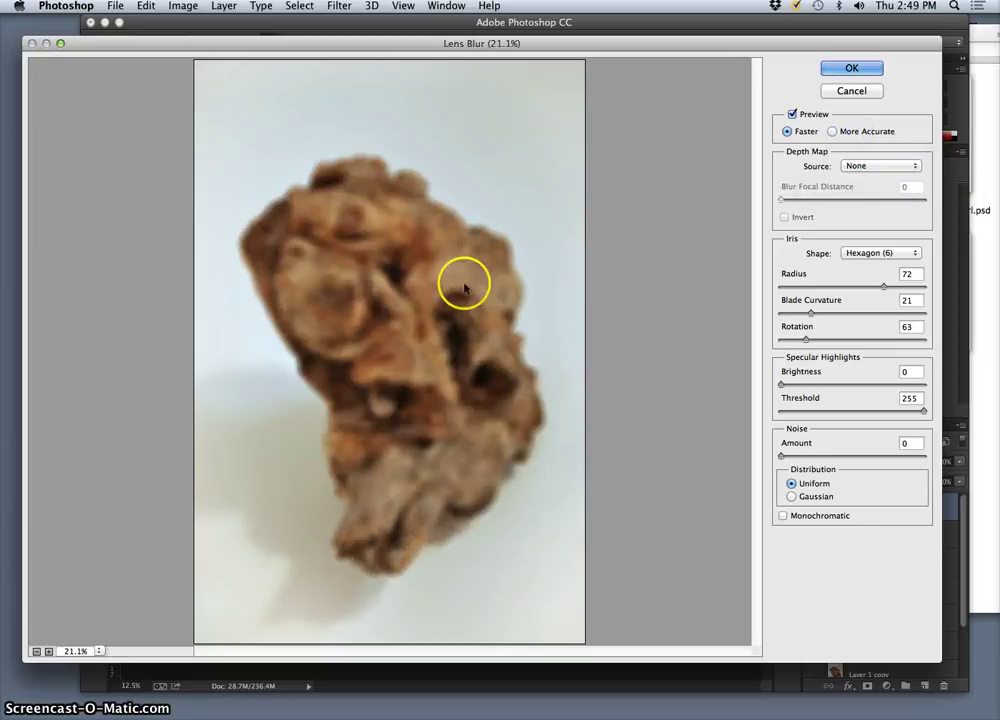
{"action": "left_click", "coordinate": [879, 169]}
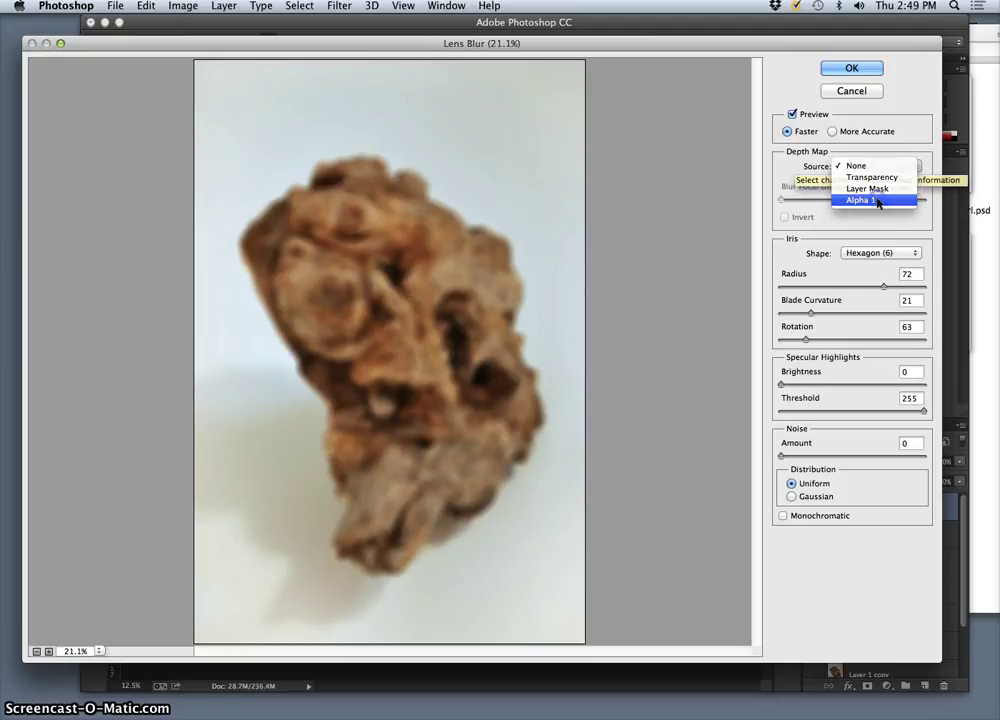
{"action": "left_click", "coordinate": [879, 202]}
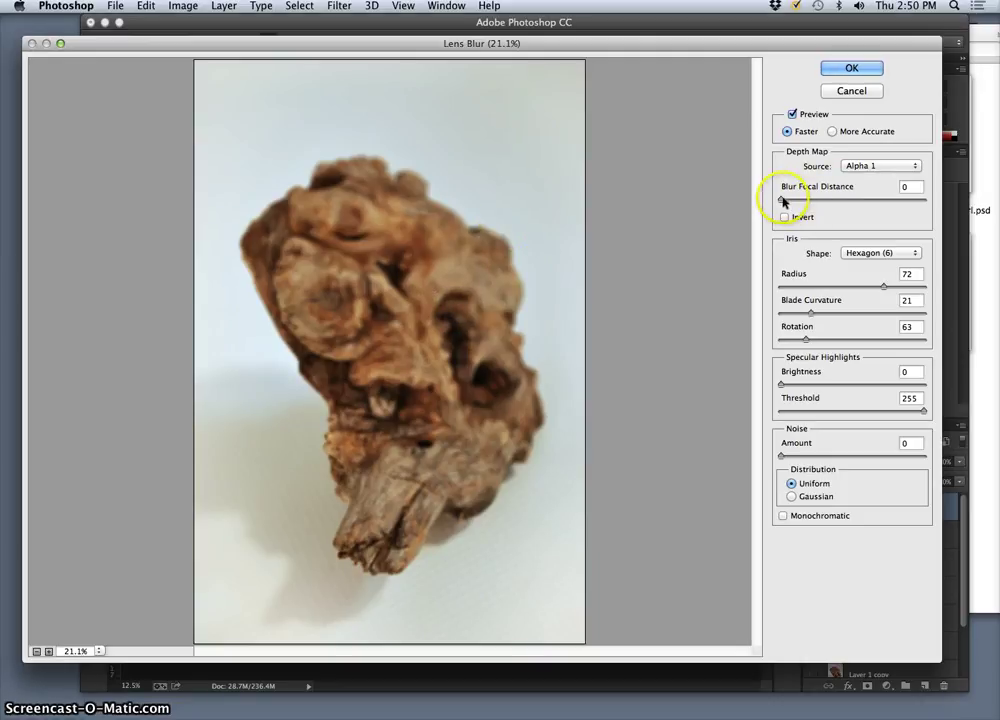
Step: Raise the Lens Blur focal distance to 136
{"action": "left_click_drag", "start_coordinate": [783, 201], "coordinate": [784, 200]}
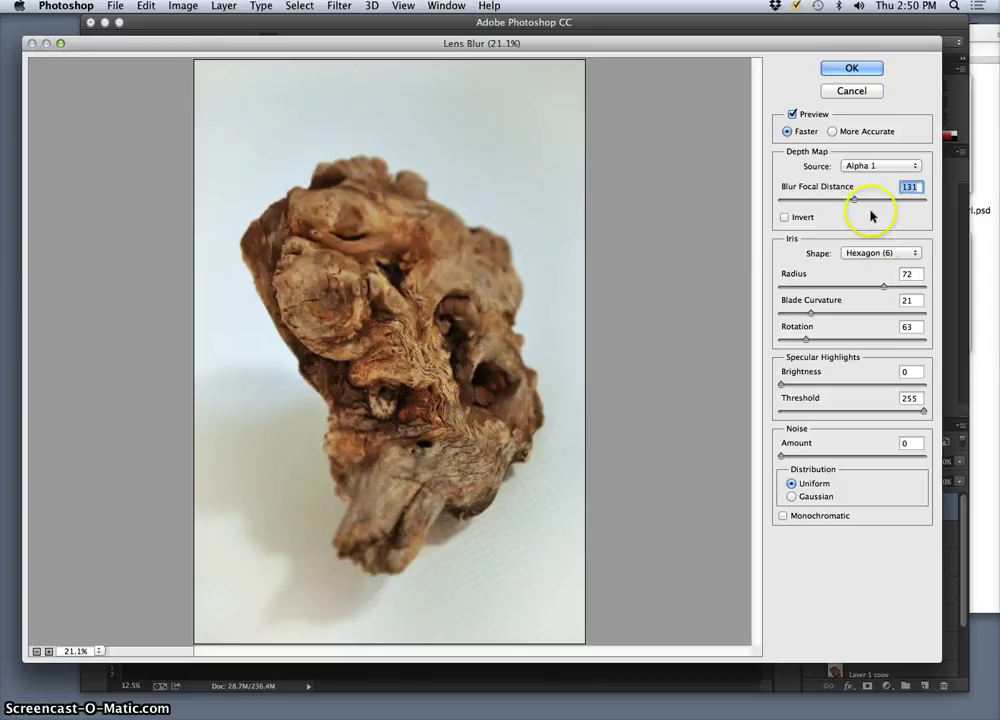
{"action": "left_click", "coordinate": [858, 202]}
{"action": "left_click", "coordinate": [858, 202]}
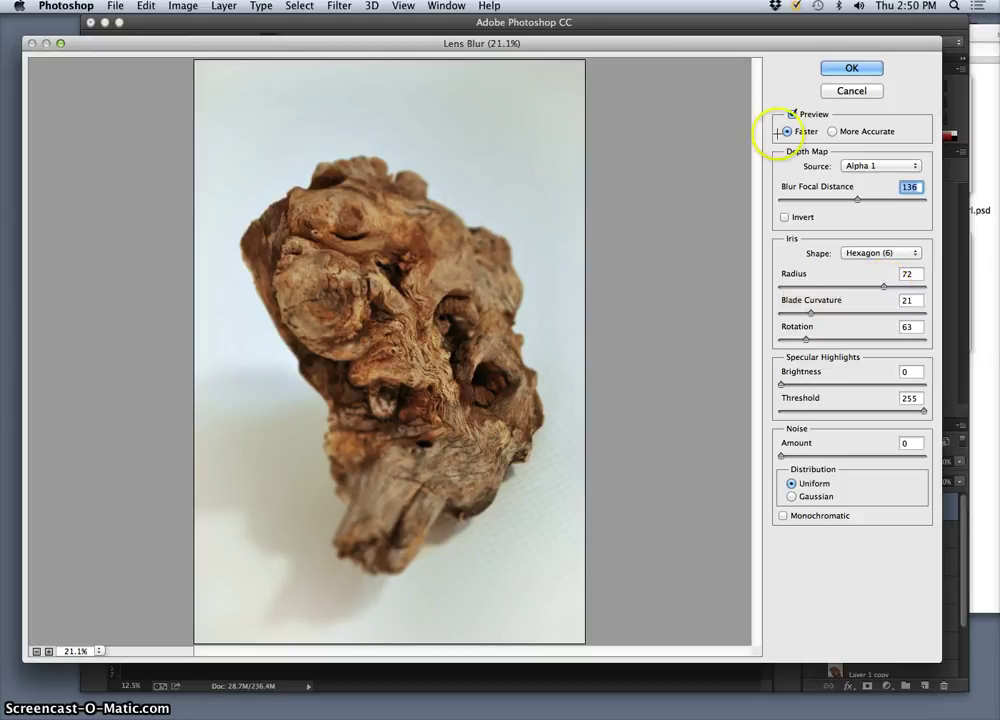
Step: Apply the lens blur and zoom in on the driftwood to 25%
{"action": "left_click", "coordinate": [851, 68]}
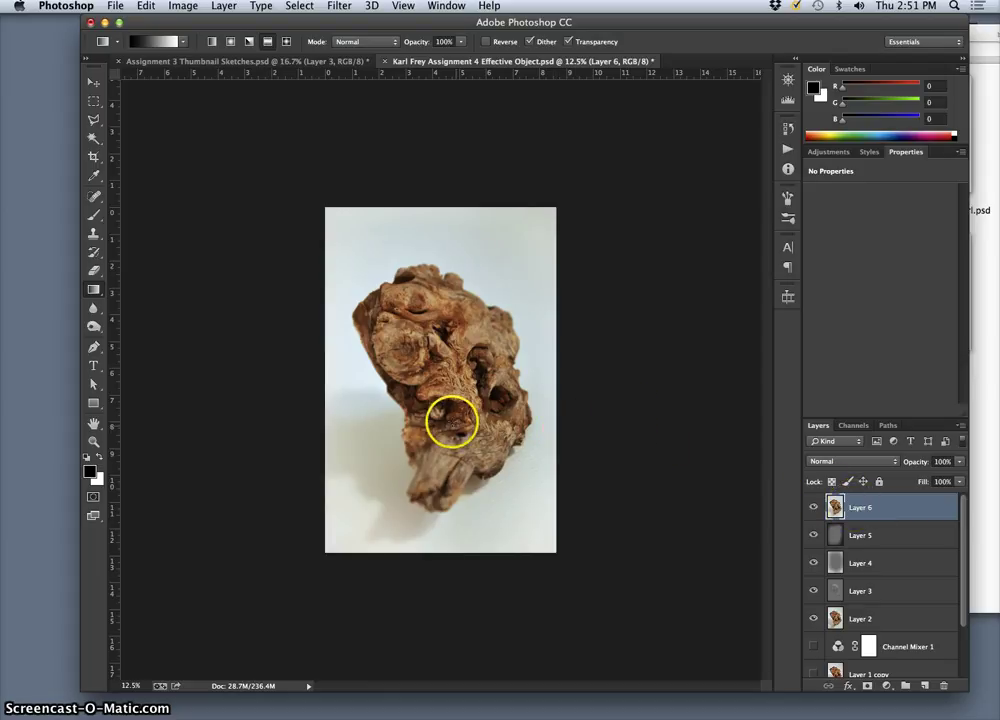
{"action": "key", "text": "super+equal"}
{"action": "key", "text": "super+equal"}
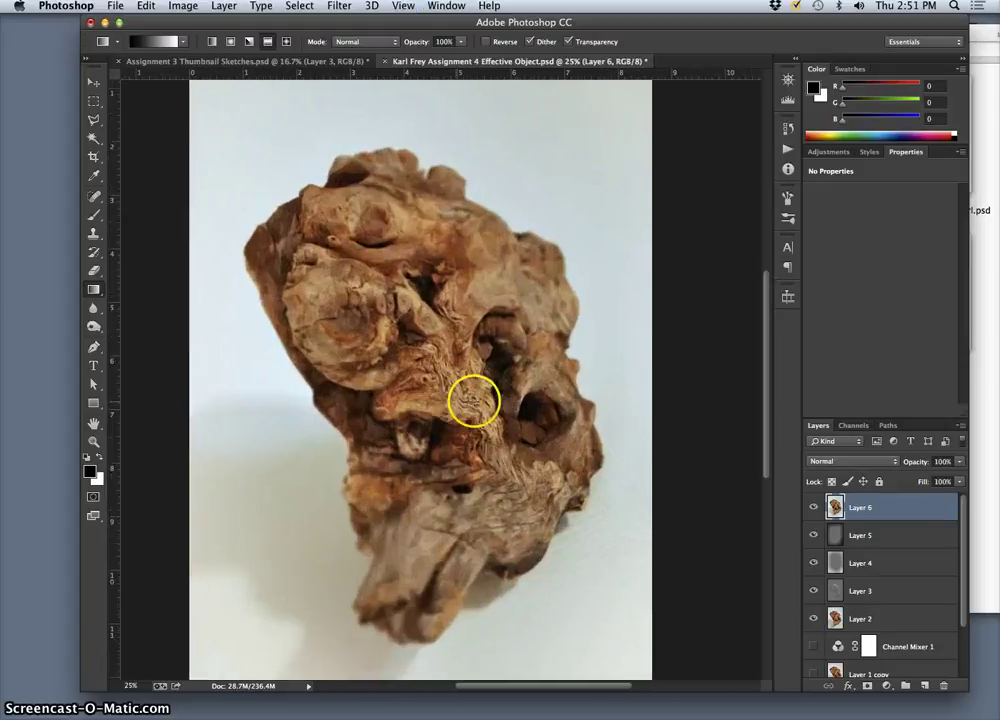
{"action": "scroll", "coordinate": [420, 370], "scroll_direction": "up", "scroll_amount": 1}
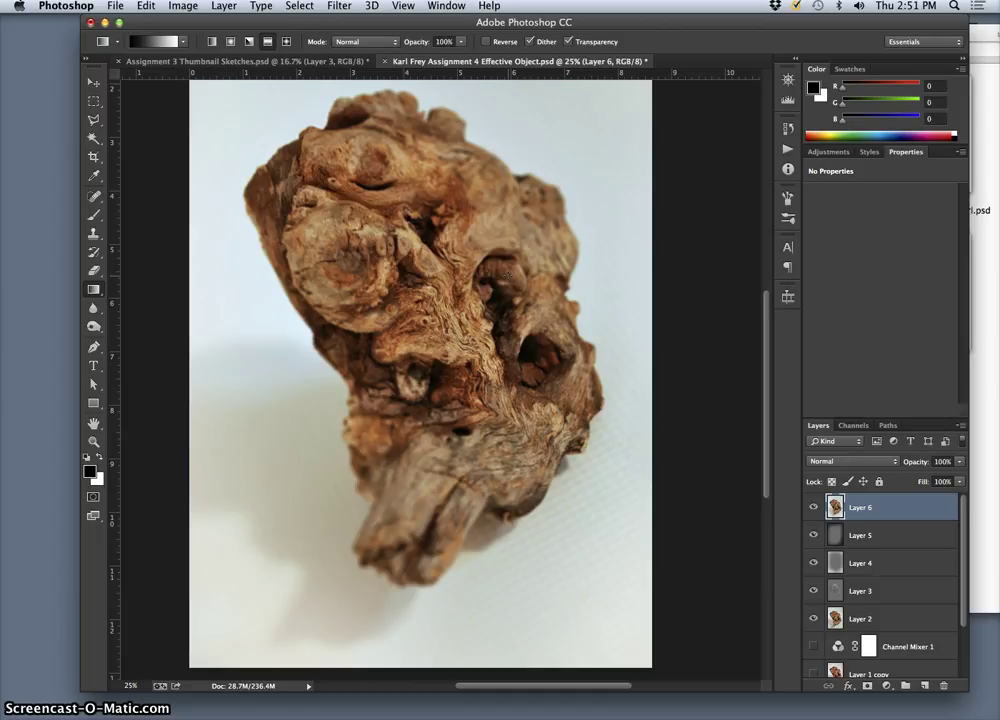
Step: Compare blurred Layer 6 with the sharp layer and set its opacity to 88%
{"action": "left_click", "coordinate": [813, 507]}
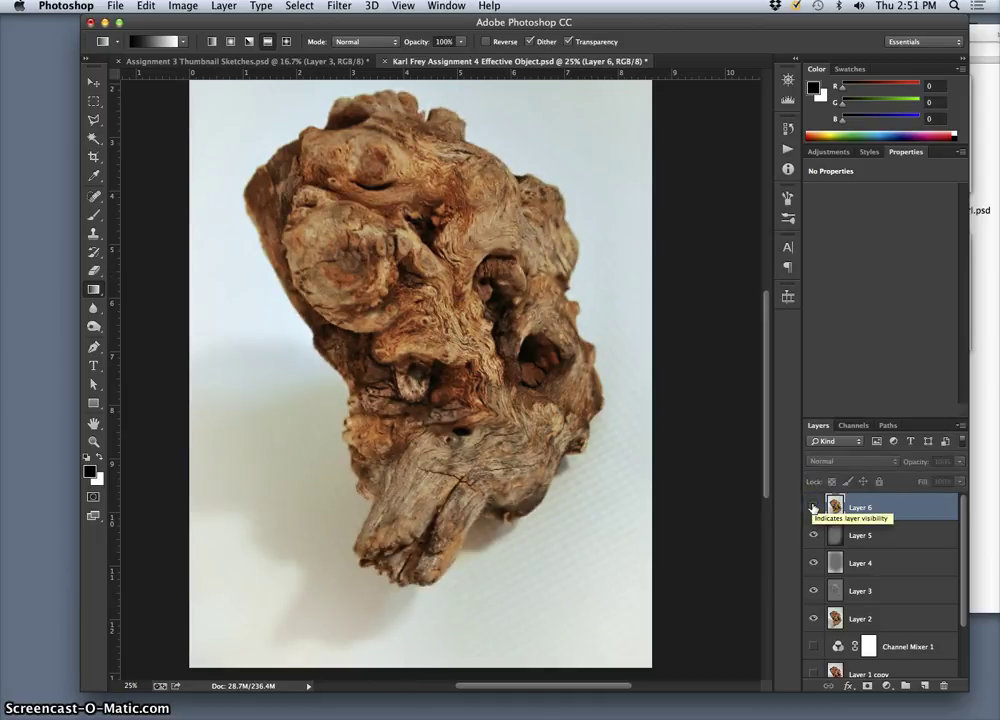
{"action": "left_click", "coordinate": [813, 507]}
{"action": "left_click", "coordinate": [813, 507]}
{"action": "left_click", "coordinate": [813, 507]}
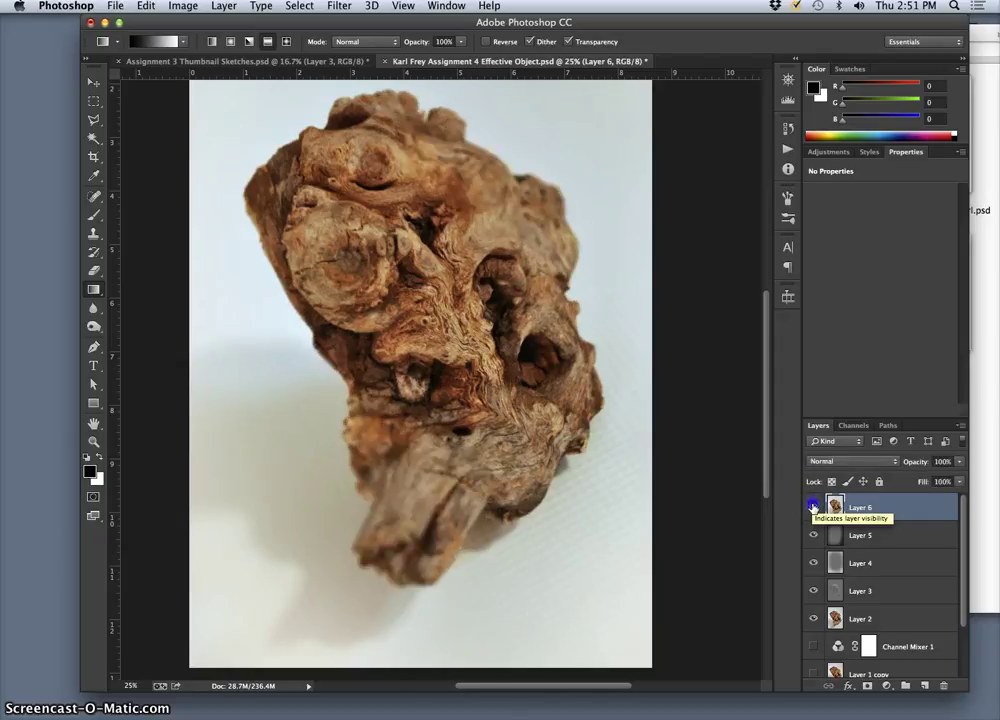
{"action": "left_click", "coordinate": [813, 507]}
{"action": "left_click", "coordinate": [813, 507]}
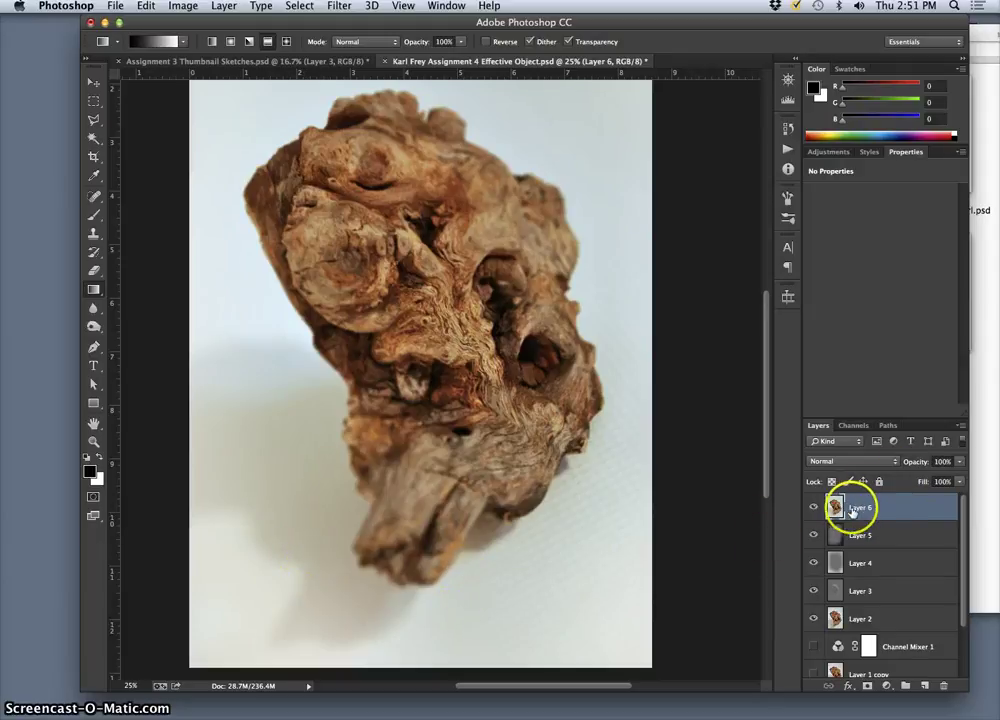
{"action": "left_click", "coordinate": [962, 462]}
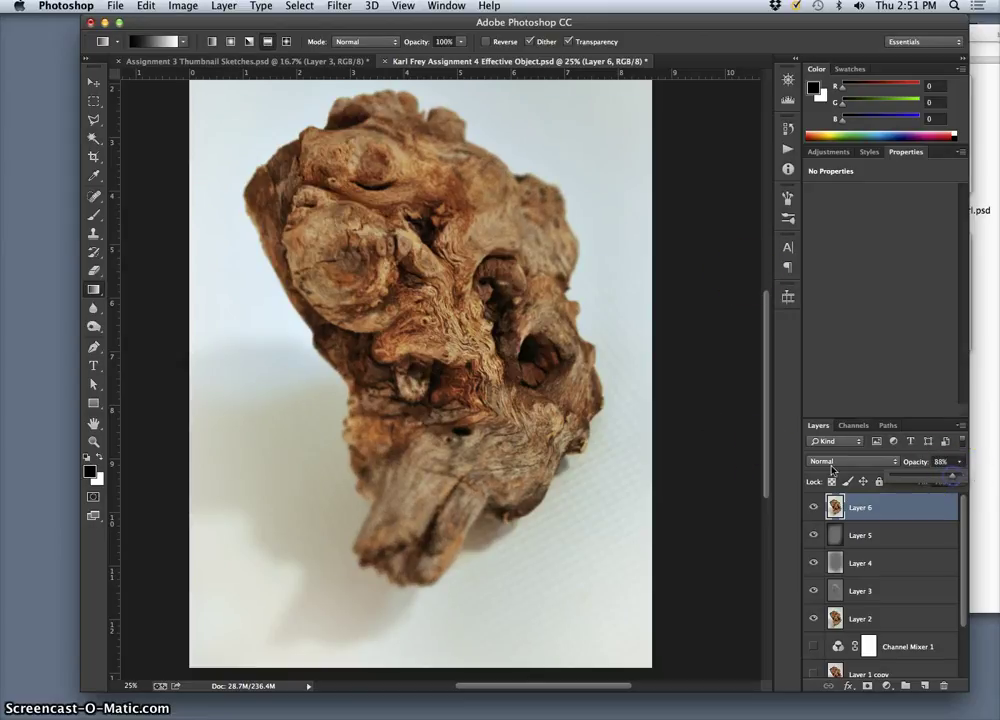
{"action": "key", "text": "super+minus"}
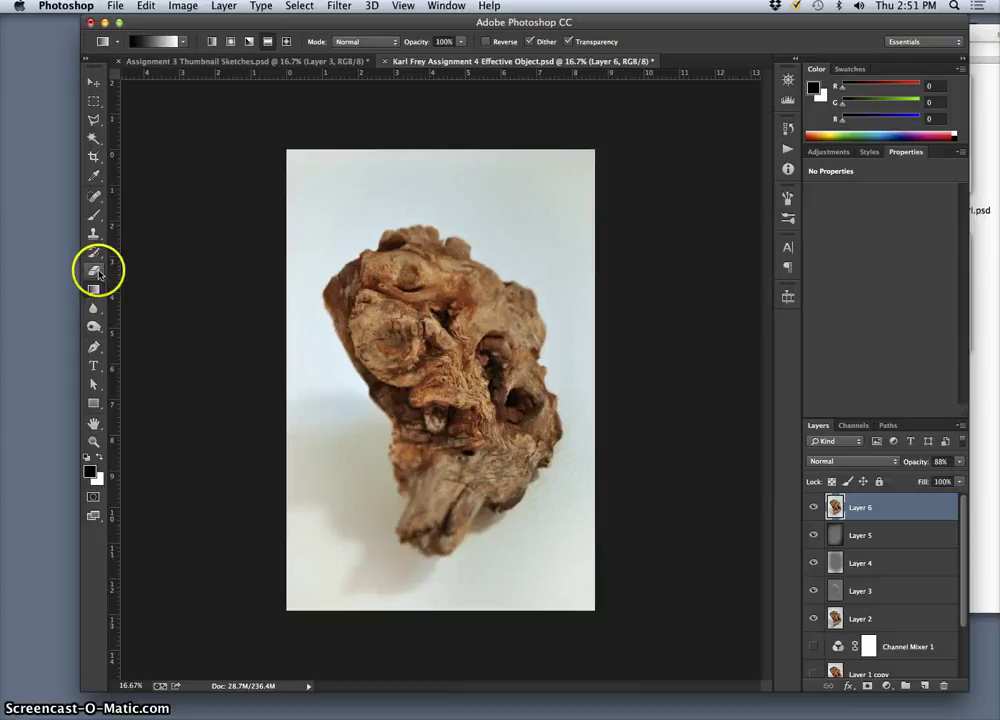
Step: Erase blur from the lower driftwood on Layer 6 with a large 19%-opacity eraser
{"action": "left_click", "coordinate": [97, 272]}
{"action": "left_click", "coordinate": [120, 270]}
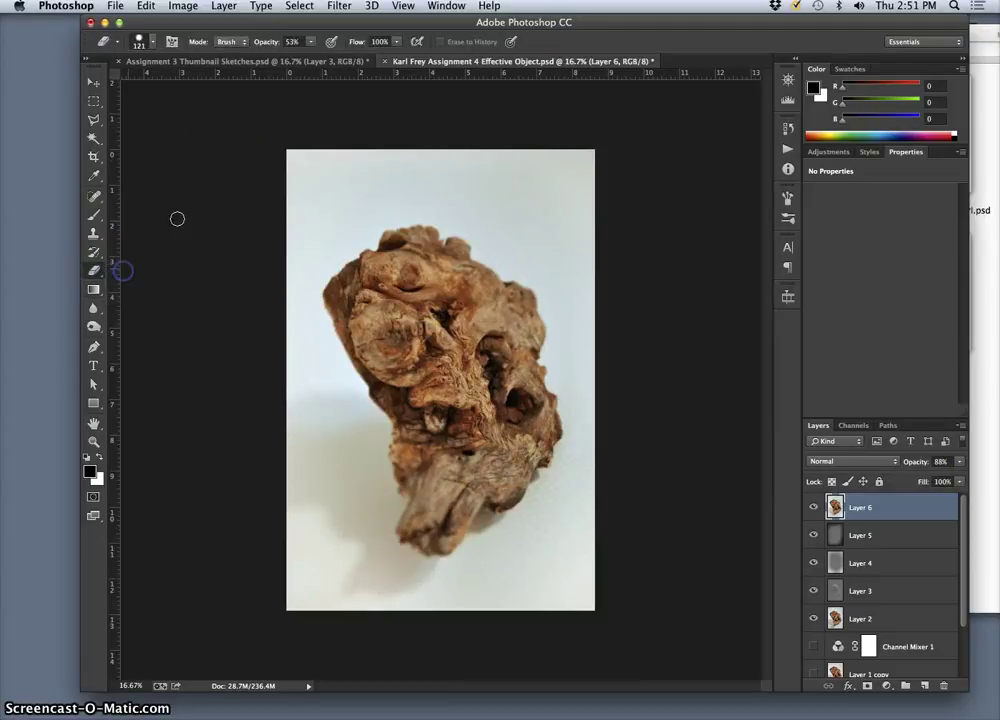
{"action": "left_click", "coordinate": [155, 46]}
{"action": "mouse_move", "coordinate": [199, 89]}
{"action": "left_mouse_down"}
{"action": "mouse_move", "coordinate": [222, 90]}
{"action": "mouse_move", "coordinate": [319, 335]}
{"action": "mouse_move", "coordinate": [339, 362]}
{"action": "mouse_move", "coordinate": [330, 319]}
{"action": "mouse_move", "coordinate": [417, 448]}
{"action": "left_mouse_up"}
{"action": "left_click", "coordinate": [481, 527]}
{"action": "mouse_move", "coordinate": [481, 527]}
{"action": "left_mouse_down"}
{"action": "mouse_move", "coordinate": [541, 509]}
{"action": "mouse_move", "coordinate": [432, 315]}
{"action": "mouse_move", "coordinate": [291, 388]}
{"action": "mouse_move", "coordinate": [491, 535]}
{"action": "left_mouse_up"}
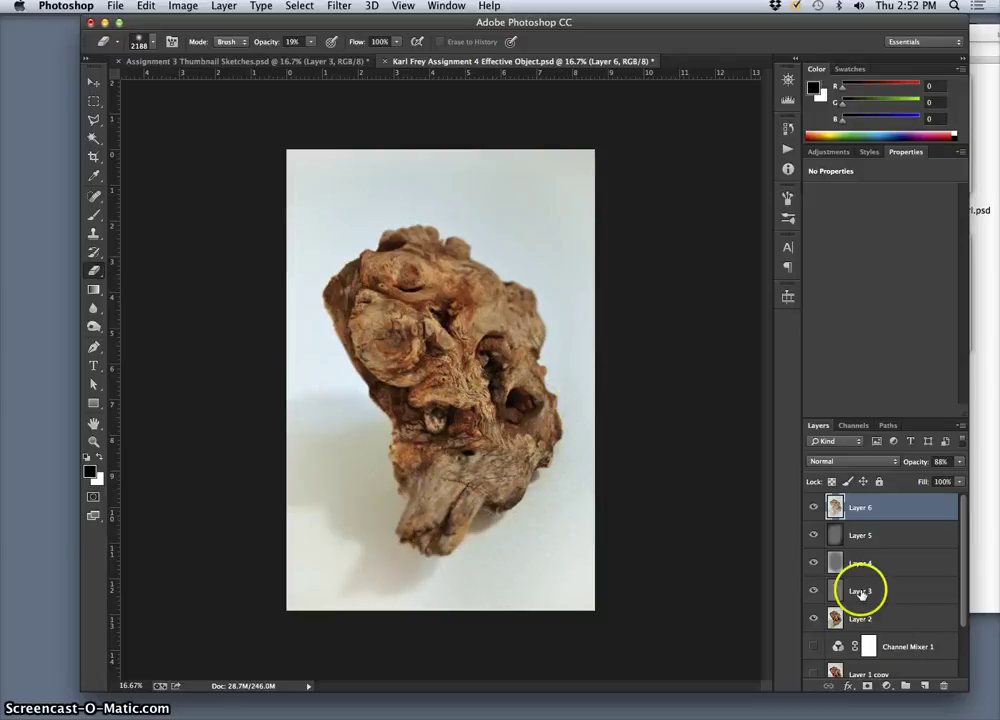
Step: Hide and show Layers 2, 4, 5 and 6 to inspect the erased area
{"action": "left_click", "coordinate": [813, 535]}
{"action": "left_click", "coordinate": [813, 563]}
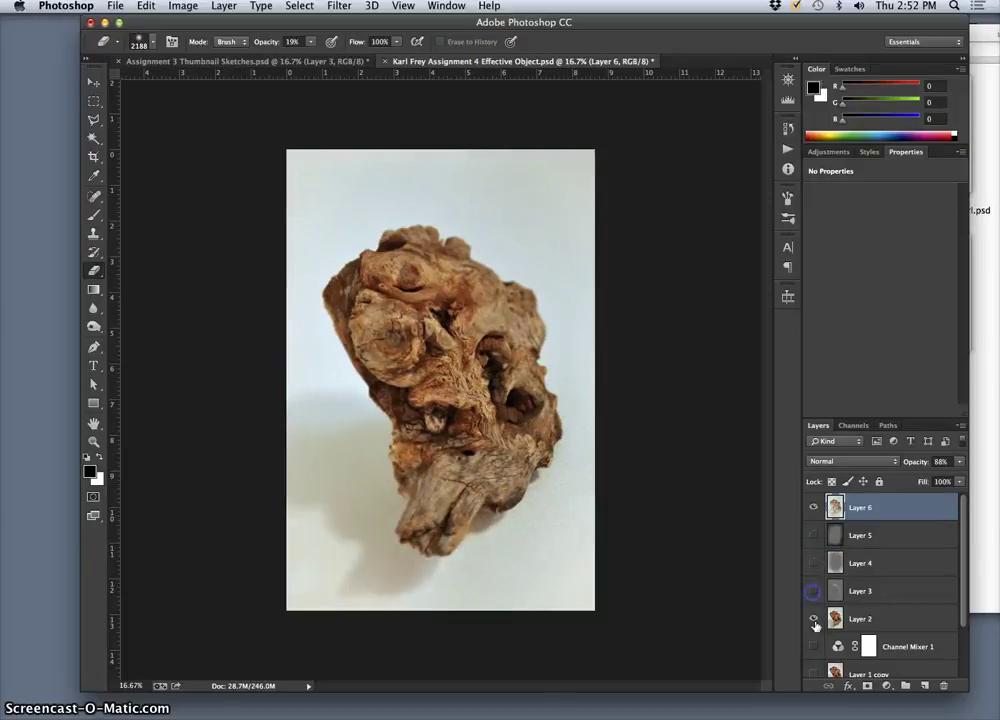
{"action": "left_click", "coordinate": [813, 619]}
{"action": "scroll", "coordinate": [816, 620], "scroll_direction": "down", "scroll_amount": 3}
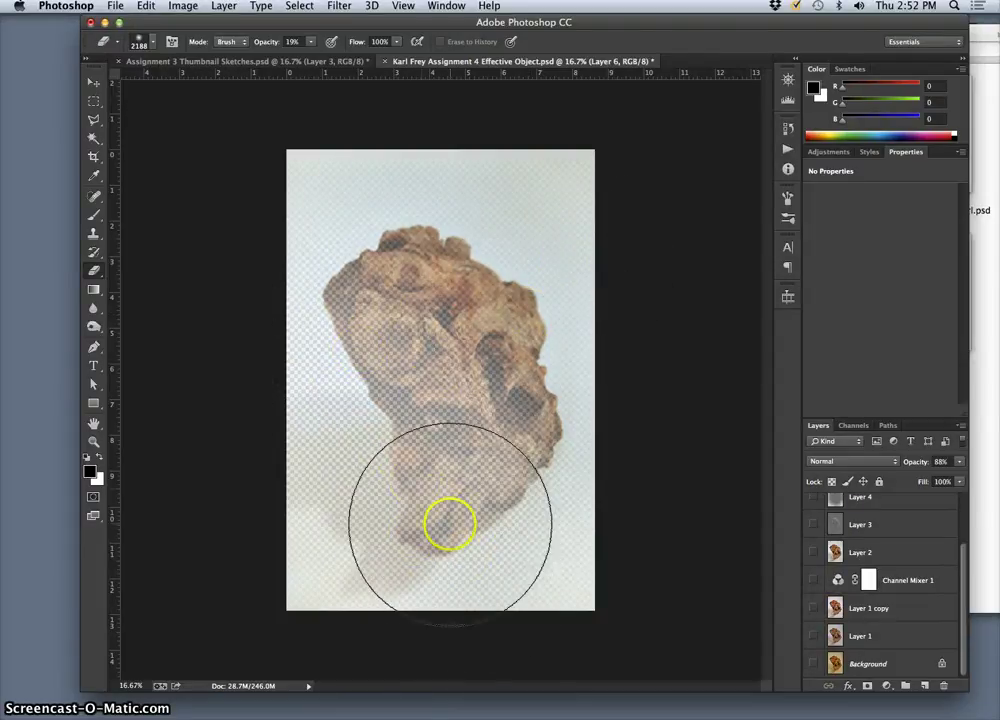
{"action": "scroll", "coordinate": [818, 555], "scroll_direction": "up", "scroll_amount": 2}
{"action": "left_click", "coordinate": [814, 537]}
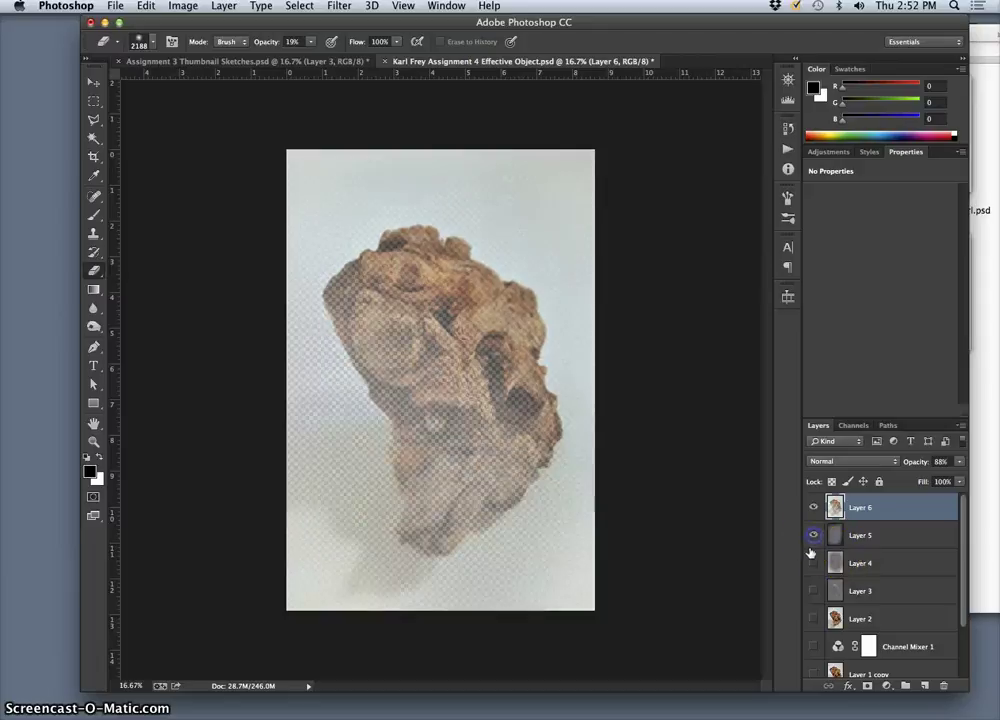
{"action": "left_click", "coordinate": [813, 563]}
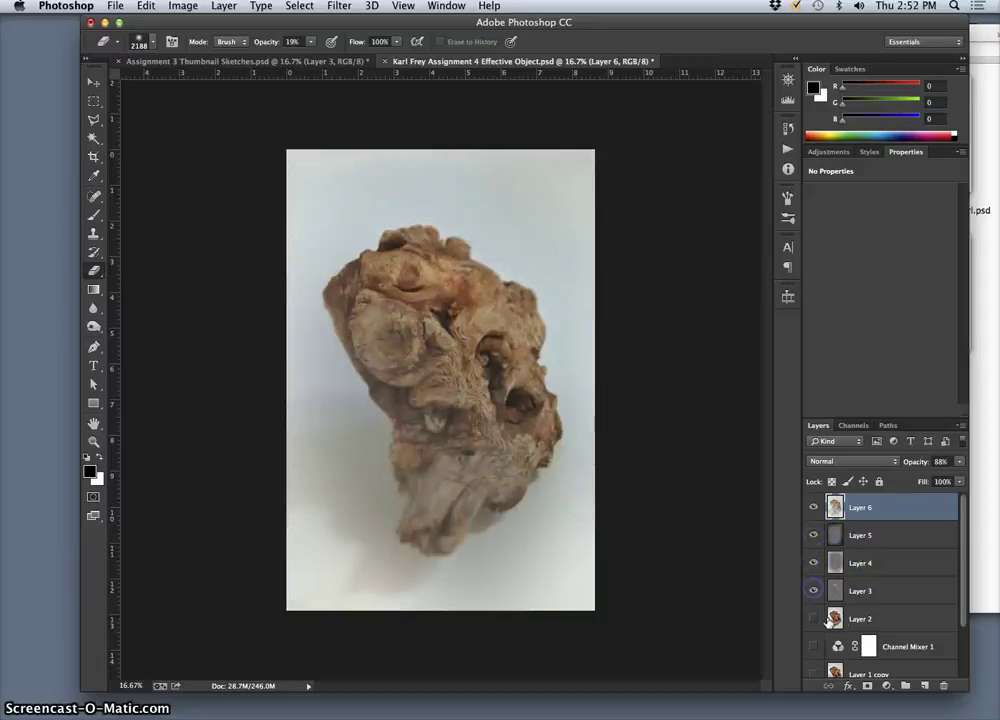
{"action": "left_click", "coordinate": [815, 620]}
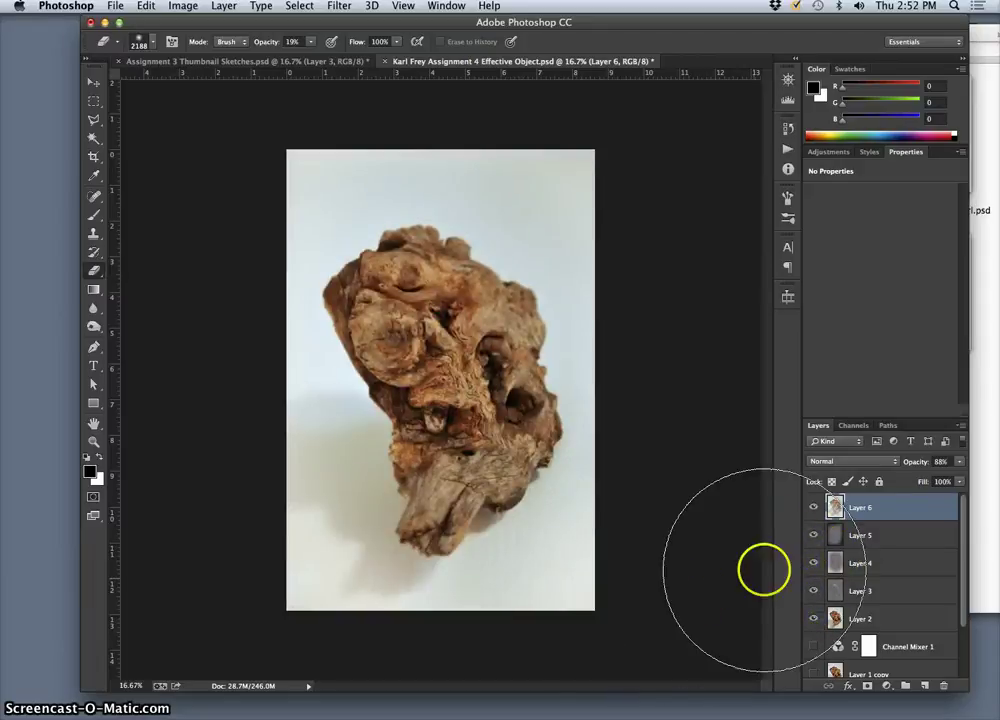
{"action": "left_click", "coordinate": [811, 508]}
{"action": "left_click", "coordinate": [811, 508]}
{"action": "left_click", "coordinate": [811, 508]}
{"action": "left_click", "coordinate": [811, 508]}
{"action": "left_click", "coordinate": [811, 508]}
{"action": "left_click", "coordinate": [811, 508]}
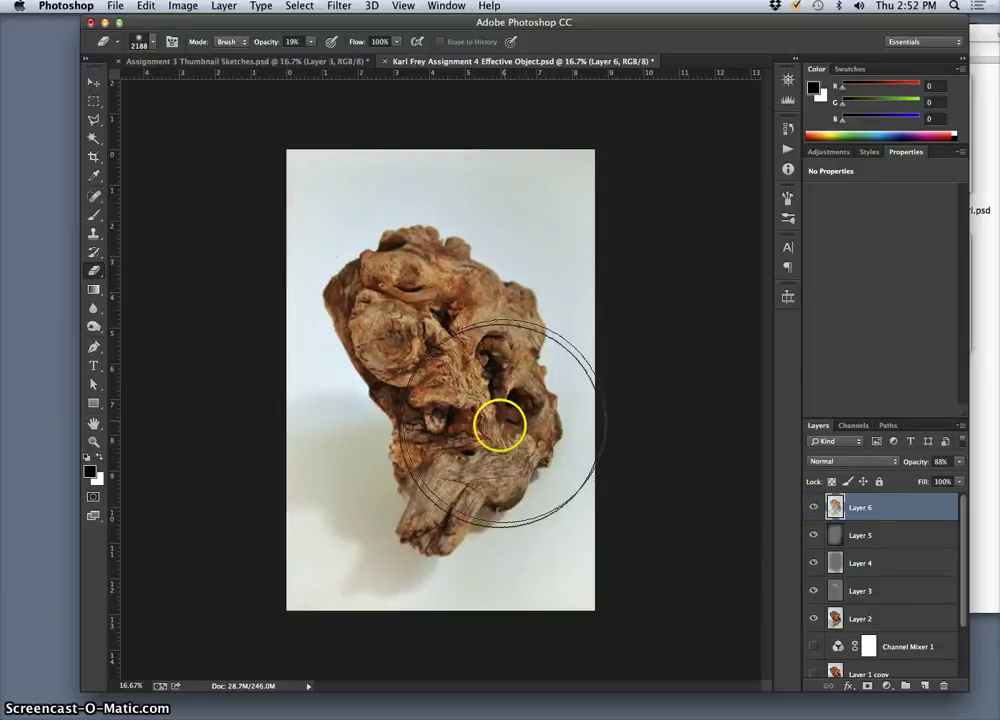
{"action": "left_click", "coordinate": [813, 508]}
{"action": "left_click", "coordinate": [813, 508]}
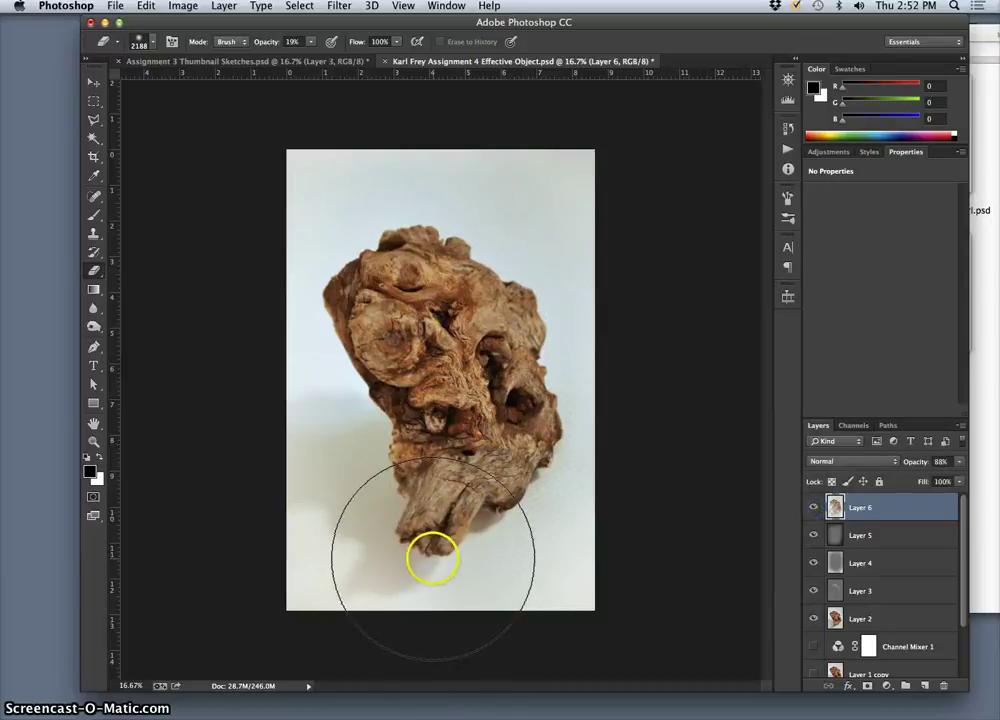
Step: Erase more blur across the base and lower-left of the driftwood
{"action": "left_click", "coordinate": [440, 526]}
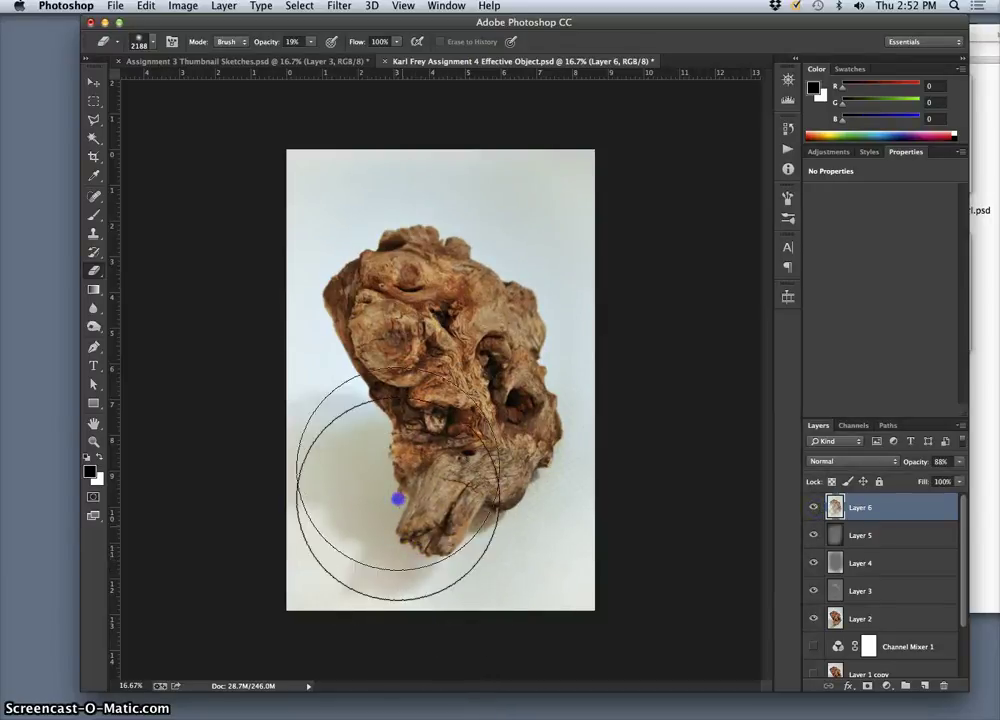
{"action": "left_click", "coordinate": [401, 533]}
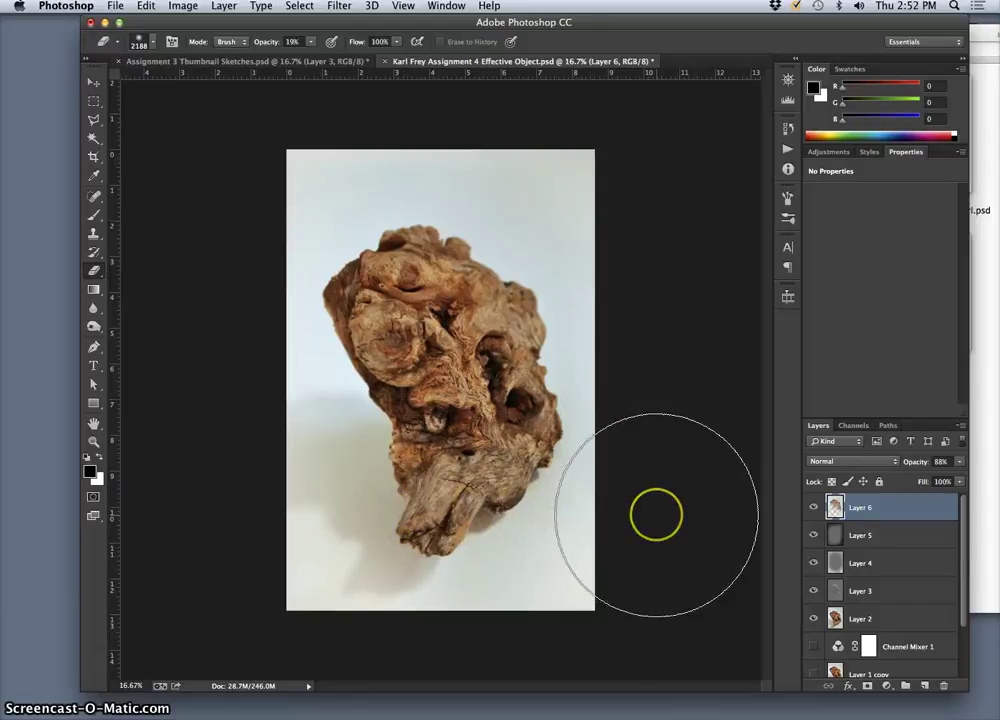
{"action": "mouse_move", "coordinate": [656, 515]}
{"action": "left_mouse_down"}
{"action": "mouse_move", "coordinate": [465, 535]}
{"action": "mouse_move", "coordinate": [498, 501]}
{"action": "mouse_move", "coordinate": [511, 448]}
{"action": "mouse_move", "coordinate": [436, 296]}
{"action": "left_mouse_up"}
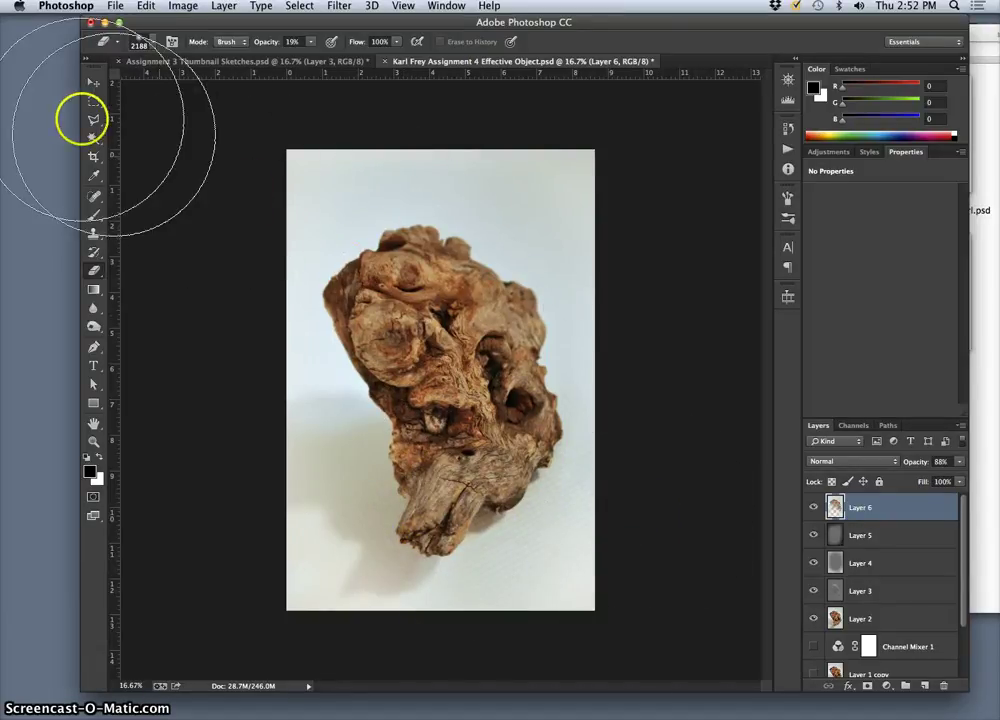
{"action": "left_click", "coordinate": [94, 84]}
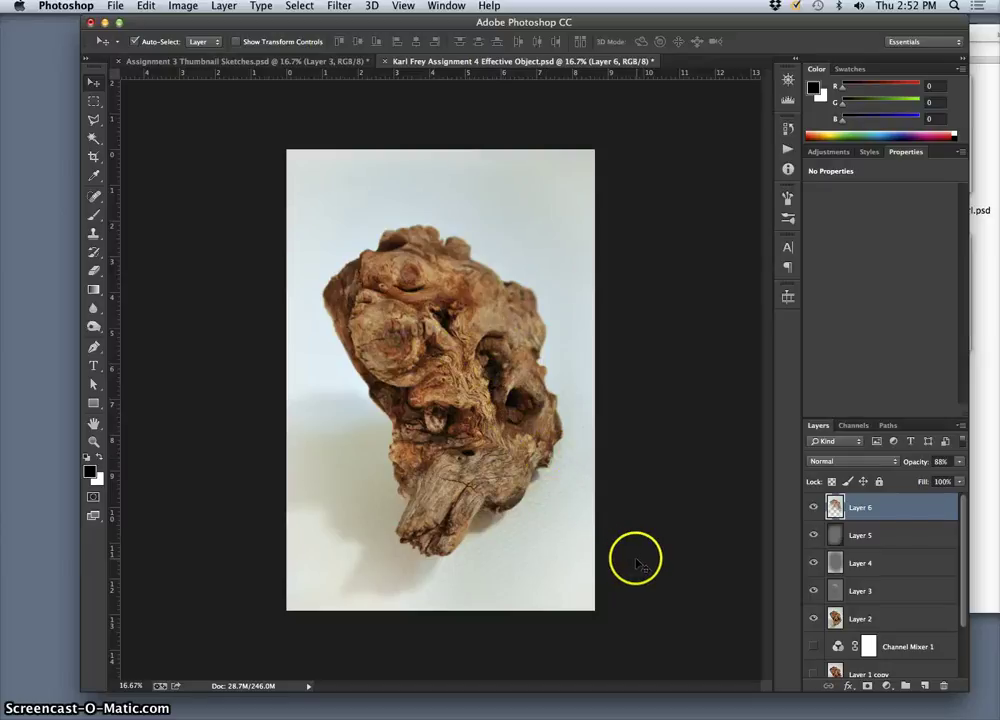
Step: Set Layer 6 to 80% opacity and nudge it slightly over the lower driftwood
{"action": "left_click", "coordinate": [813, 535]}
{"action": "left_click", "coordinate": [814, 508]}
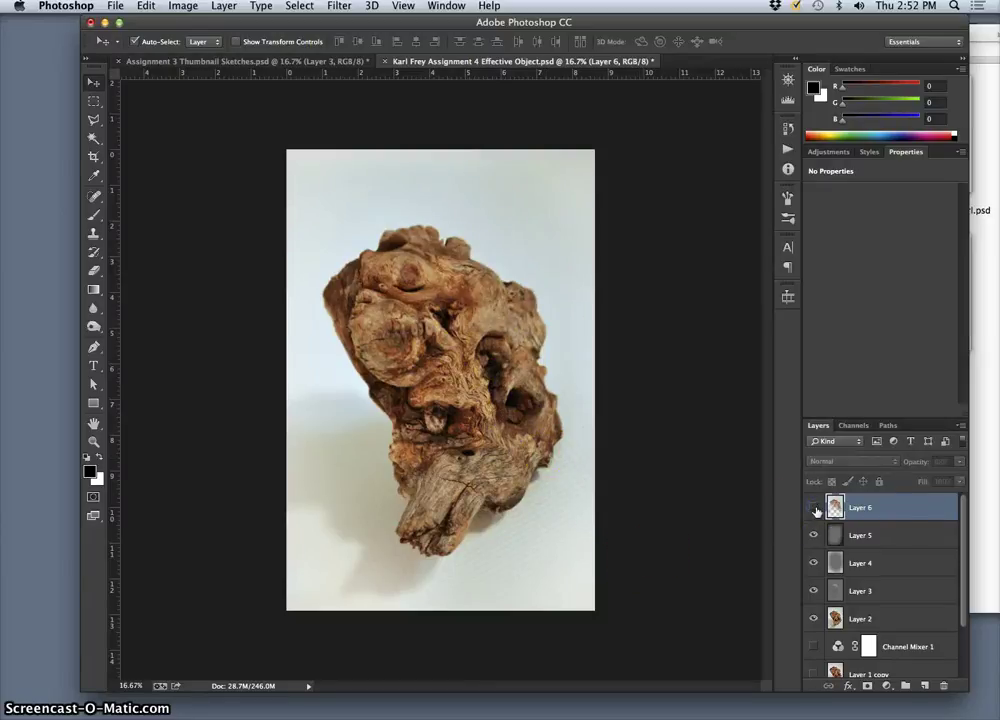
{"action": "left_click", "coordinate": [815, 509]}
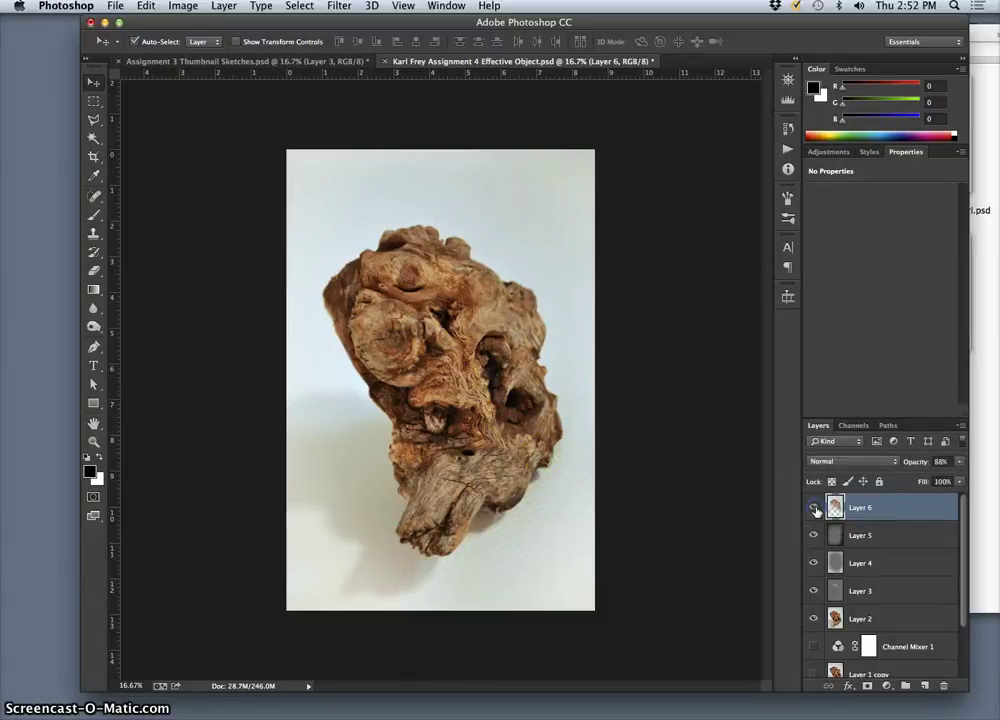
{"action": "left_click", "coordinate": [897, 513]}
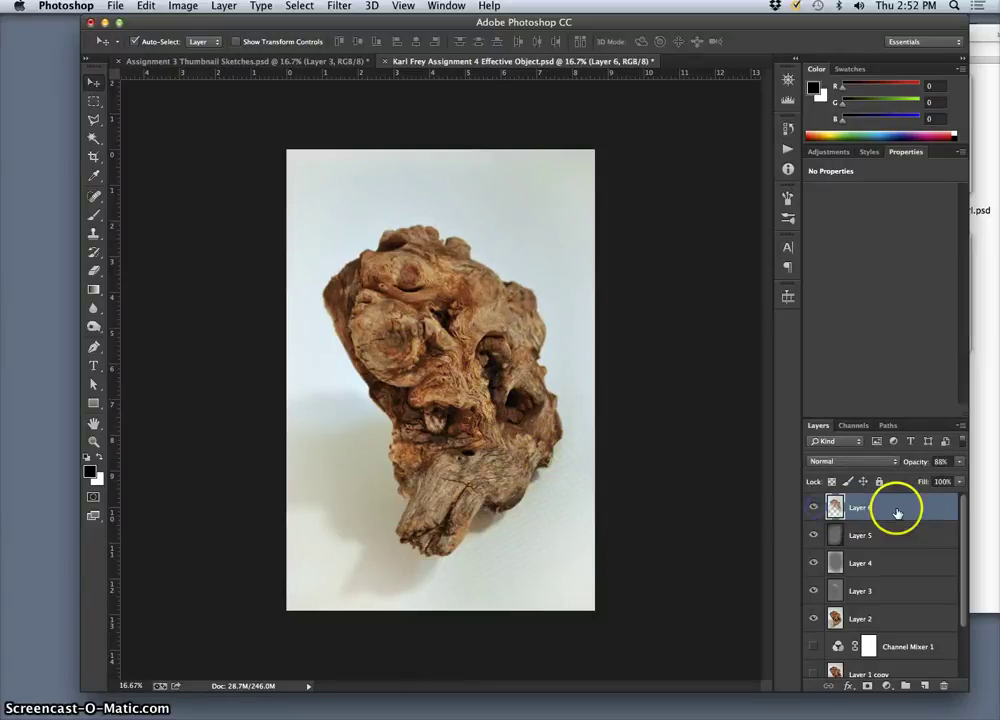
{"action": "left_click", "coordinate": [958, 463]}
{"action": "left_click_drag", "start_coordinate": [953, 479], "coordinate": [950, 479]}
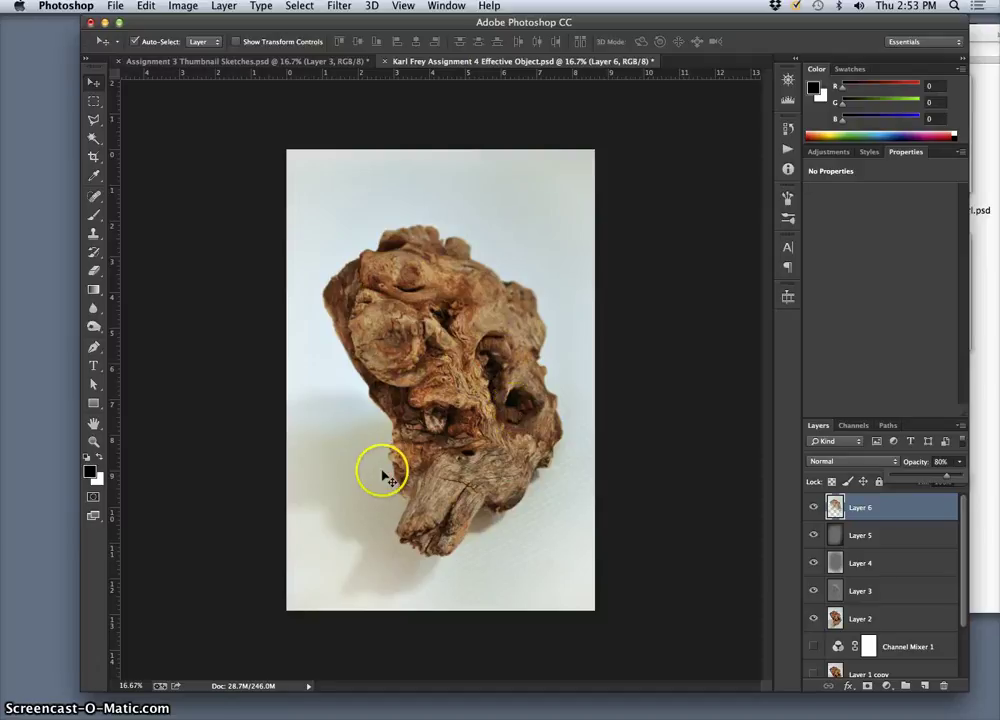
{"action": "left_click_drag", "start_coordinate": [412, 539], "coordinate": [483, 558]}
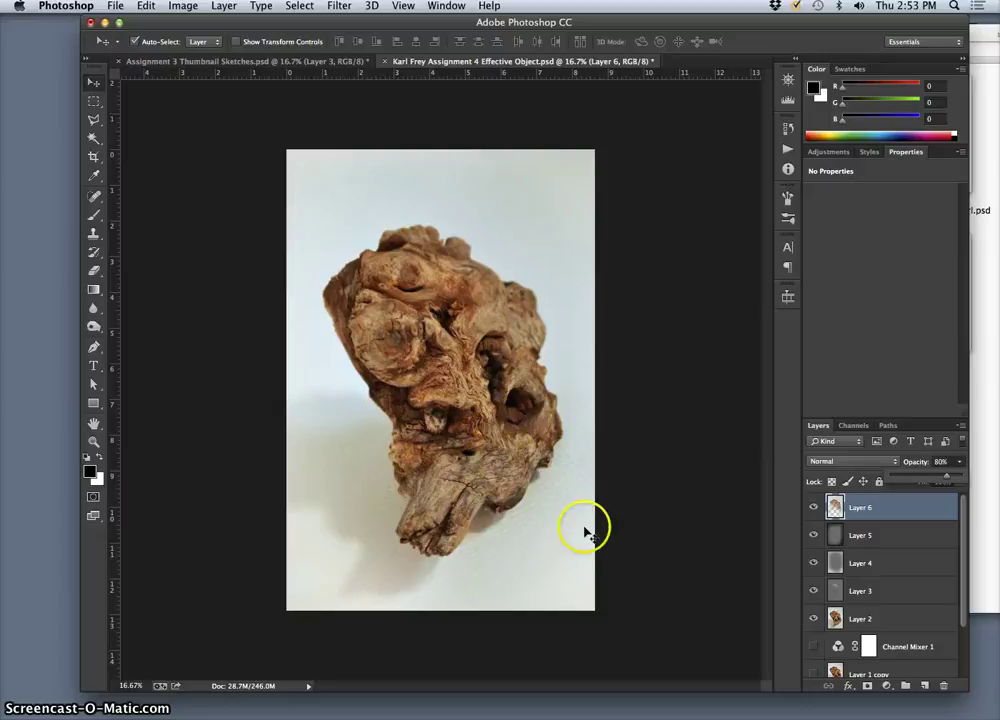
{"action": "left_click_drag", "start_coordinate": [585, 530], "coordinate": [509, 485]}
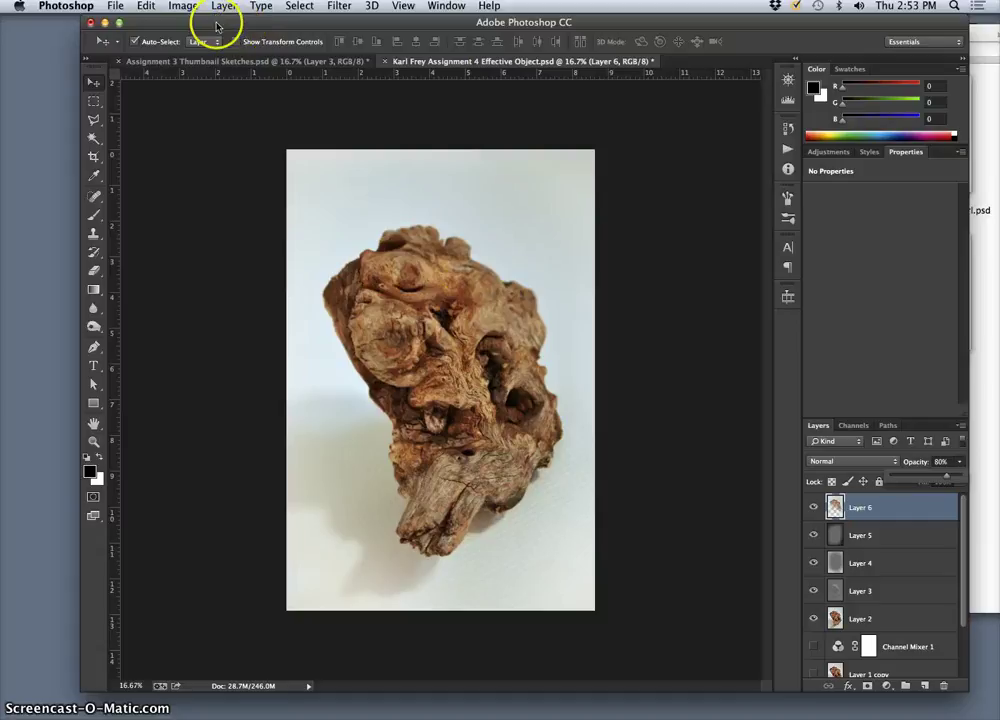
Step: Save the PSD, then save a JPEG copy at Maximum quality 12
{"action": "left_click", "coordinate": [117, 6]}
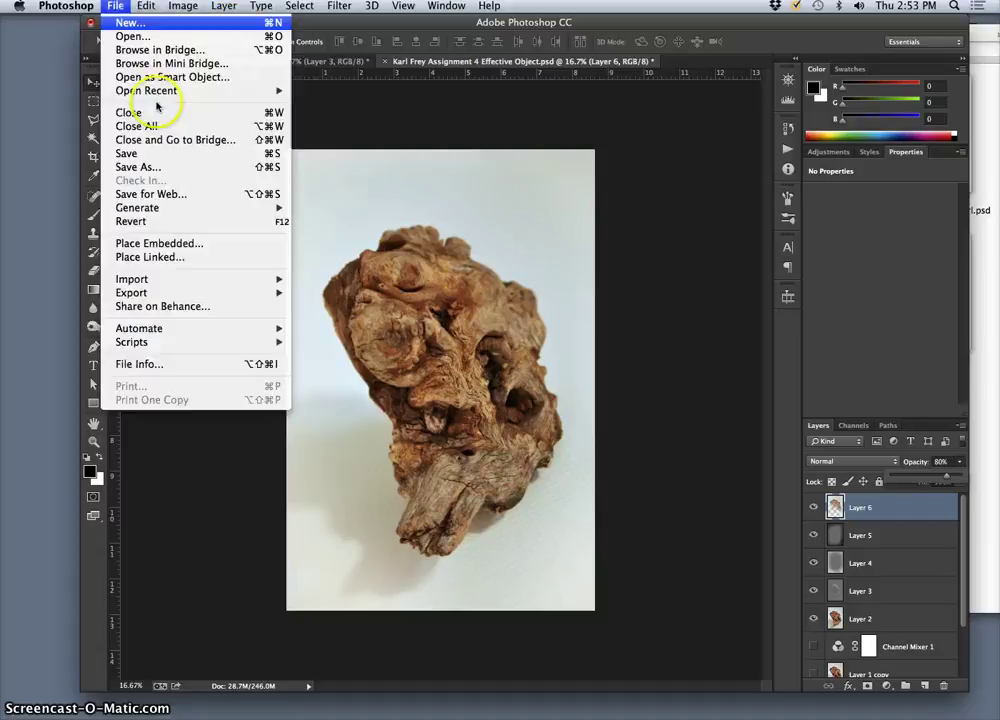
{"action": "left_click", "coordinate": [143, 157]}
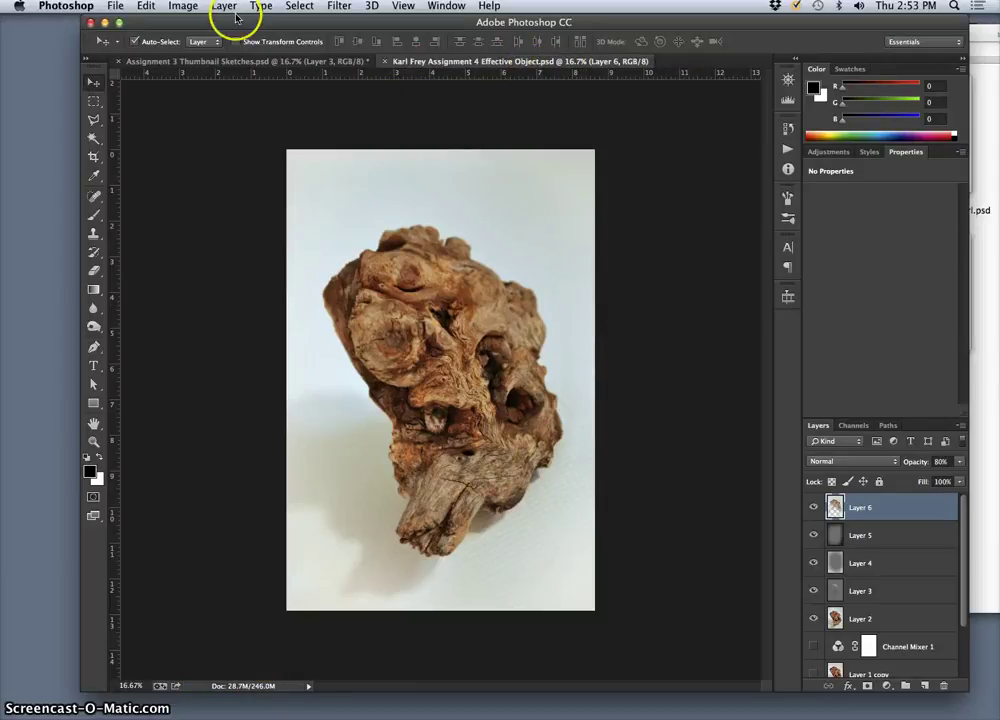
{"action": "left_click", "coordinate": [126, 8]}
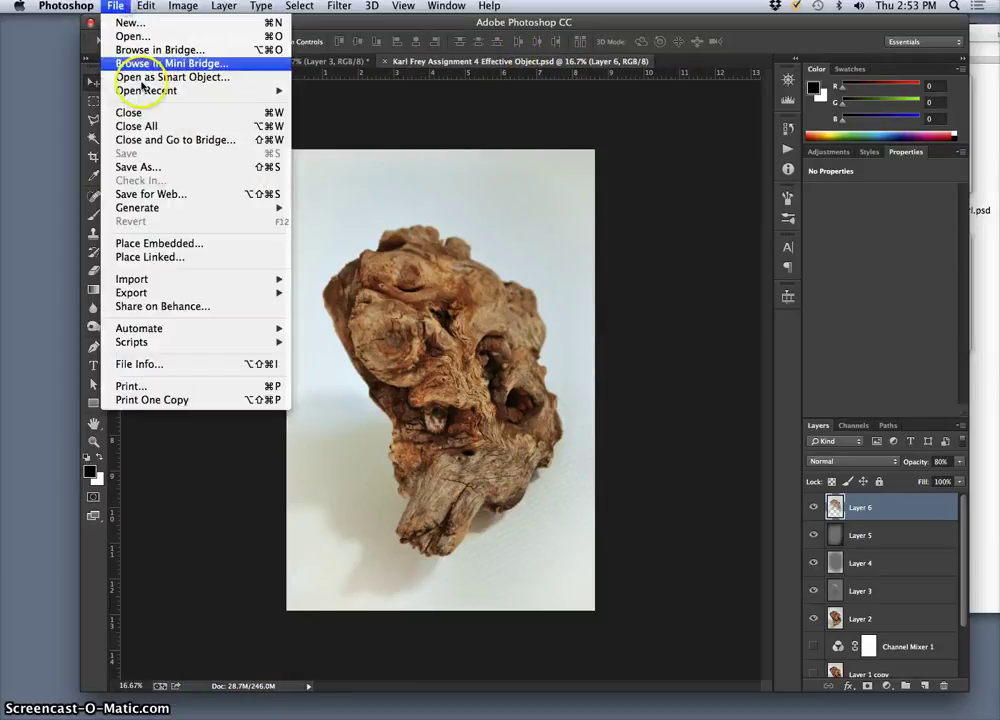
{"action": "left_click", "coordinate": [138, 163]}
{"action": "left_click", "coordinate": [511, 248]}
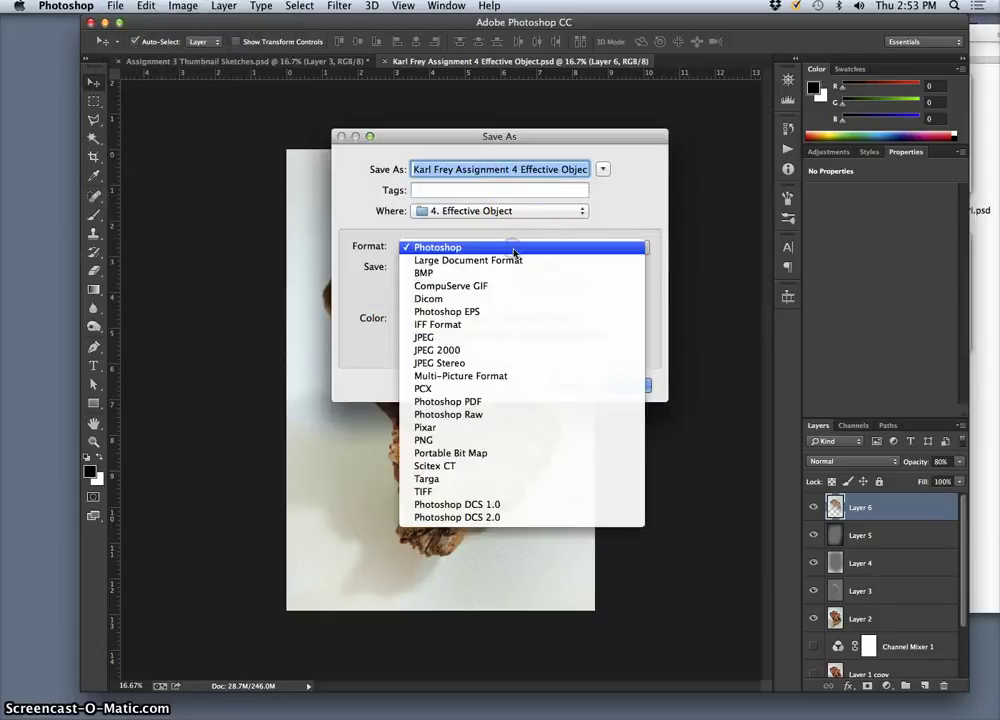
{"action": "left_click", "coordinate": [489, 342]}
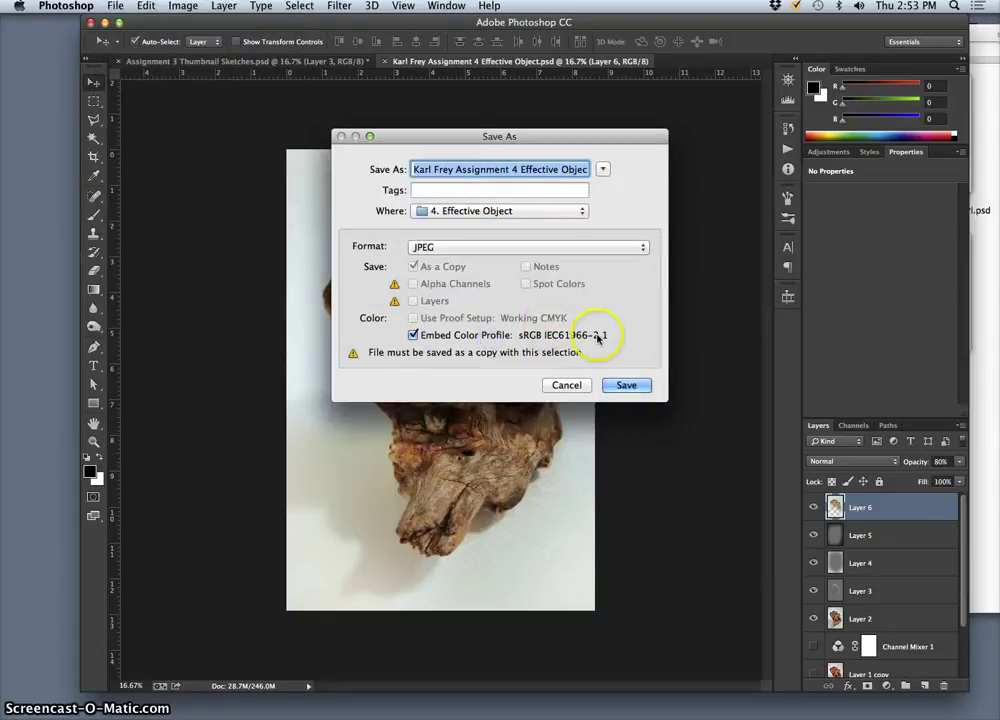
{"action": "left_click", "coordinate": [633, 387]}
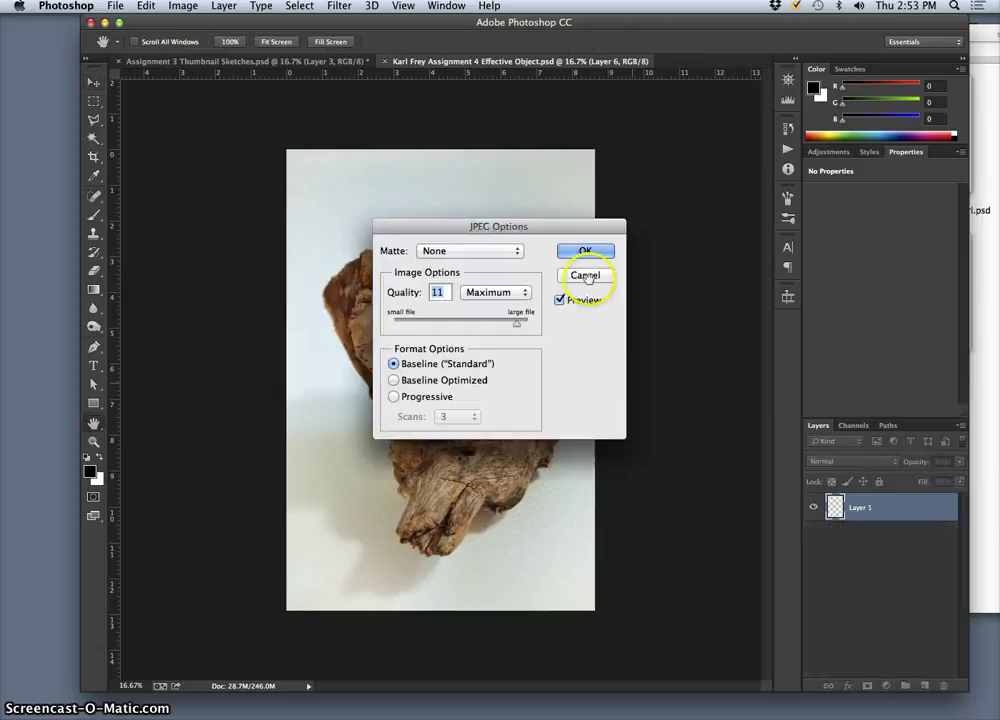
{"action": "left_click", "coordinate": [529, 322]}
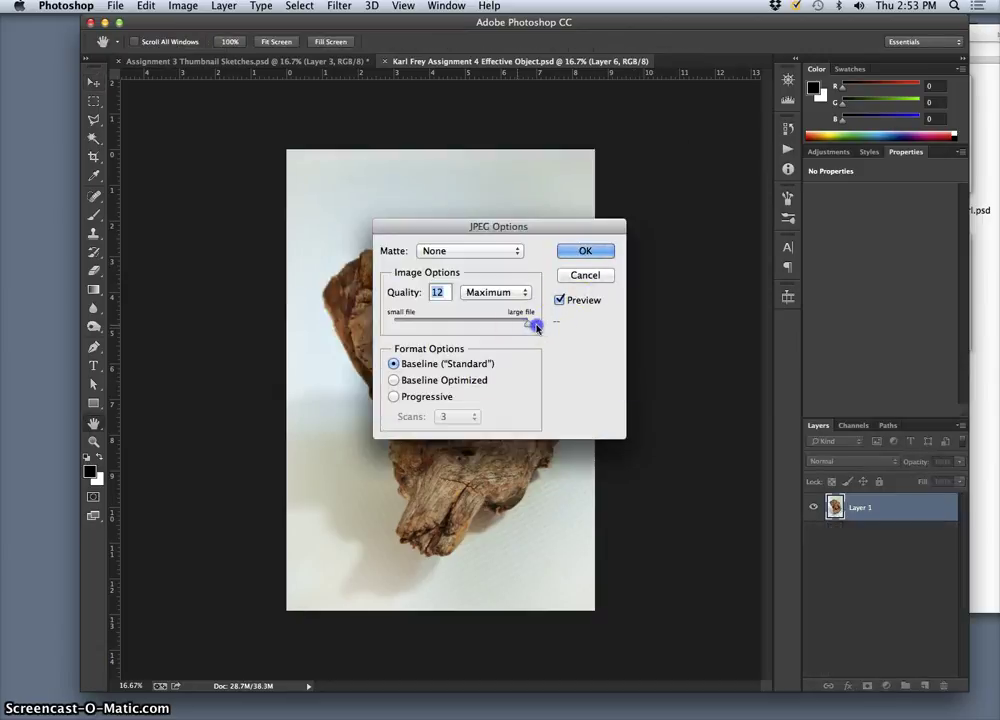
{"action": "left_click", "coordinate": [582, 254]}
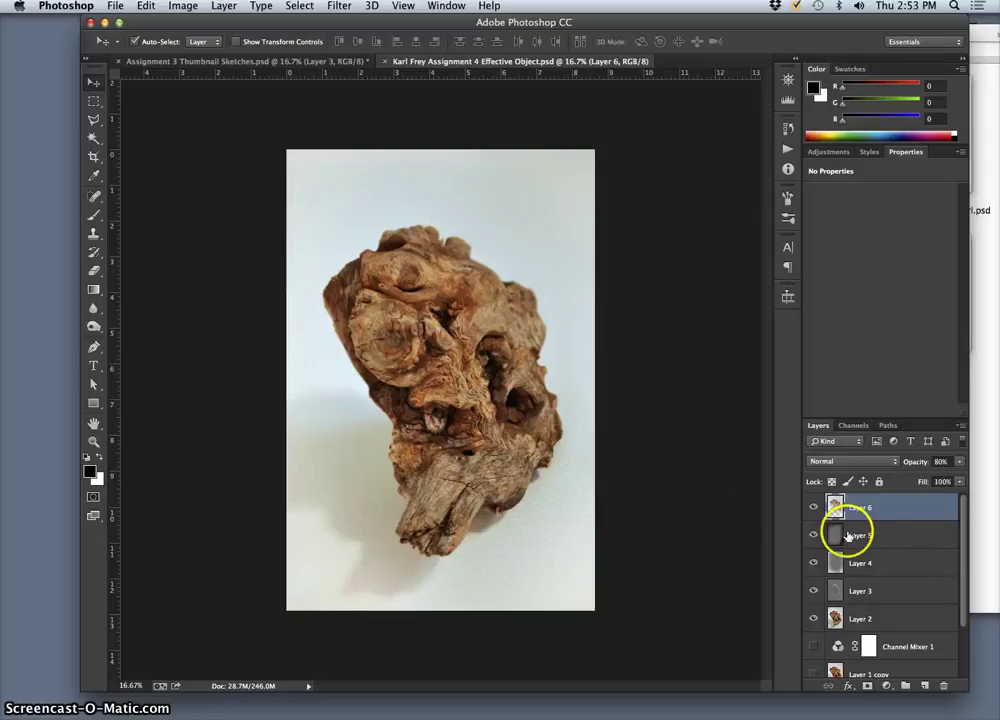
Step: Flip to the Thumbnail Sketches document and back, reopen Save As, then show the 4. Effective Object folder
{"action": "left_click", "coordinate": [237, 62]}
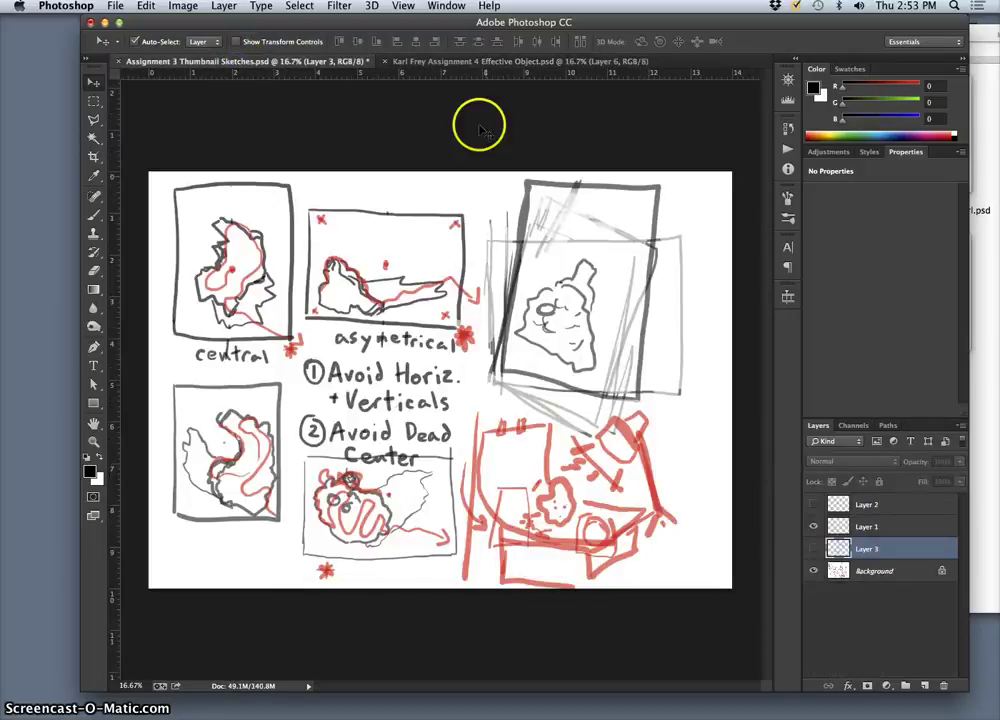
{"action": "left_click", "coordinate": [463, 62]}
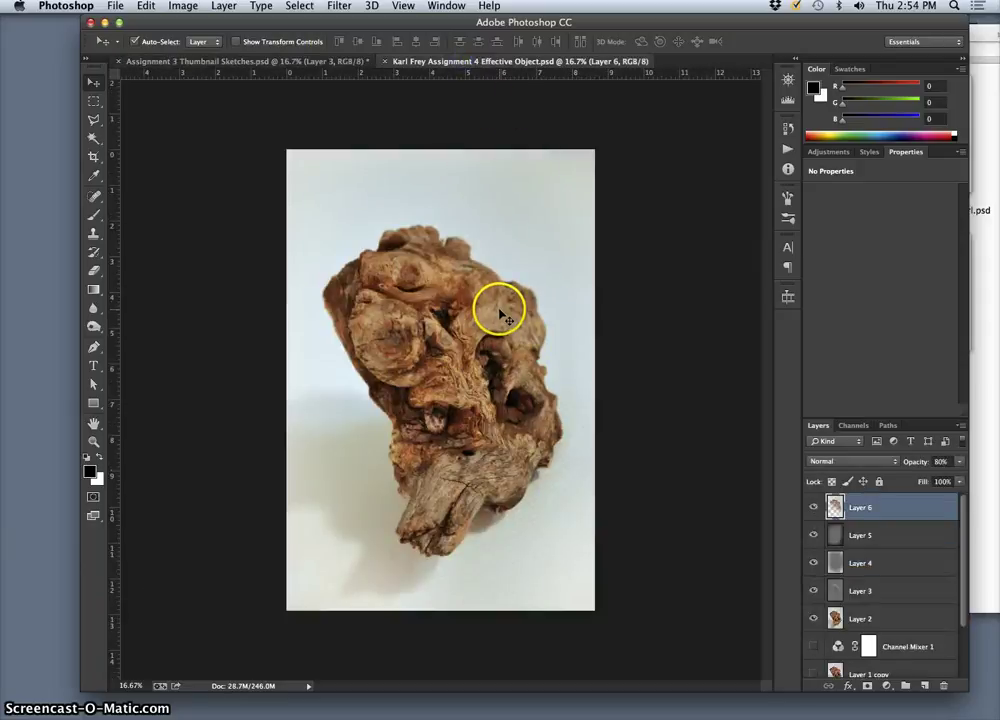
{"action": "key", "text": "F11"}
{"action": "key", "text": "F11"}
{"action": "left_click", "coordinate": [115, 6]}
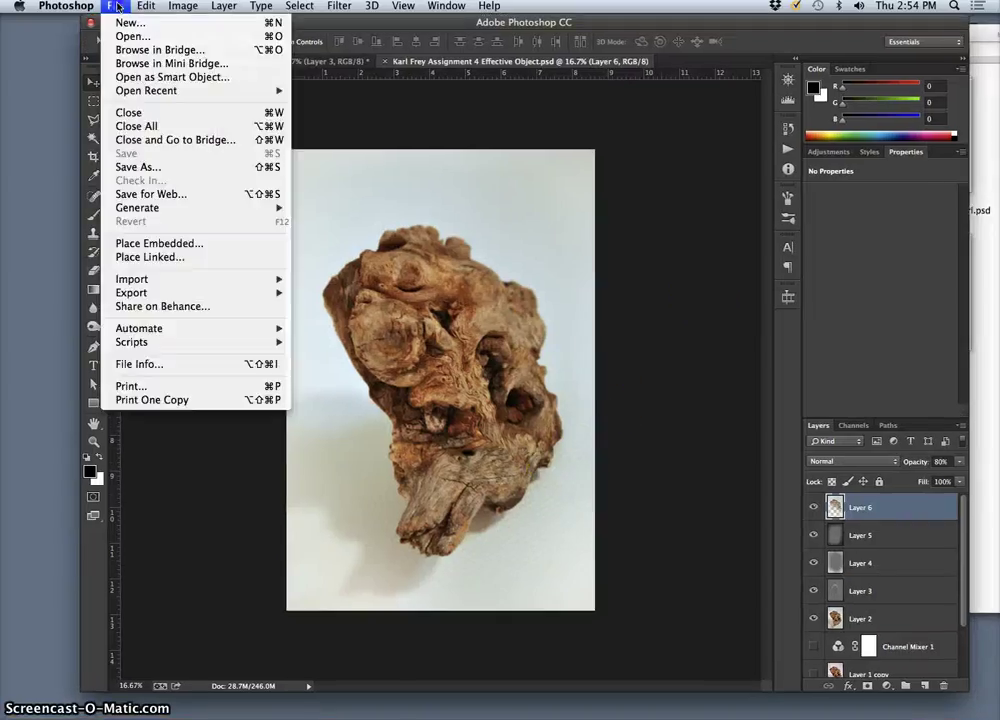
{"action": "left_click", "coordinate": [148, 164]}
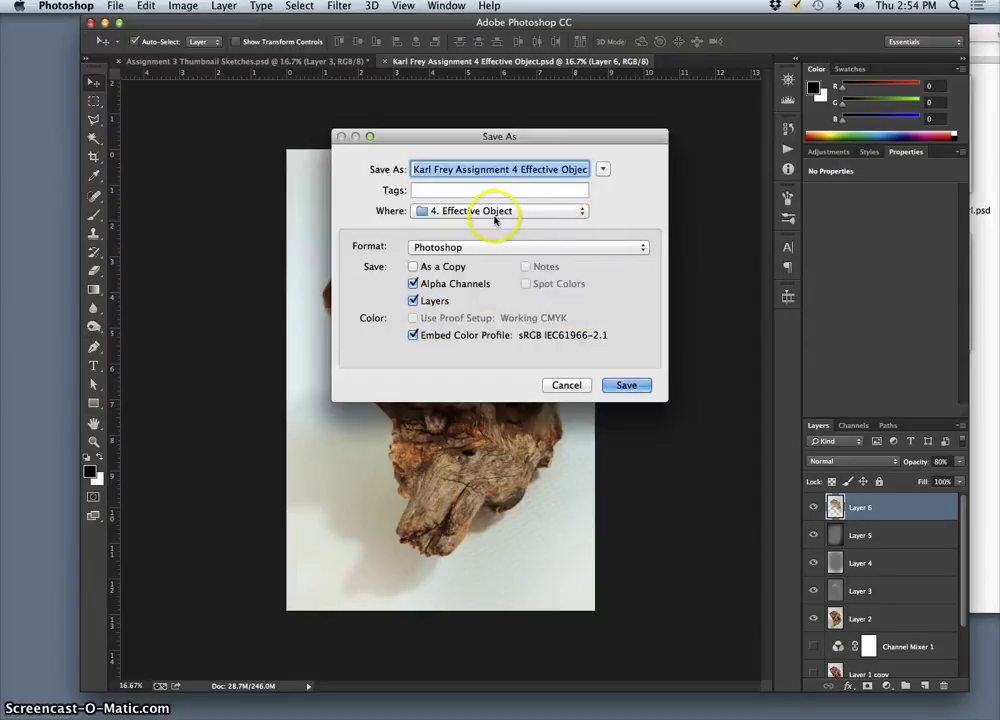
{"action": "left_click", "coordinate": [995, 440]}
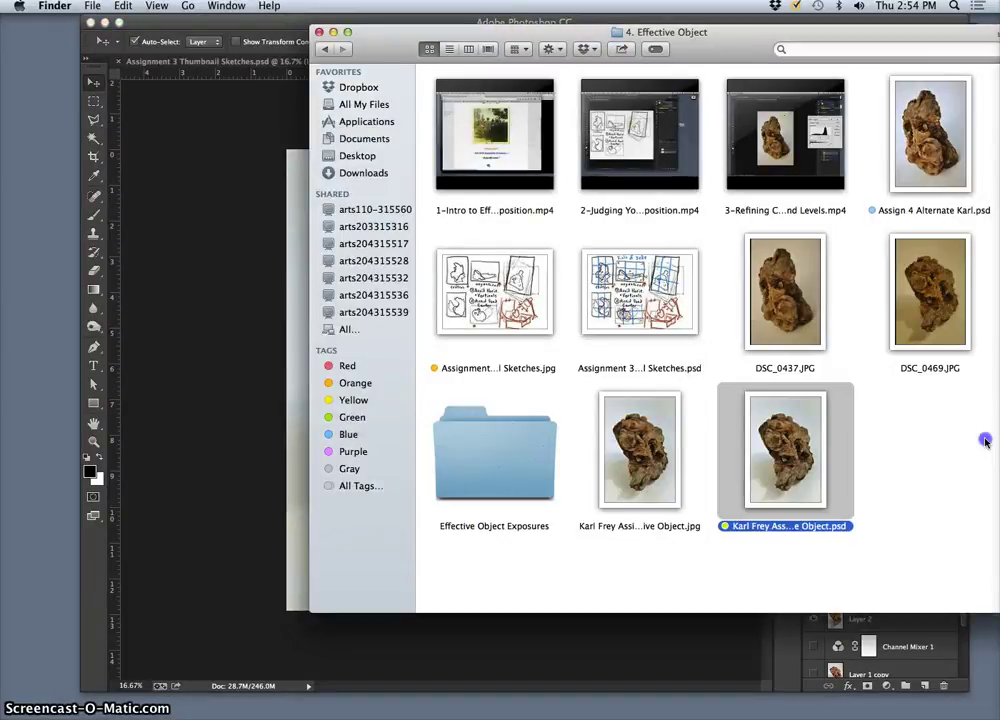
Step: Tag the driftwood JPEG with the Orange tag in Finder
{"action": "left_click", "coordinate": [988, 442]}
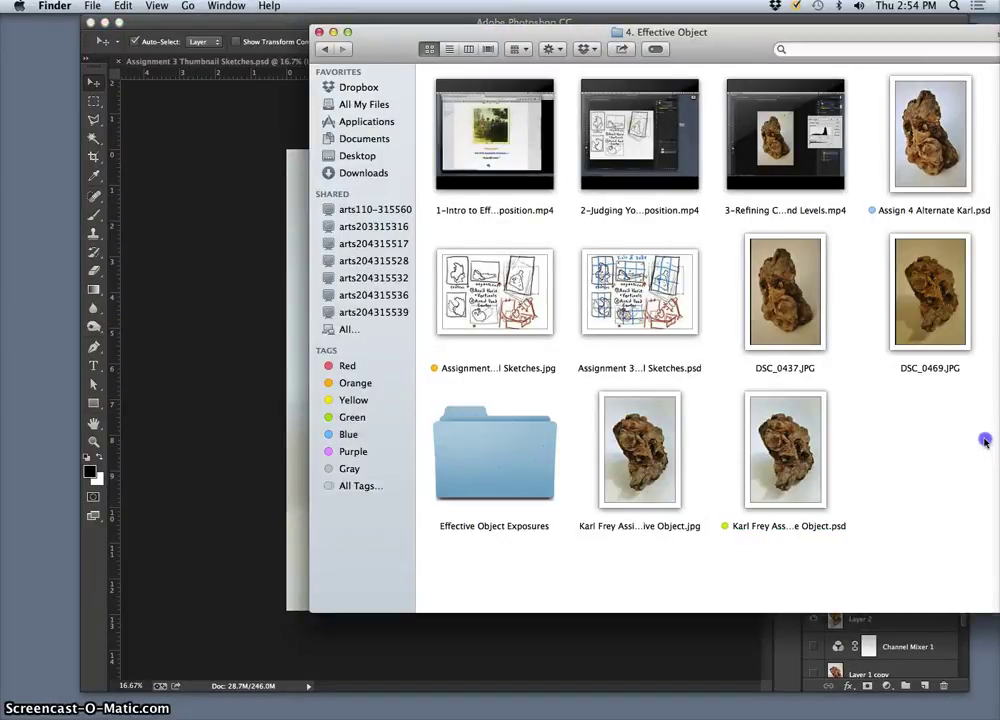
{"action": "right_click", "coordinate": [645, 528]}
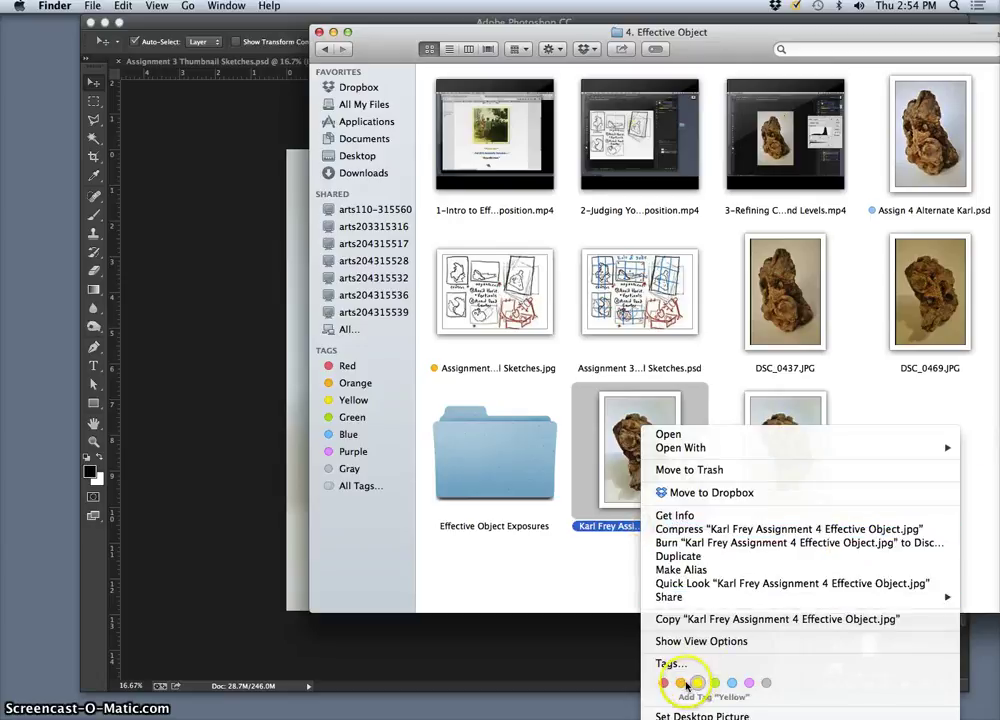
{"action": "left_click", "coordinate": [682, 684]}
Step: Move the driftwood and thumbnail sketches JPEGs onto the desktop, then return to Photoshop
{"action": "left_click_drag", "start_coordinate": [665, 446], "coordinate": [60, 408]}
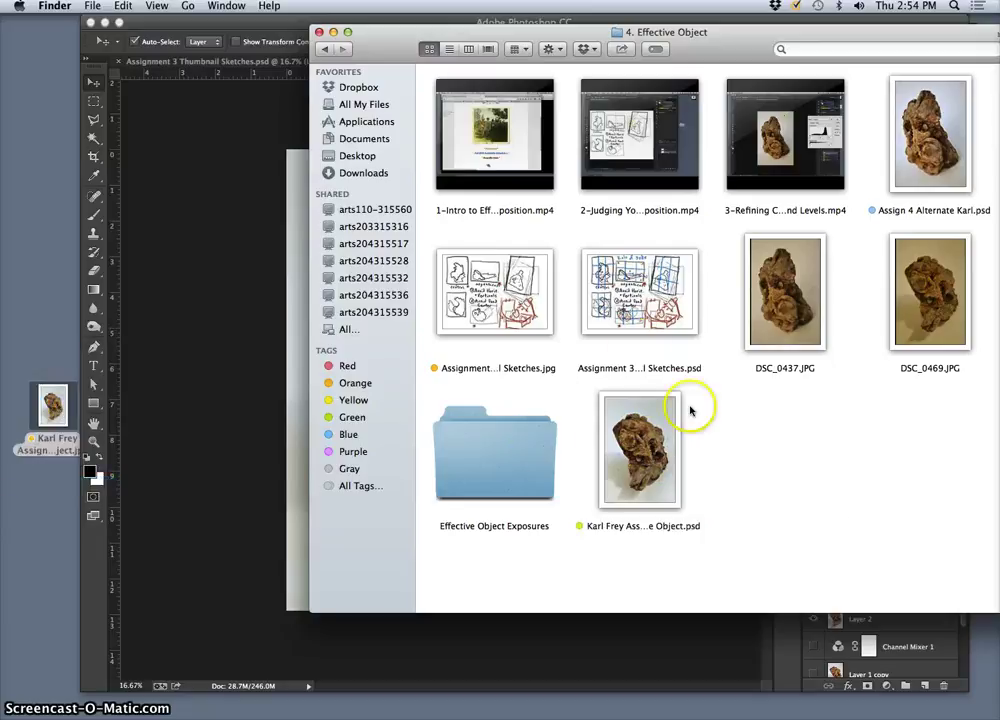
{"action": "left_click_drag", "start_coordinate": [490, 310], "coordinate": [65, 350]}
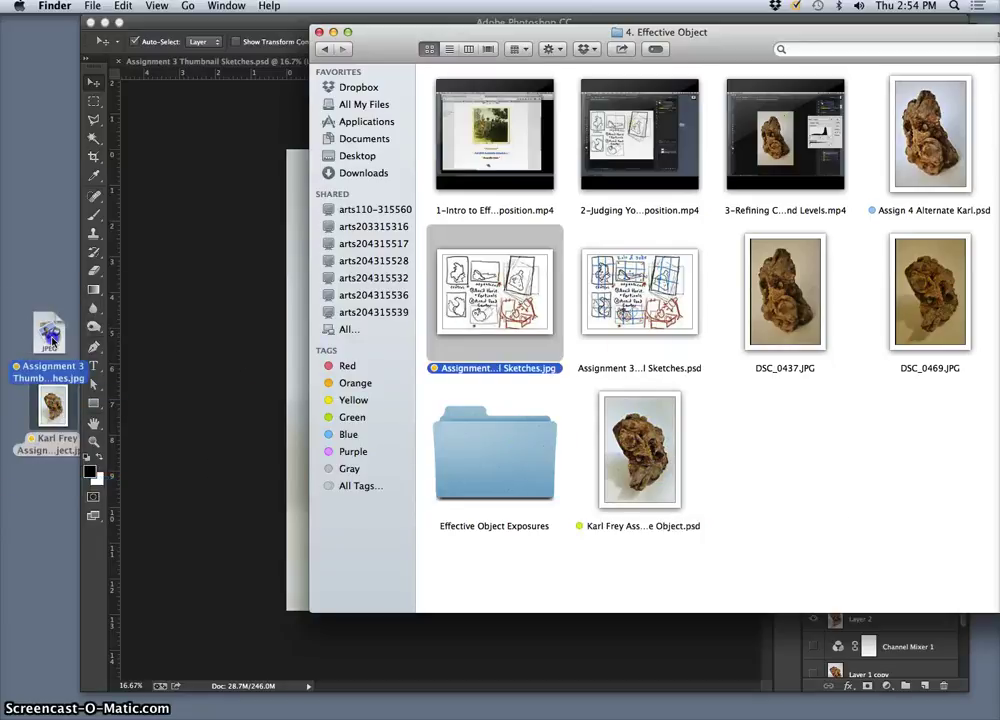
{"action": "left_click_drag", "start_coordinate": [52, 340], "coordinate": [50, 338]}
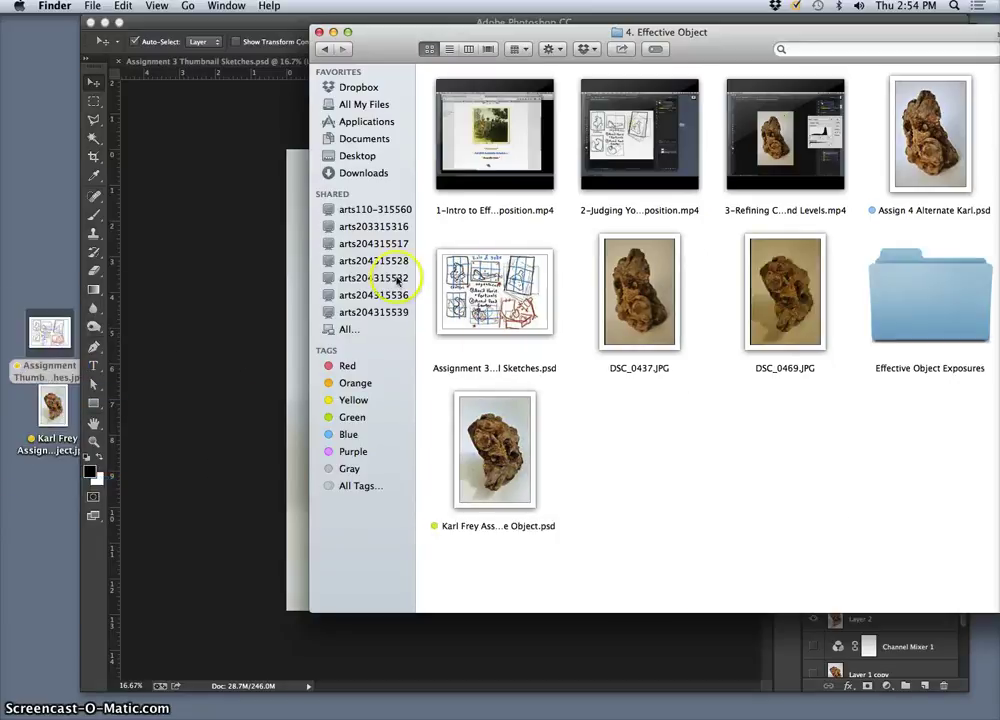
{"action": "left_click", "coordinate": [297, 376]}
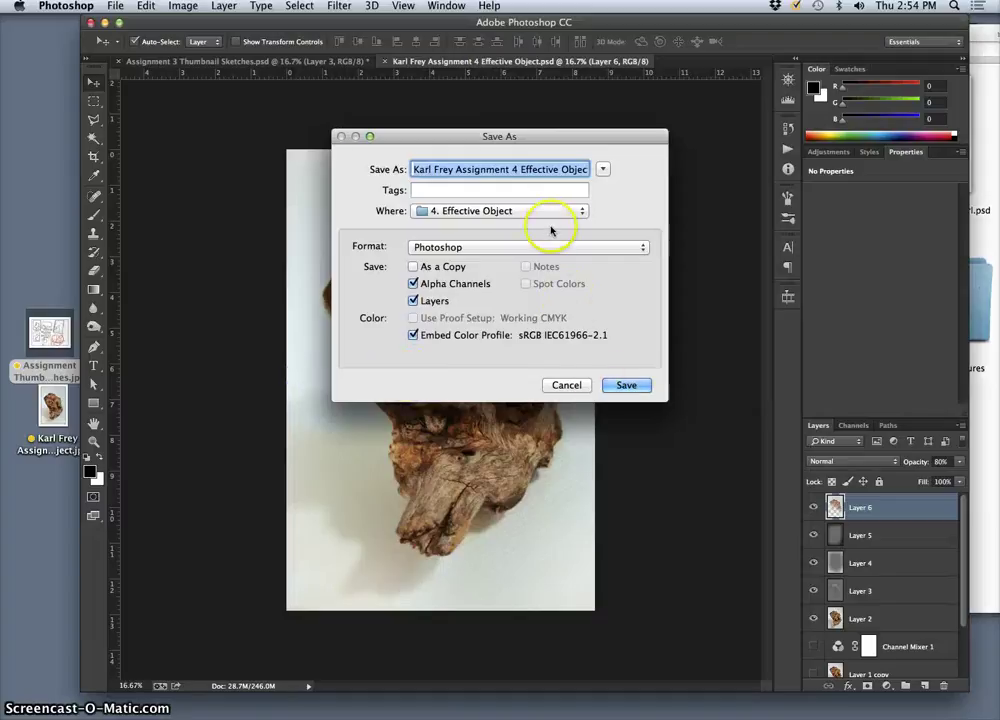
Step: Cancel Save As and hide every edited layer so only Background shows
{"action": "left_click", "coordinate": [574, 385]}
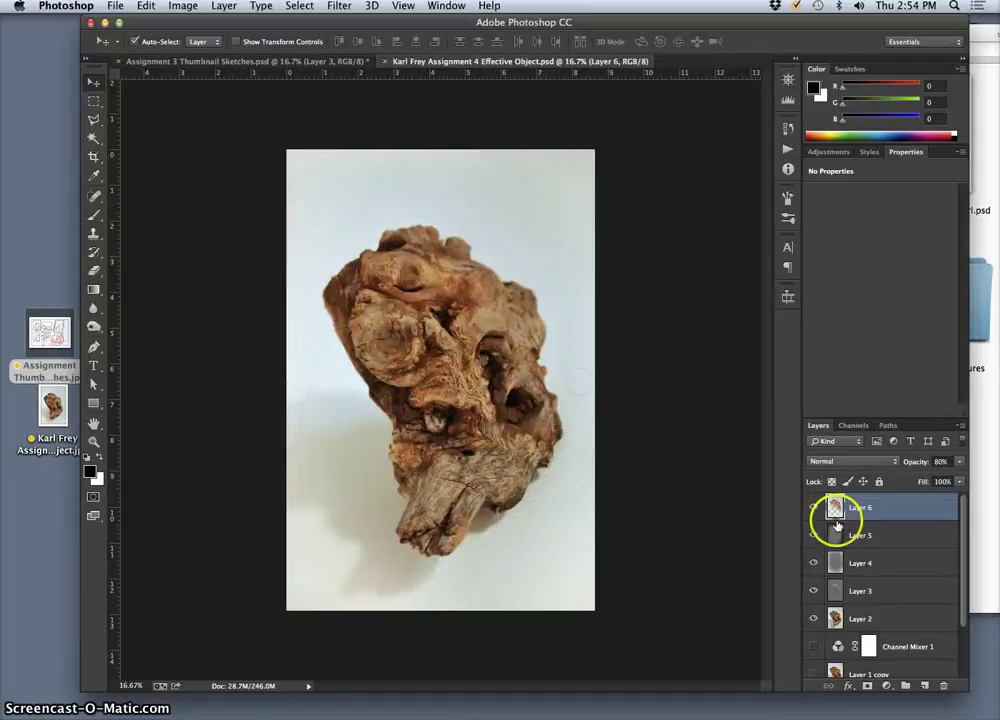
{"action": "left_click_drag", "start_coordinate": [814, 512], "coordinate": [830, 618]}
{"action": "left_click", "coordinate": [813, 663]}
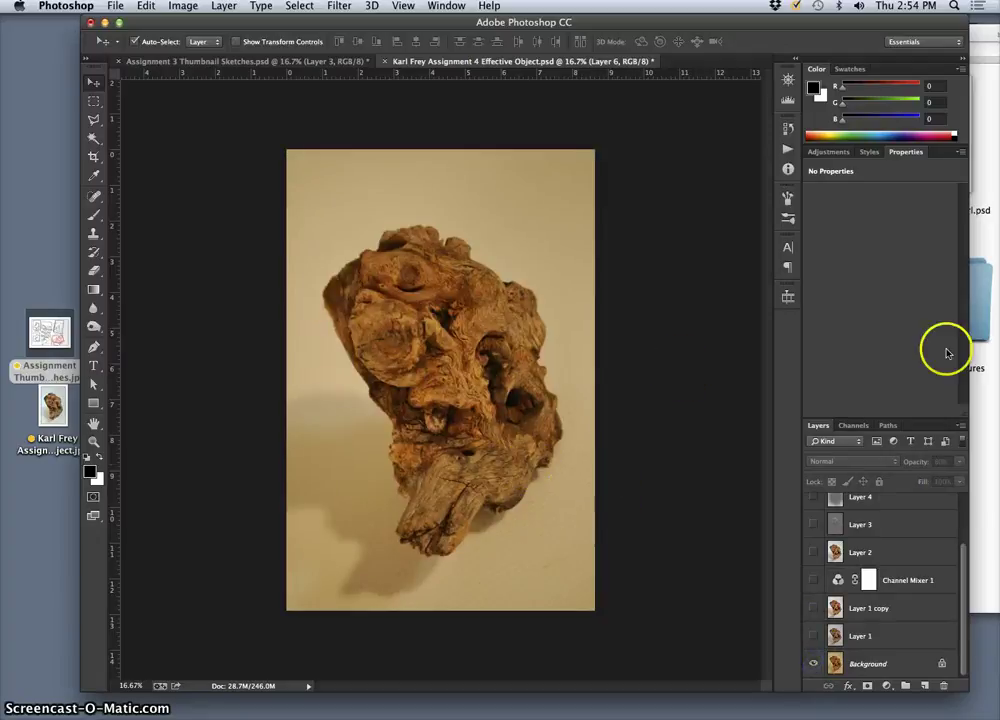
{"action": "left_click", "coordinate": [985, 397]}
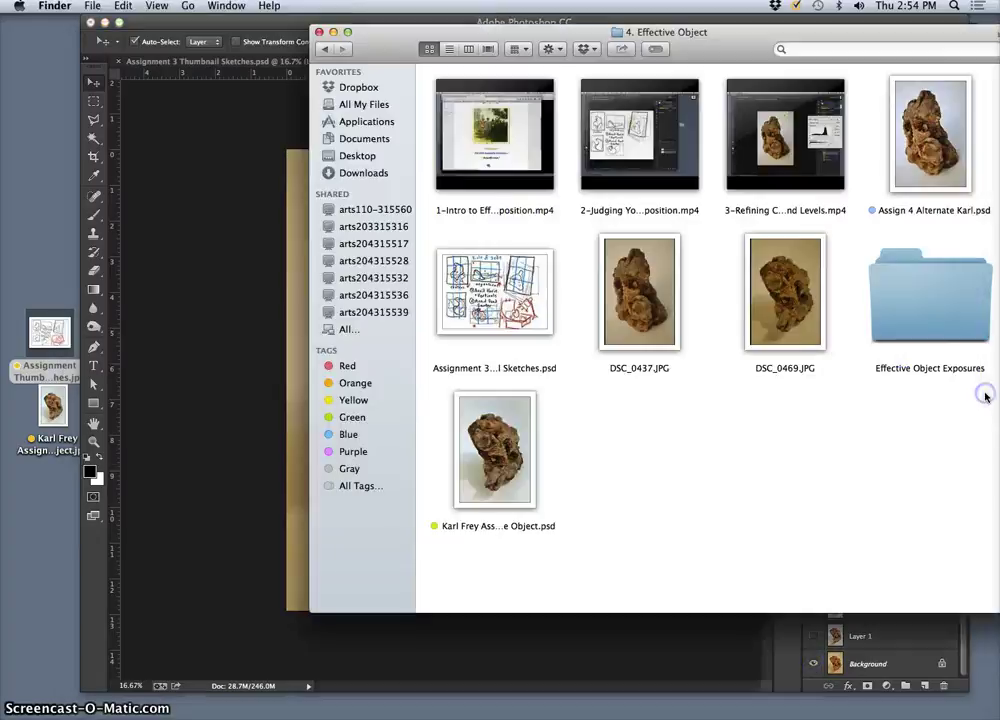
Step: Copy DSC_0469.JPG to the desktop and rename it to the student's name plus 'Raw Exposure.JPG'
{"action": "left_click", "coordinate": [793, 313]}
{"action": "left_click_drag", "start_coordinate": [793, 313], "coordinate": [55, 243]}
{"action": "left_click", "coordinate": [60, 240]}
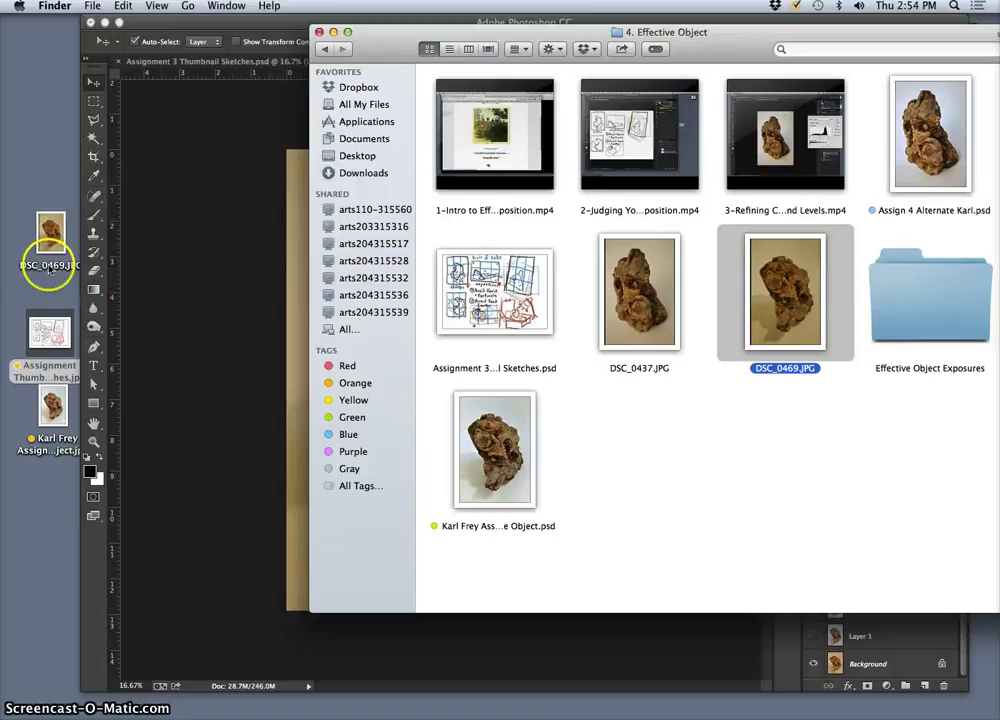
{"action": "left_click", "coordinate": [48, 268]}
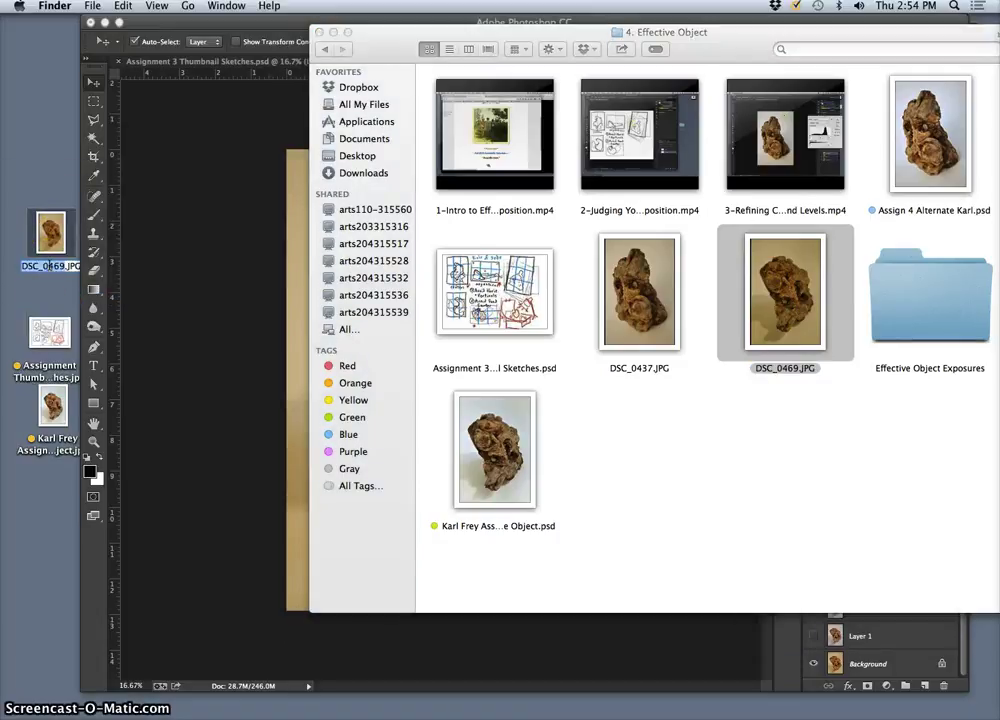
{"action": "left_click", "coordinate": [48, 268]}
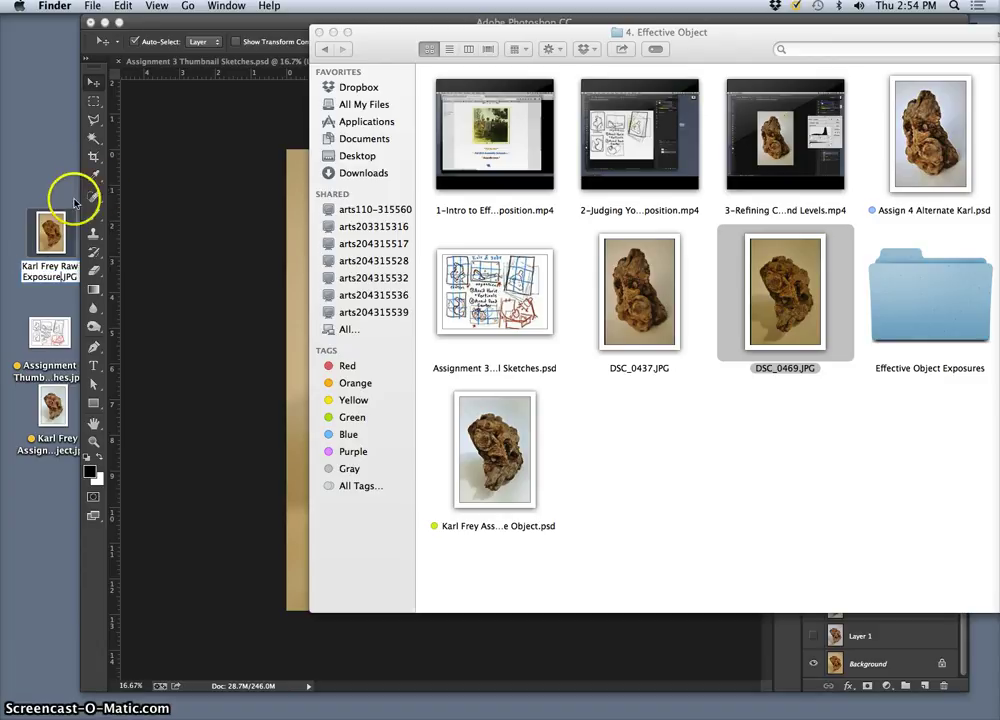
{"action": "left_click", "coordinate": [43, 196]}
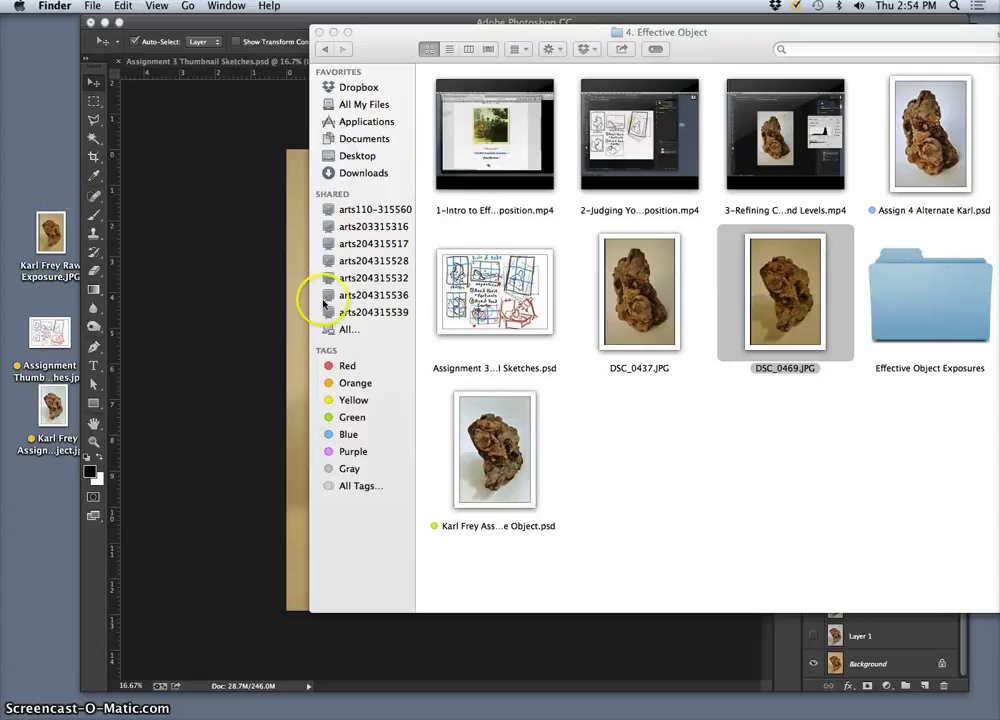
Step: Make Layer 1, Layer 1 copy and Layer 6 visible again in the Layers panel
{"action": "left_click", "coordinate": [318, 32]}
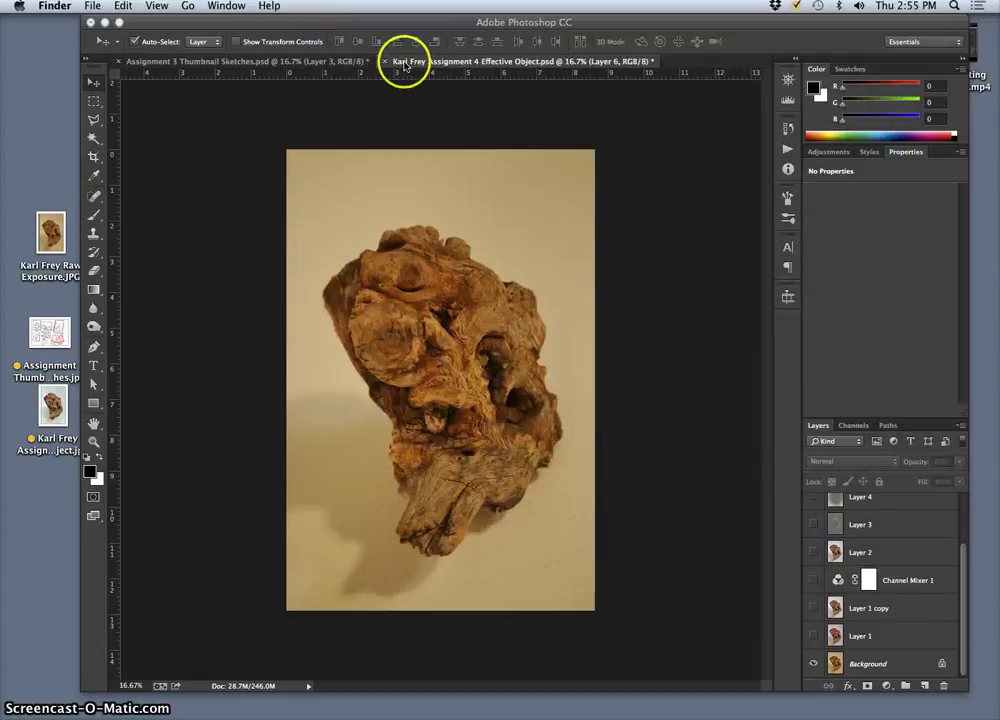
{"action": "scroll", "coordinate": [890, 580], "scroll_direction": "up", "scroll_amount": 2}
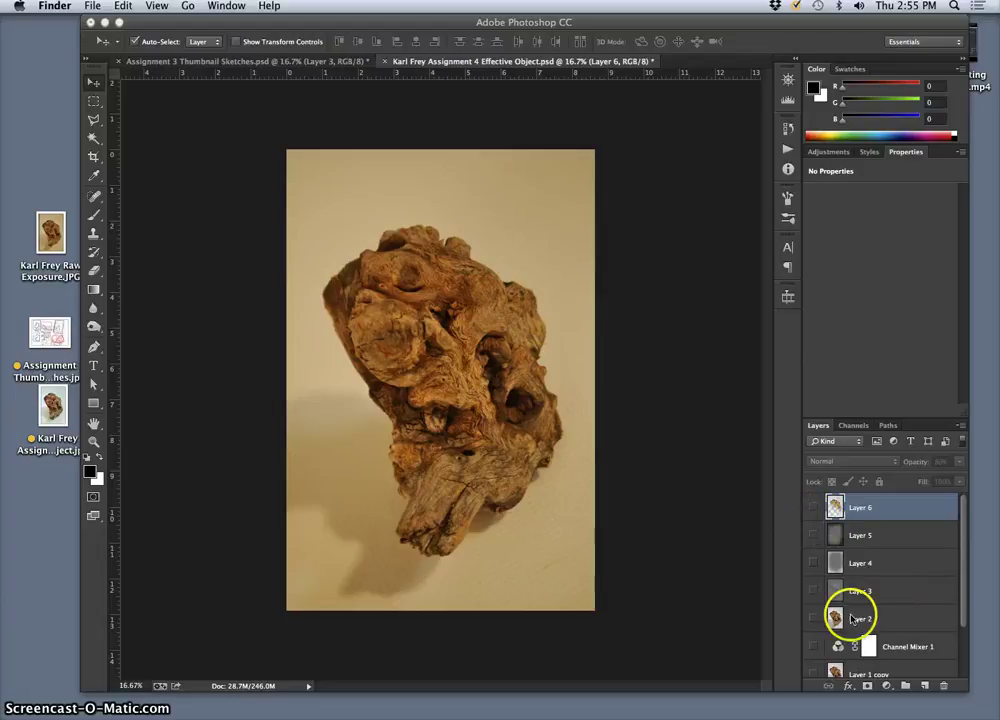
{"action": "scroll", "coordinate": [844, 628], "scroll_direction": "down", "scroll_amount": 2}
{"action": "left_click_drag", "start_coordinate": [813, 643], "coordinate": [829, 540]}
{"action": "left_click", "coordinate": [814, 515]}
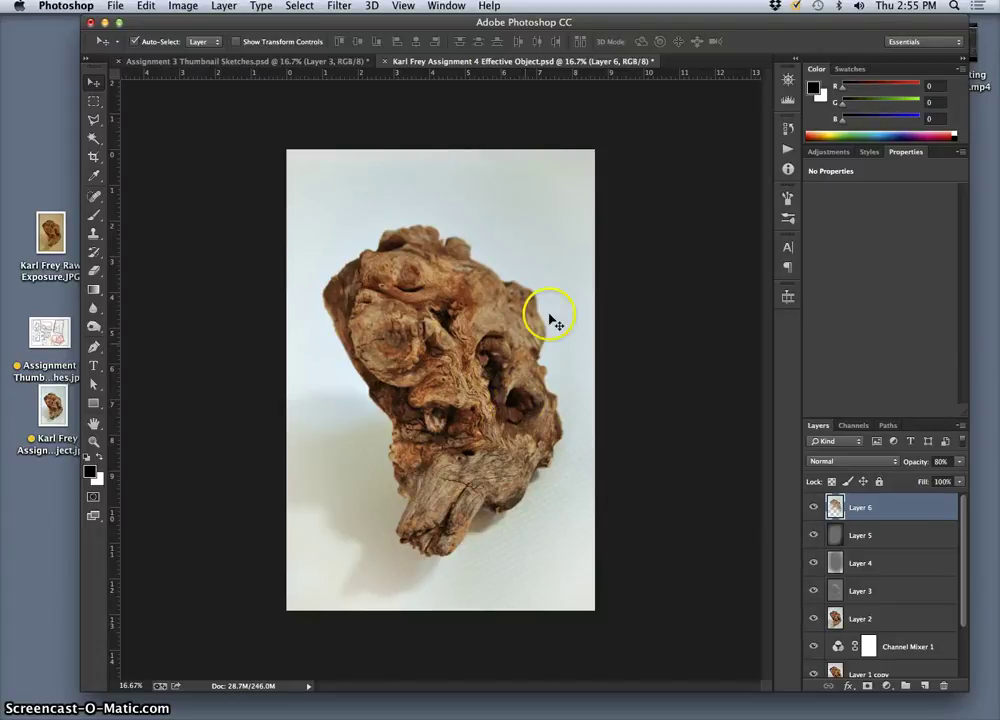
Step: Save and close the driftwood document, and check the image dimensions
{"action": "left_click", "coordinate": [384, 62]}
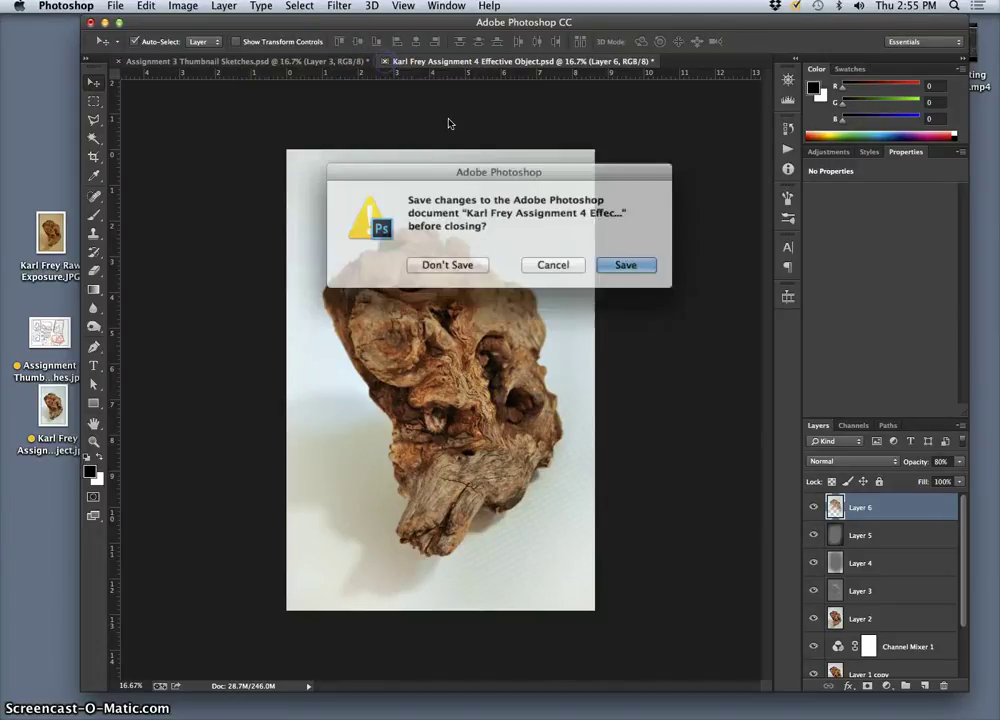
{"action": "left_click", "coordinate": [608, 261]}
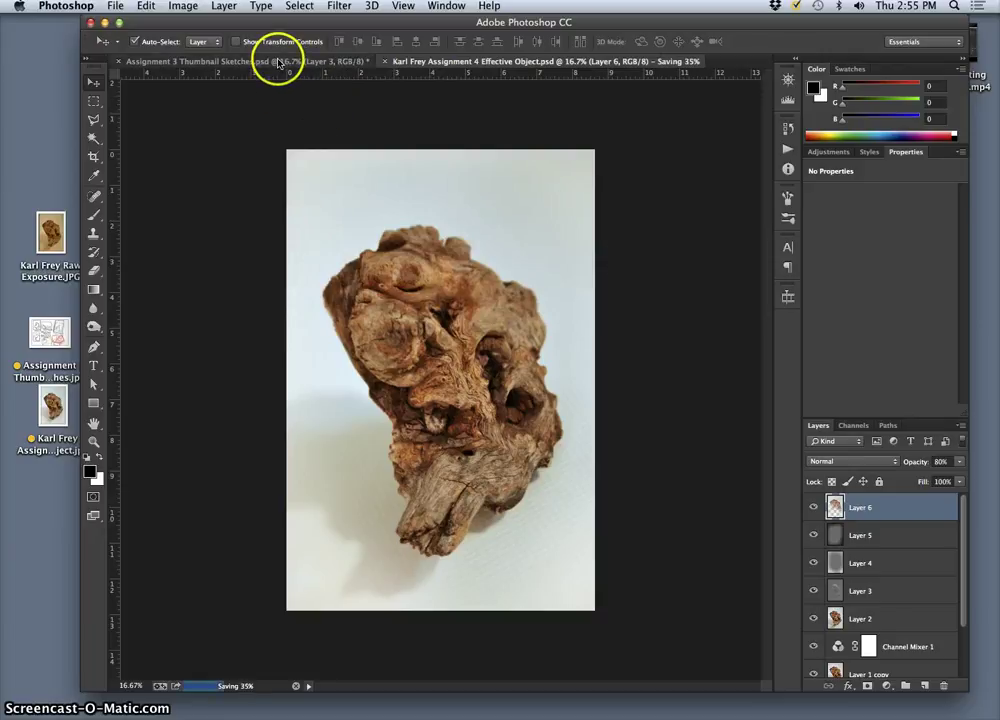
{"action": "left_click", "coordinate": [183, 6]}
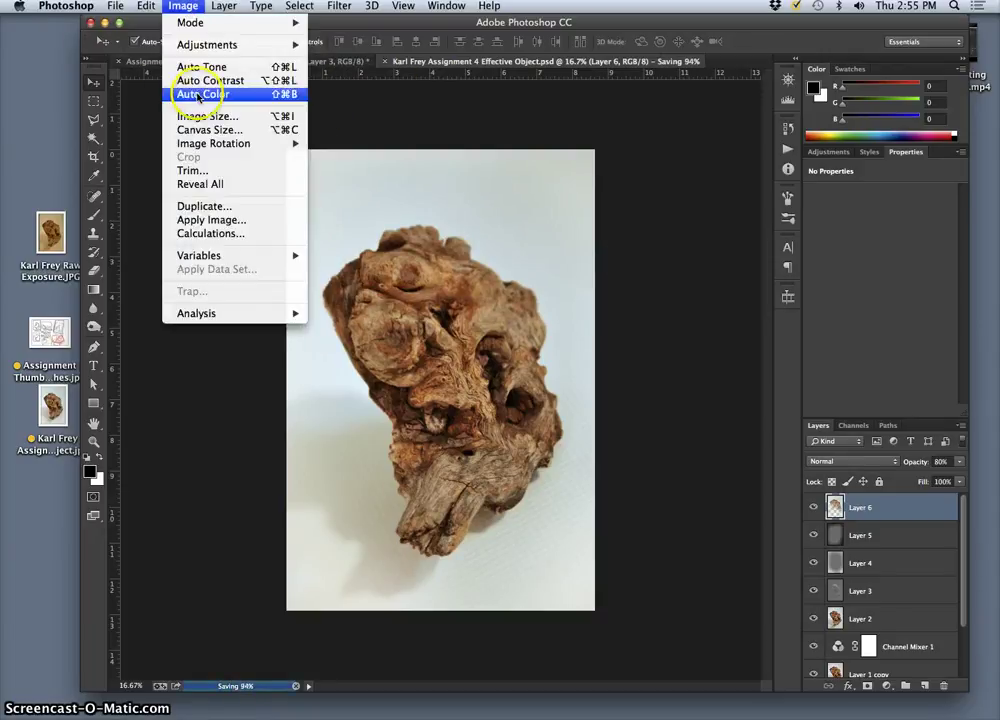
{"action": "left_click", "coordinate": [200, 116]}
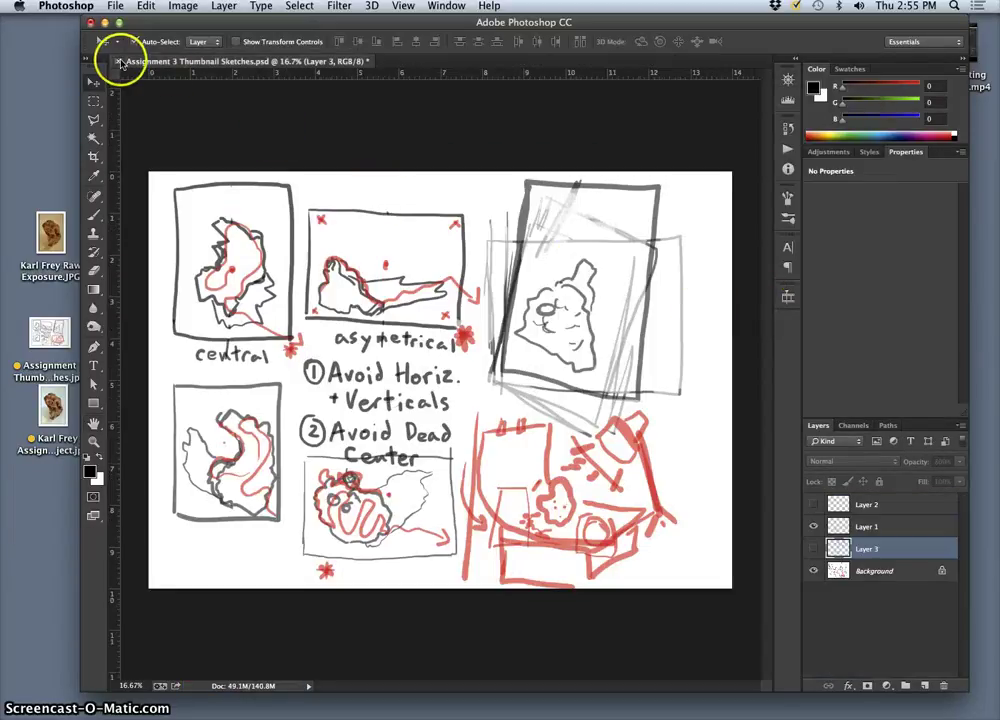
Step: Save and close the thumbnail sketches document and the Photoshop window
{"action": "left_click", "coordinate": [91, 23]}
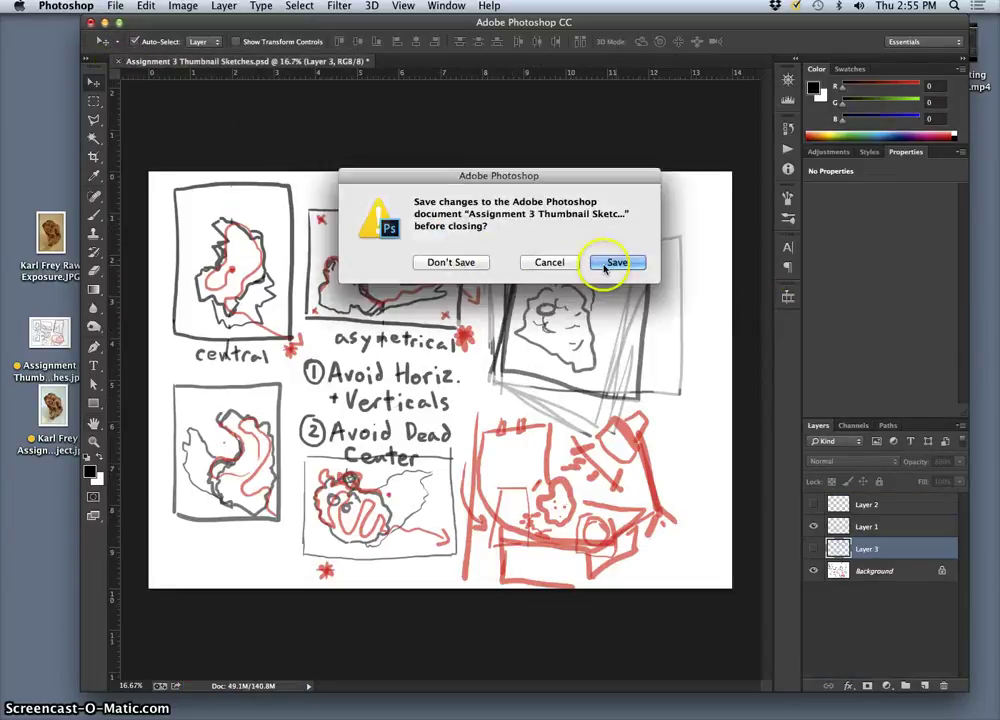
{"action": "left_click", "coordinate": [612, 262]}
{"action": "left_click", "coordinate": [92, 24]}
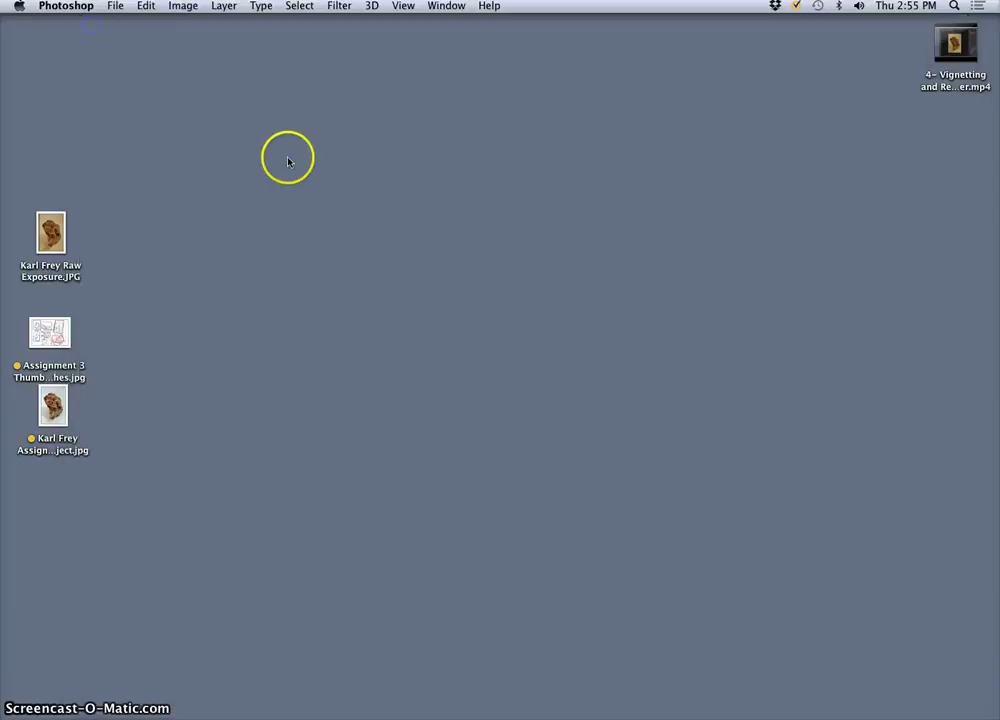
Step: In Firefox's Photobucket tab, open PHOTO ASSIGNMENTS > Assignment 4 > Instructor Demonstrations
{"action": "mouse_move", "coordinate": [471, 712]}
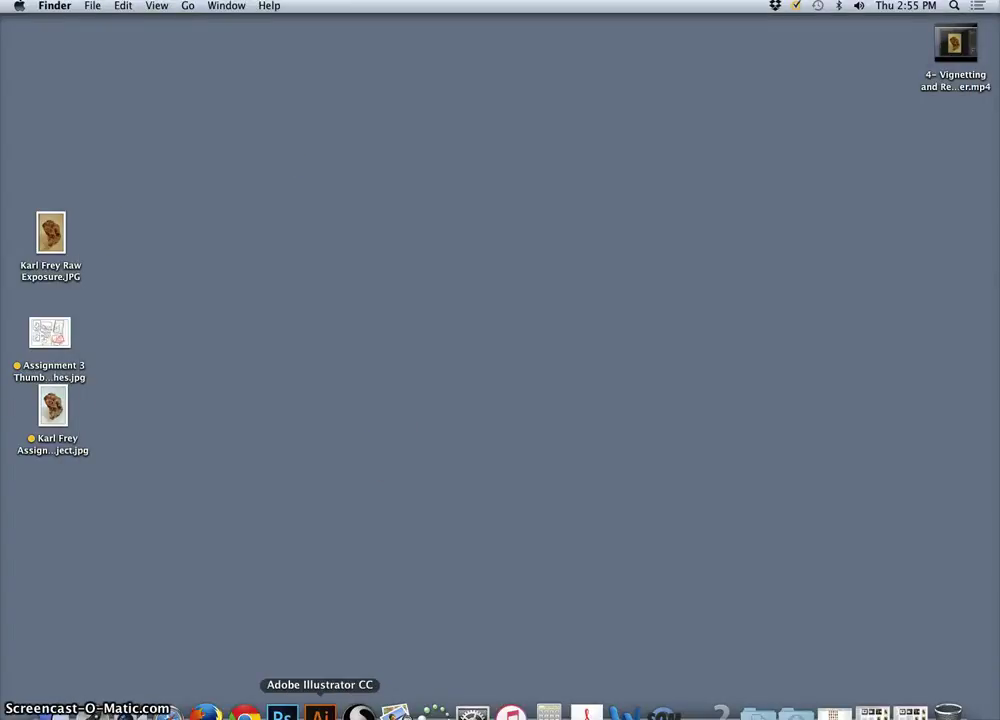
{"action": "left_click", "coordinate": [210, 708]}
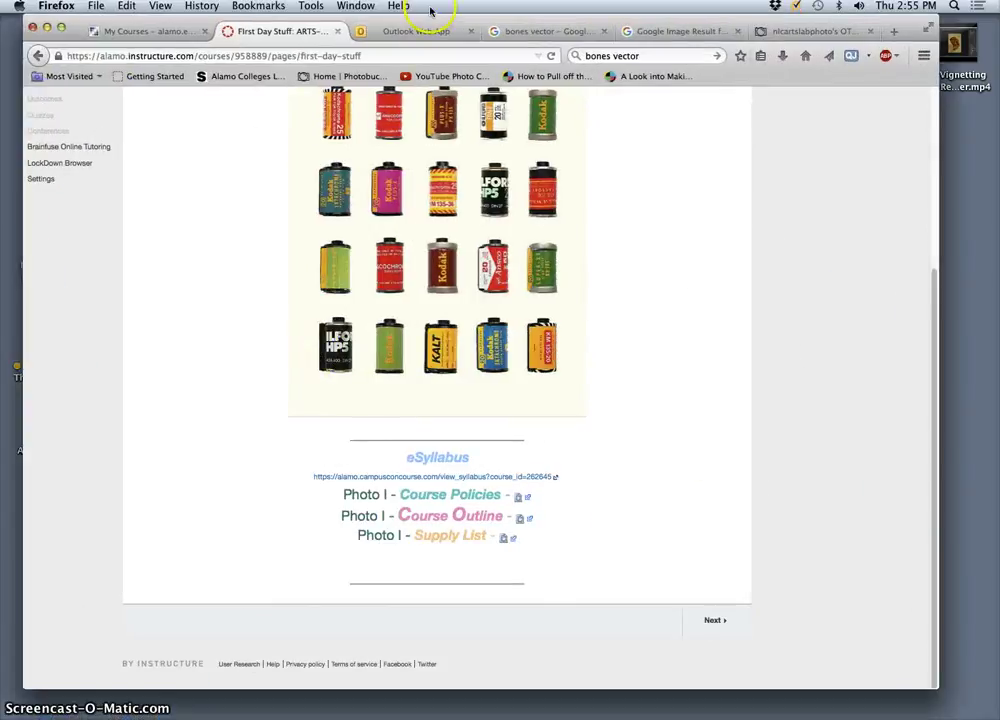
{"action": "left_click", "coordinate": [793, 34]}
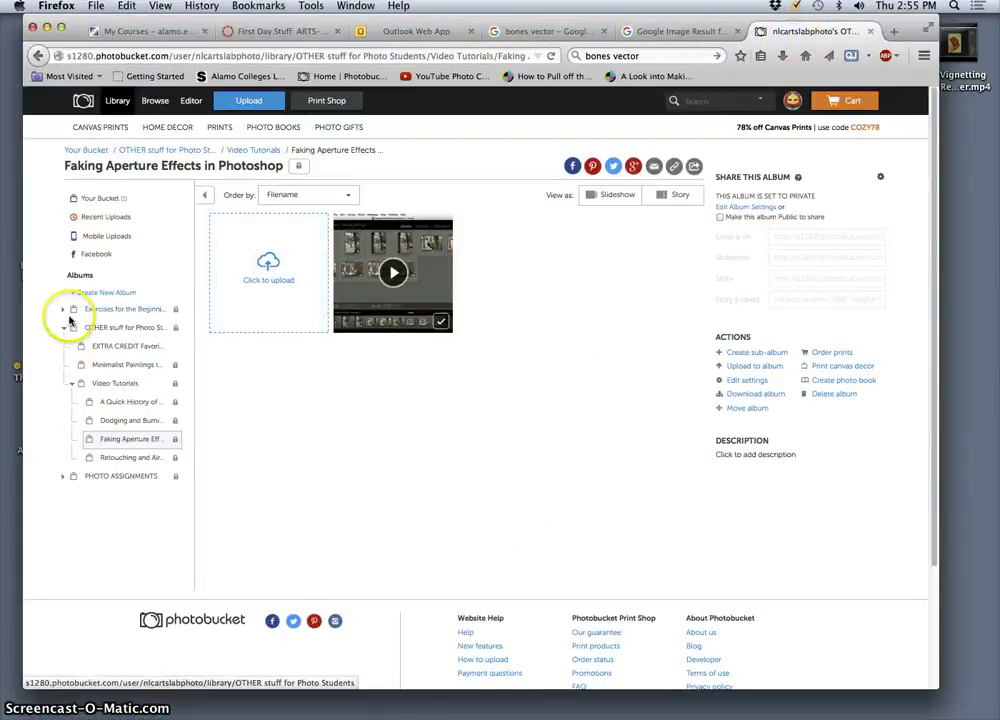
{"action": "left_click", "coordinate": [64, 477]}
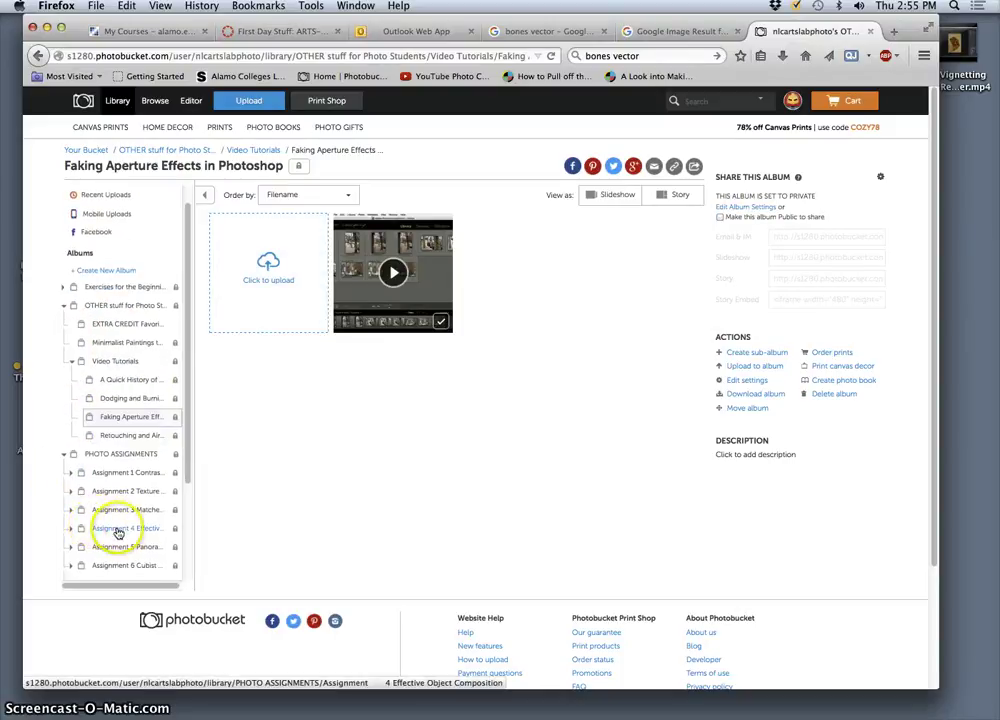
{"action": "left_click", "coordinate": [117, 531]}
{"action": "left_click", "coordinate": [73, 529]}
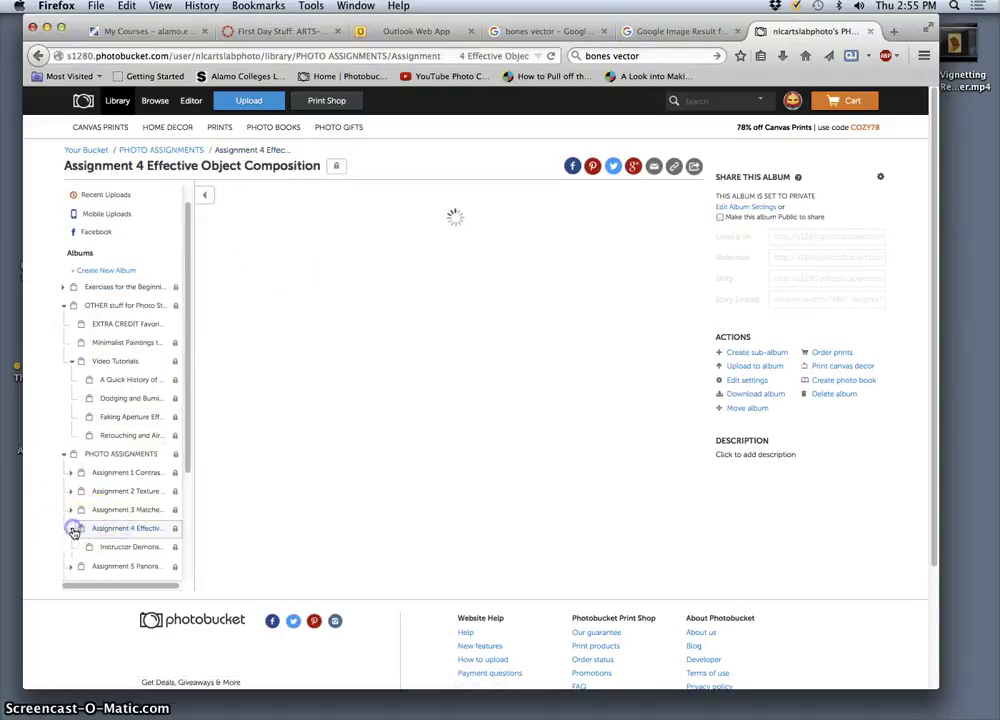
{"action": "scroll", "coordinate": [167, 462], "scroll_direction": "down", "scroll_amount": 2}
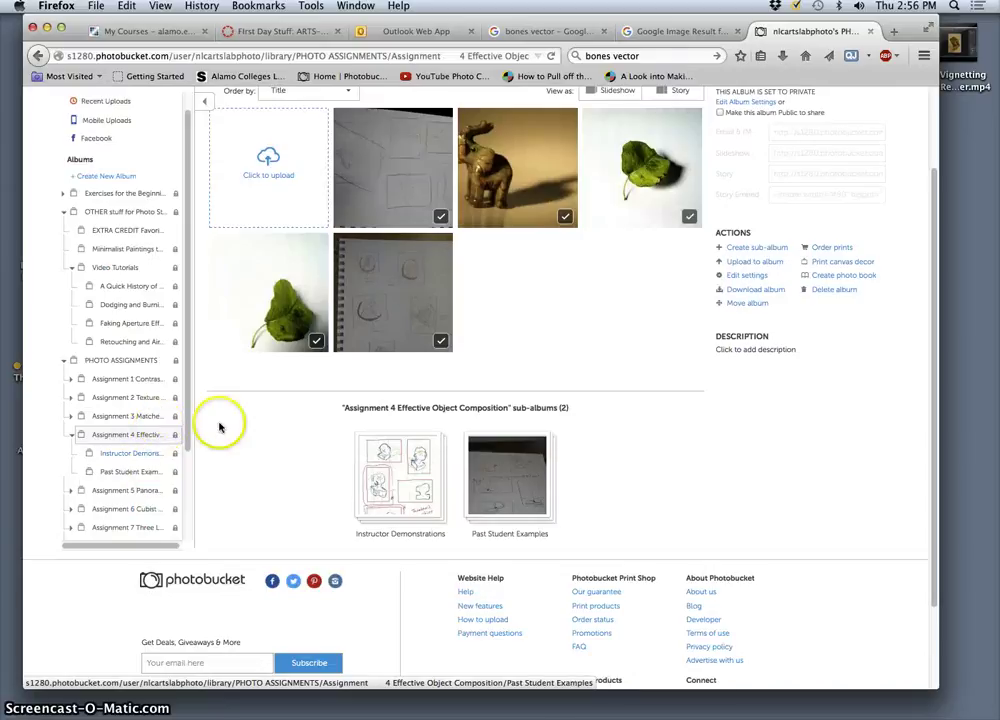
{"action": "scroll", "coordinate": [393, 290], "scroll_direction": "up", "scroll_amount": 2}
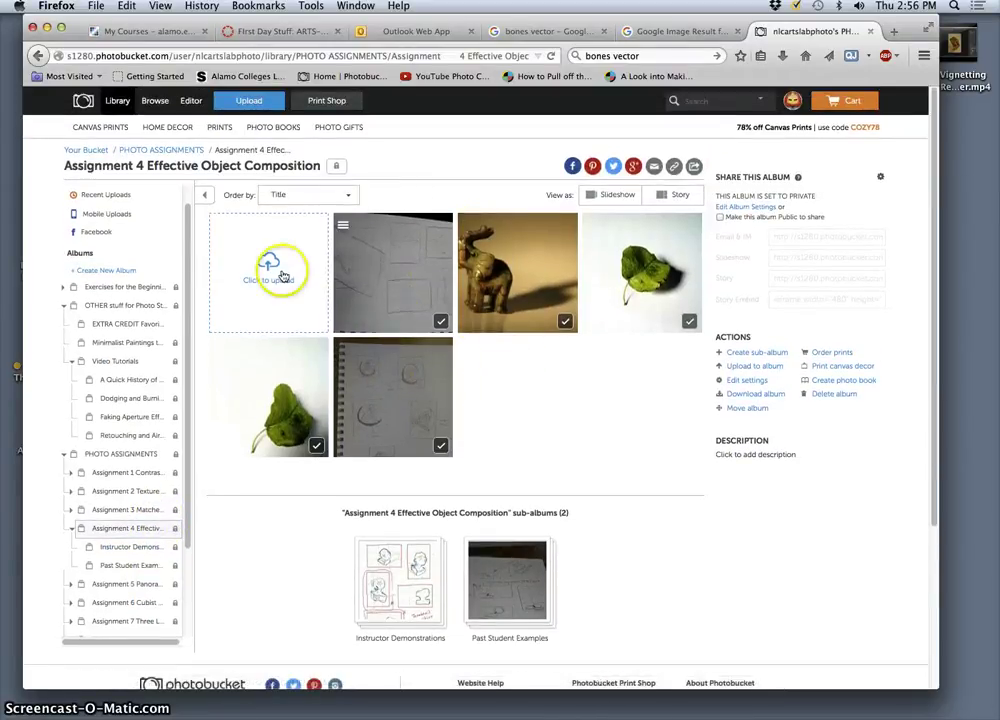
{"action": "left_click", "coordinate": [133, 547]}
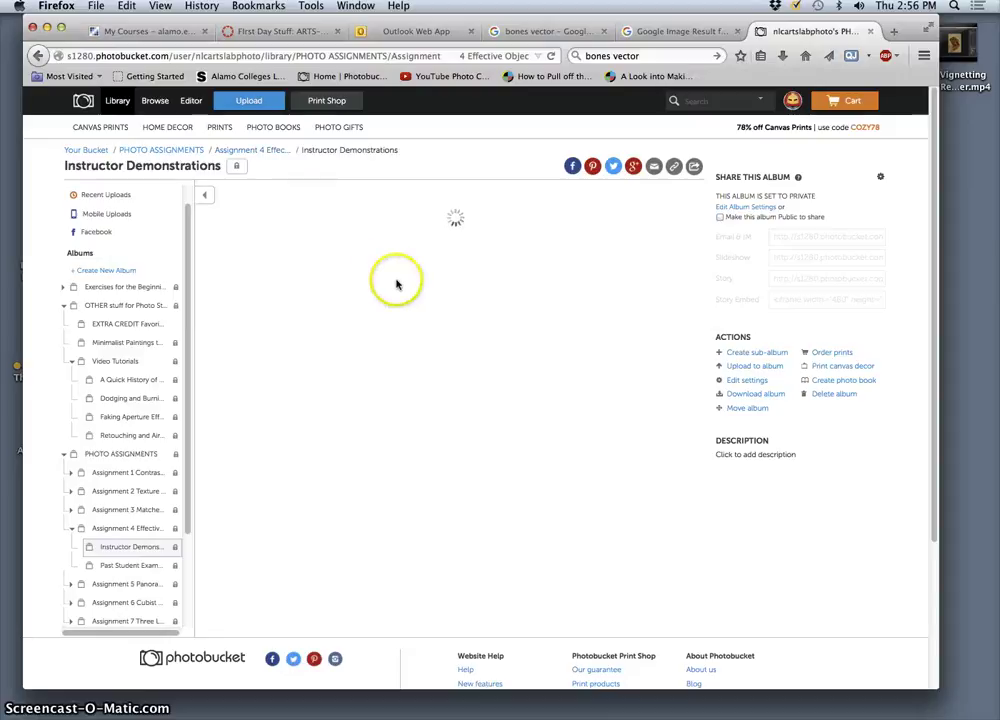
{"action": "scroll", "coordinate": [397, 282], "scroll_direction": "down", "scroll_amount": 2}
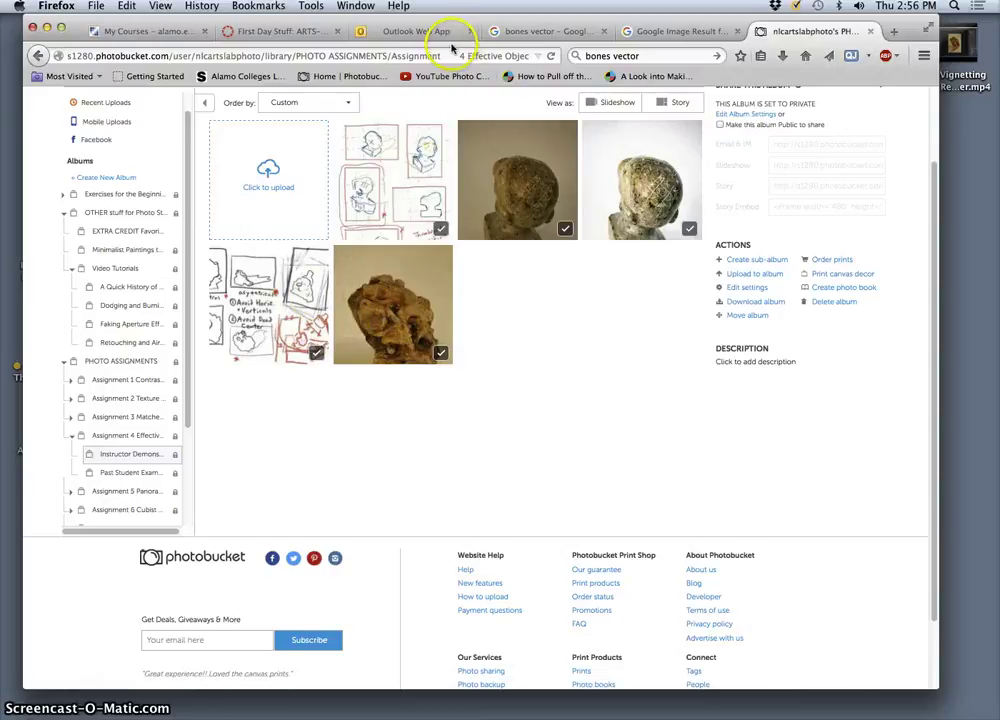
Step: Upload the driftwood JPEG to the album and title it with the student's first name plus 3
{"action": "left_click_drag", "start_coordinate": [399, 12], "coordinate": [514, 22]}
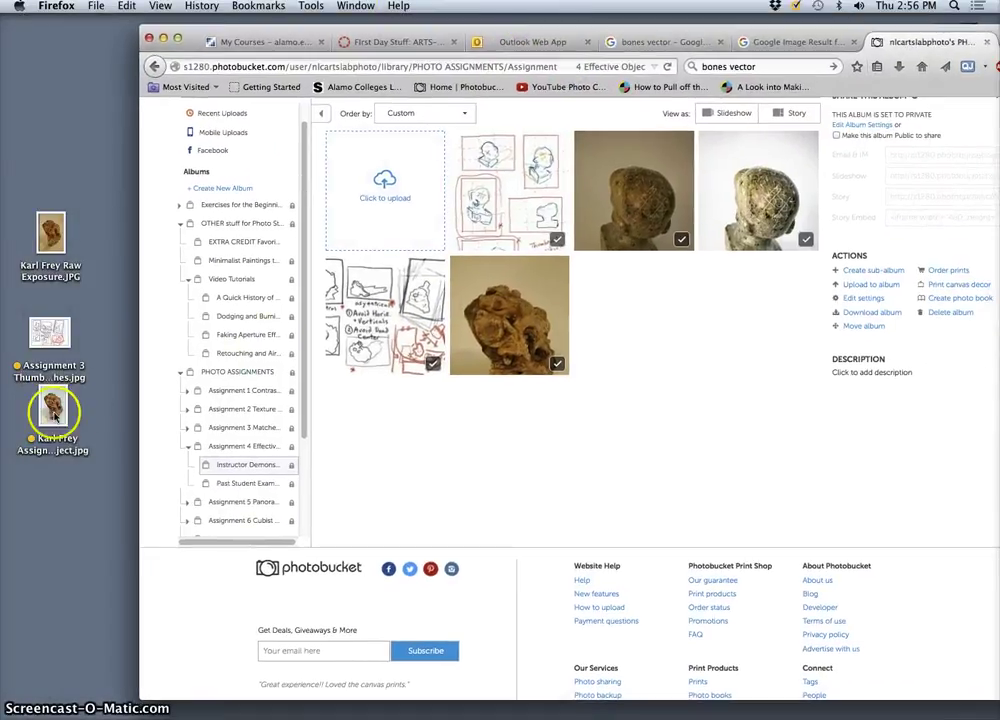
{"action": "left_click_drag", "start_coordinate": [52, 410], "coordinate": [384, 203]}
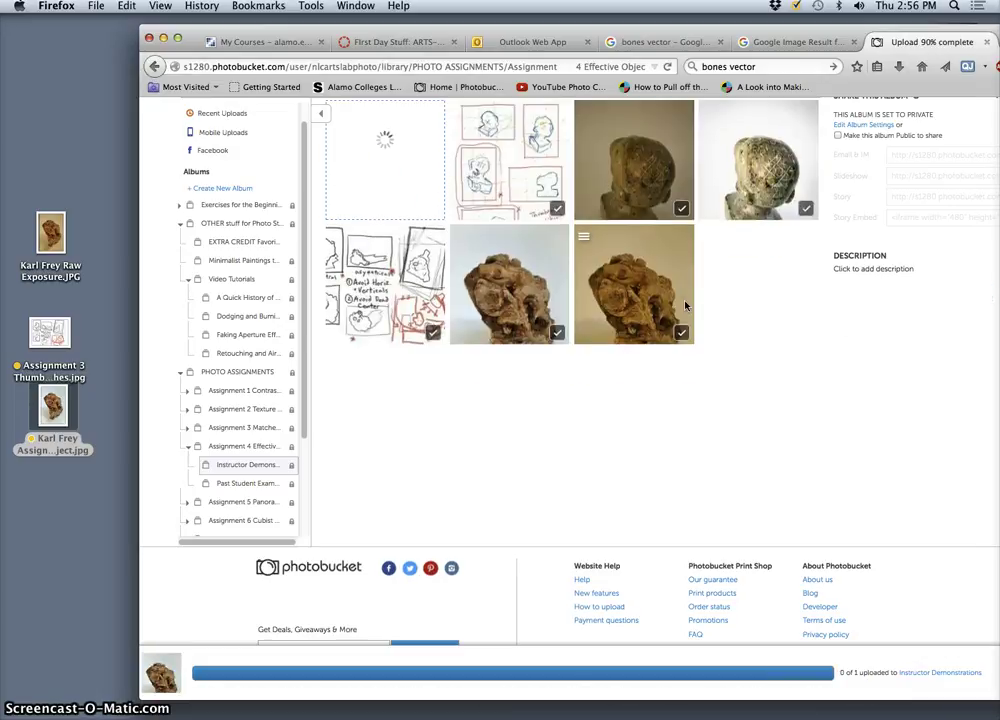
{"action": "left_click", "coordinate": [541, 315]}
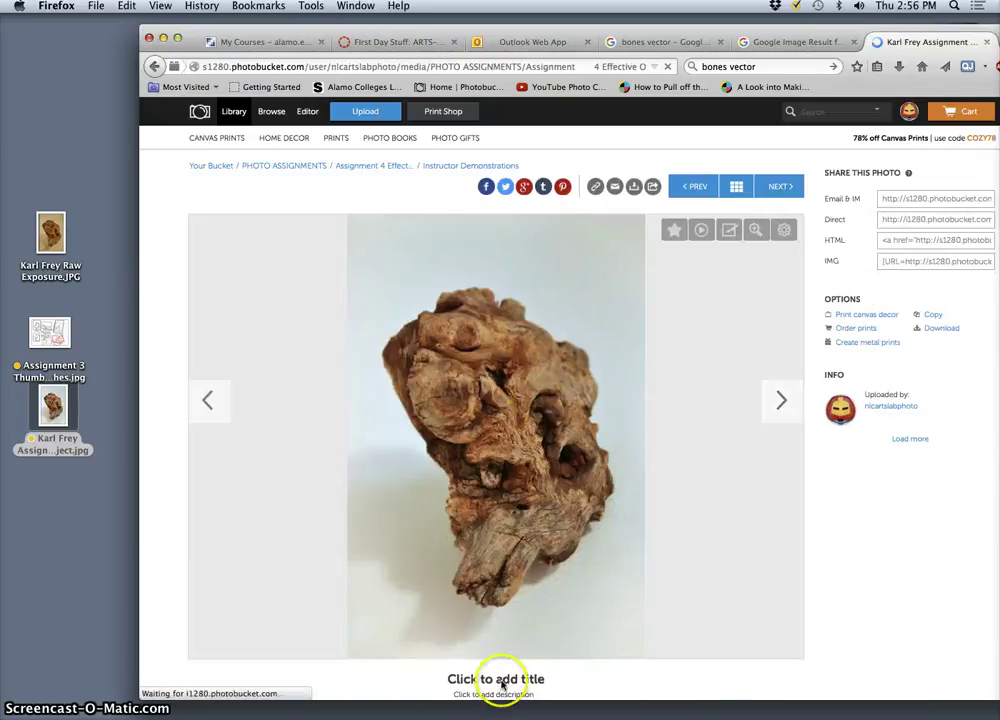
{"action": "left_click", "coordinate": [503, 680]}
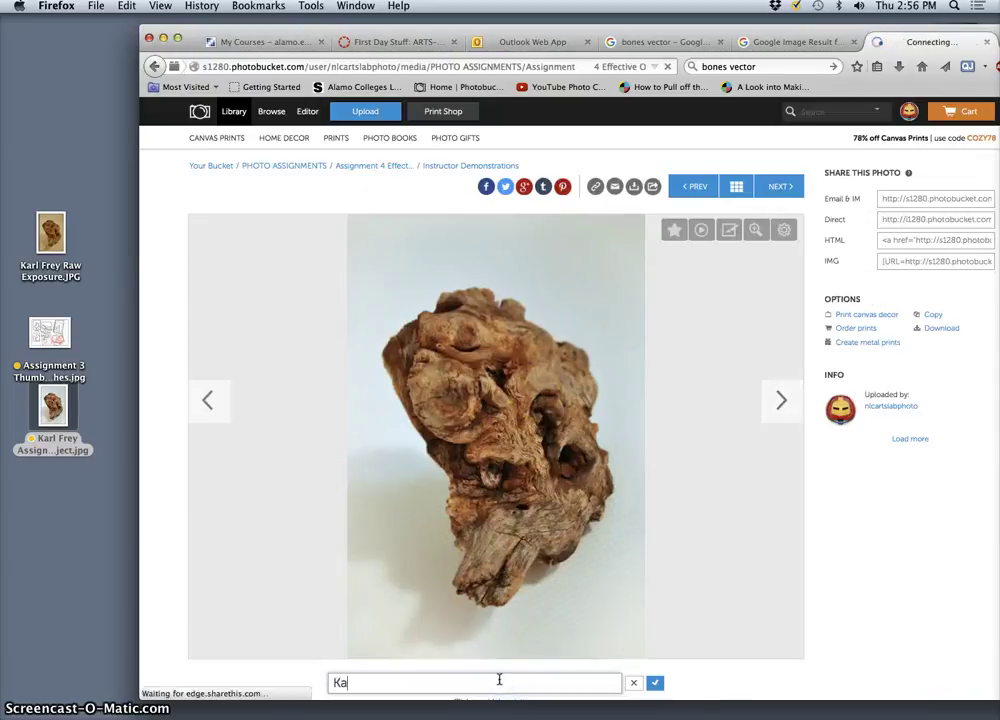
{"action": "type", "text": "Karl 3"}
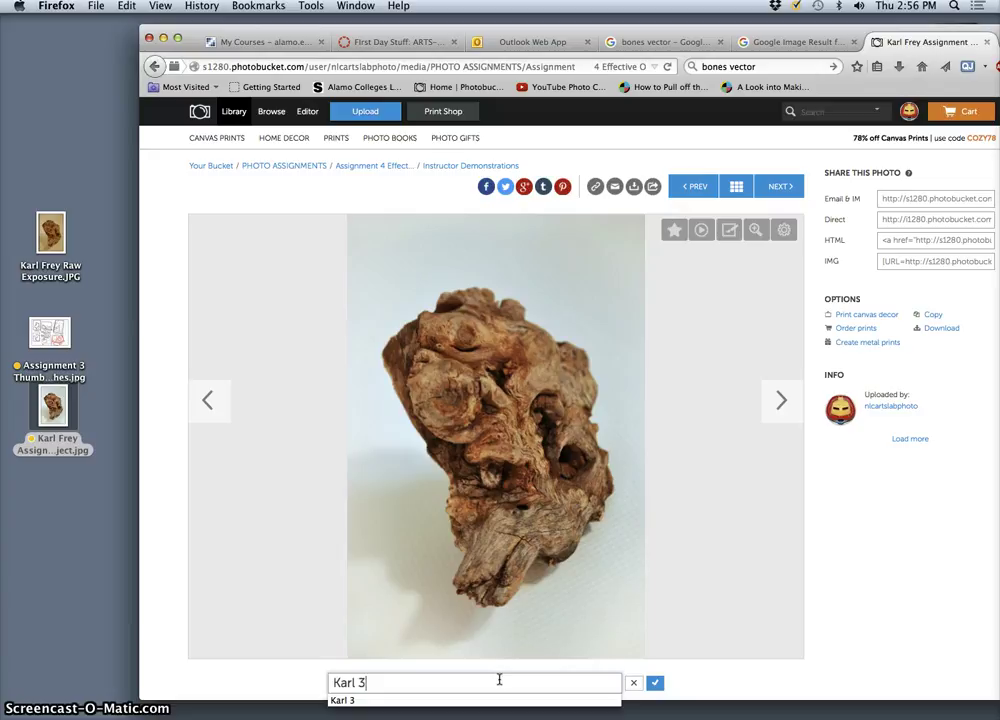
{"action": "left_click", "coordinate": [655, 682]}
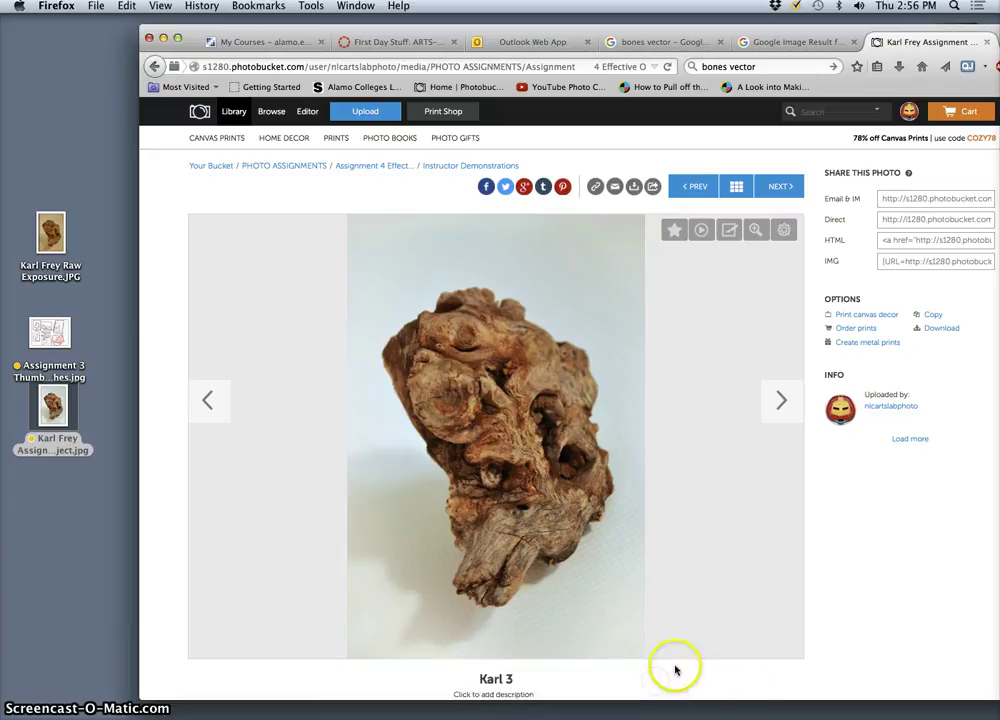
{"action": "left_click", "coordinate": [446, 165]}
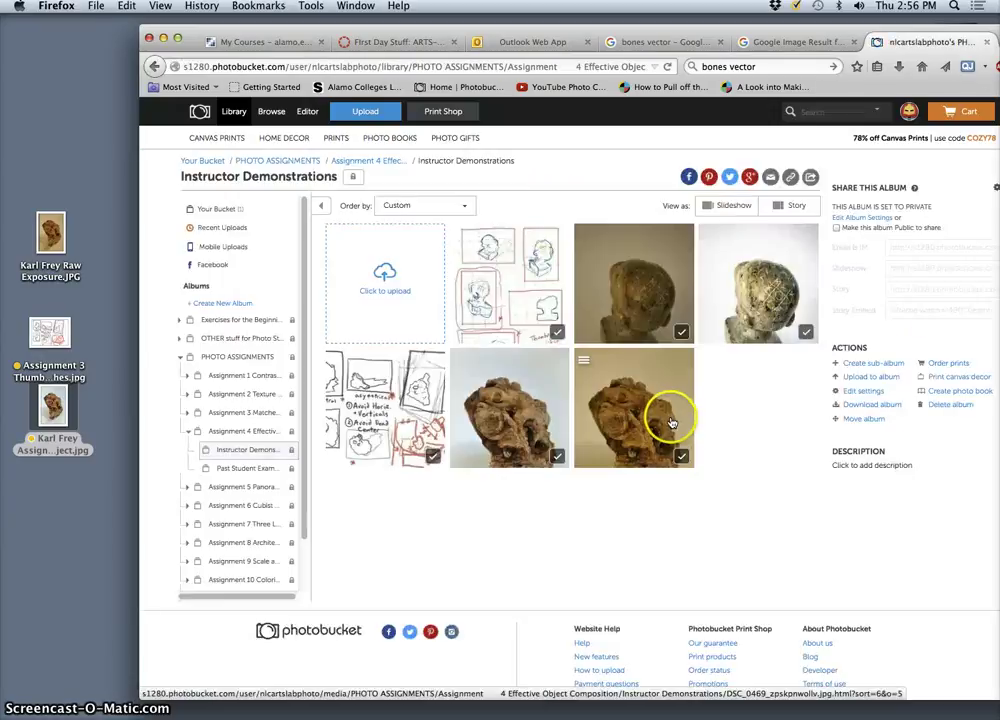
Step: Sort the album manually, moving the edited driftwood photo to the end of the row
{"action": "scroll", "coordinate": [673, 420], "scroll_direction": "down", "scroll_amount": 1}
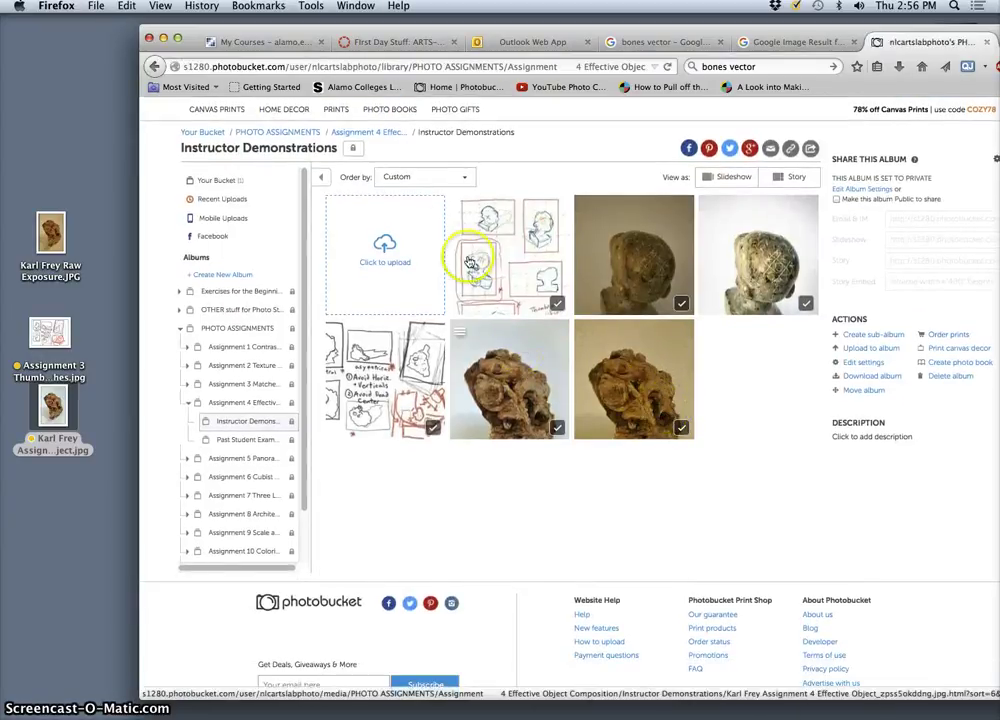
{"action": "left_click", "coordinate": [440, 177]}
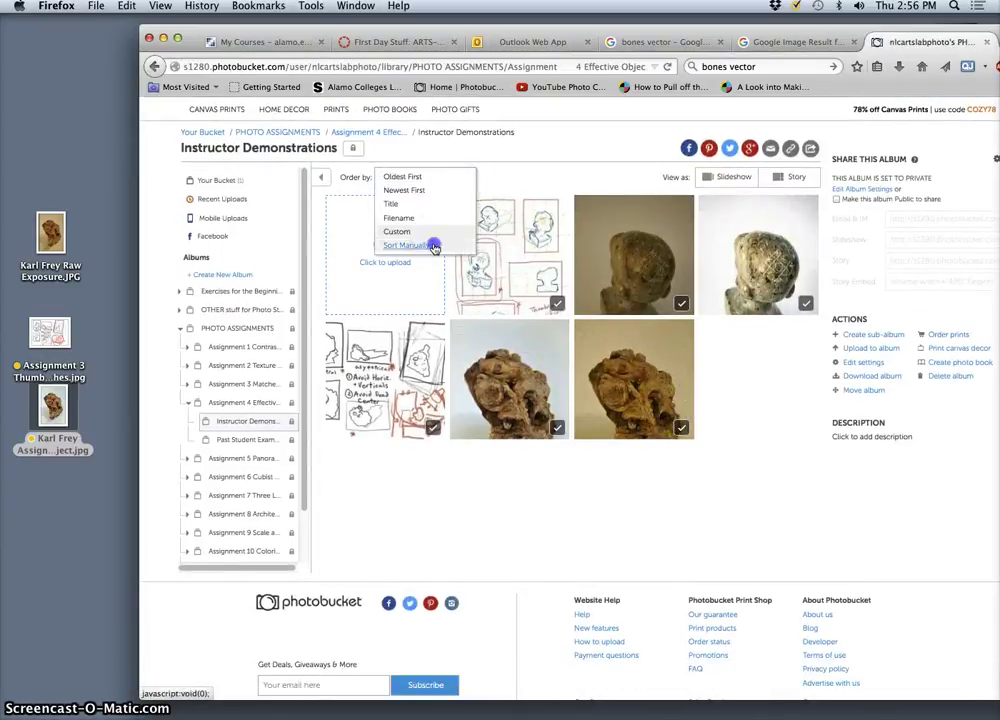
{"action": "left_click", "coordinate": [437, 245]}
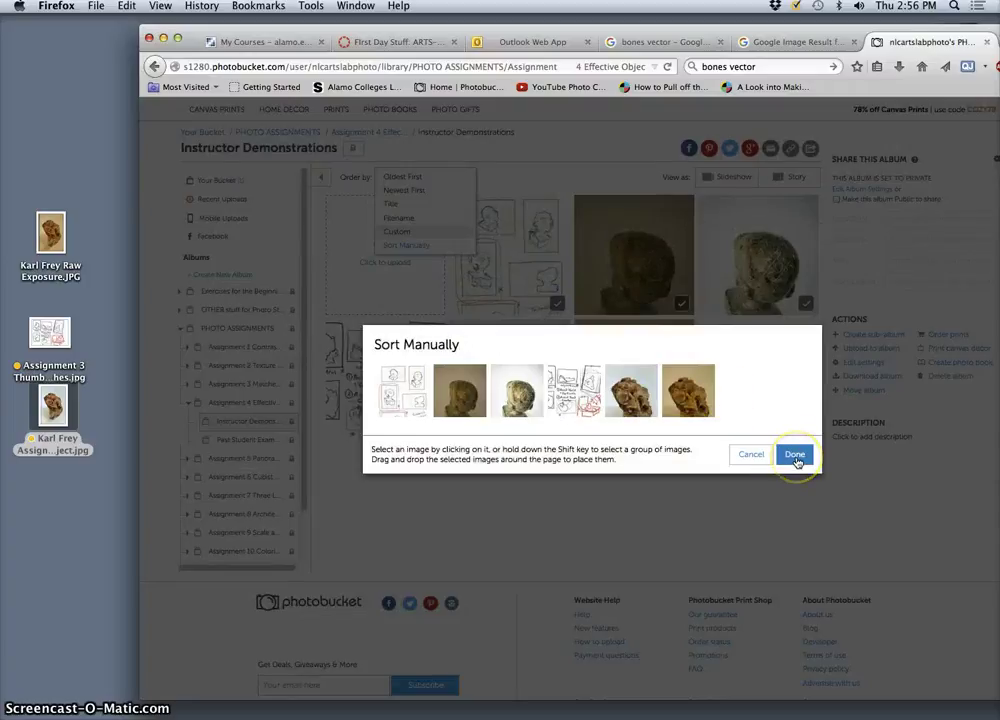
{"action": "left_click_drag", "start_coordinate": [648, 395], "coordinate": [742, 403]}
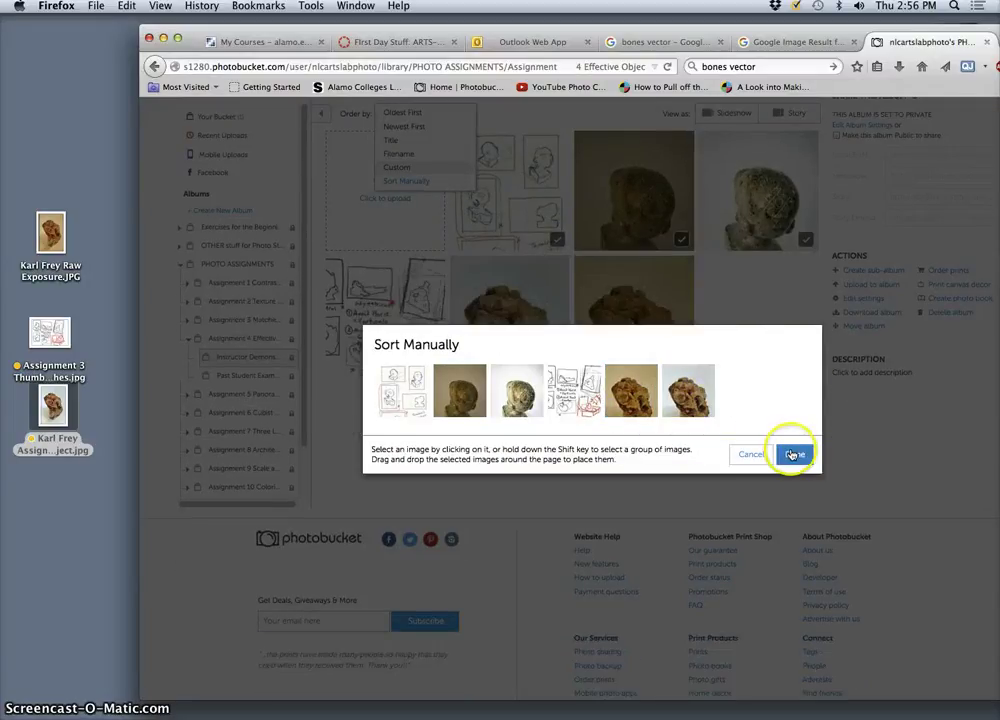
{"action": "left_click", "coordinate": [792, 453]}
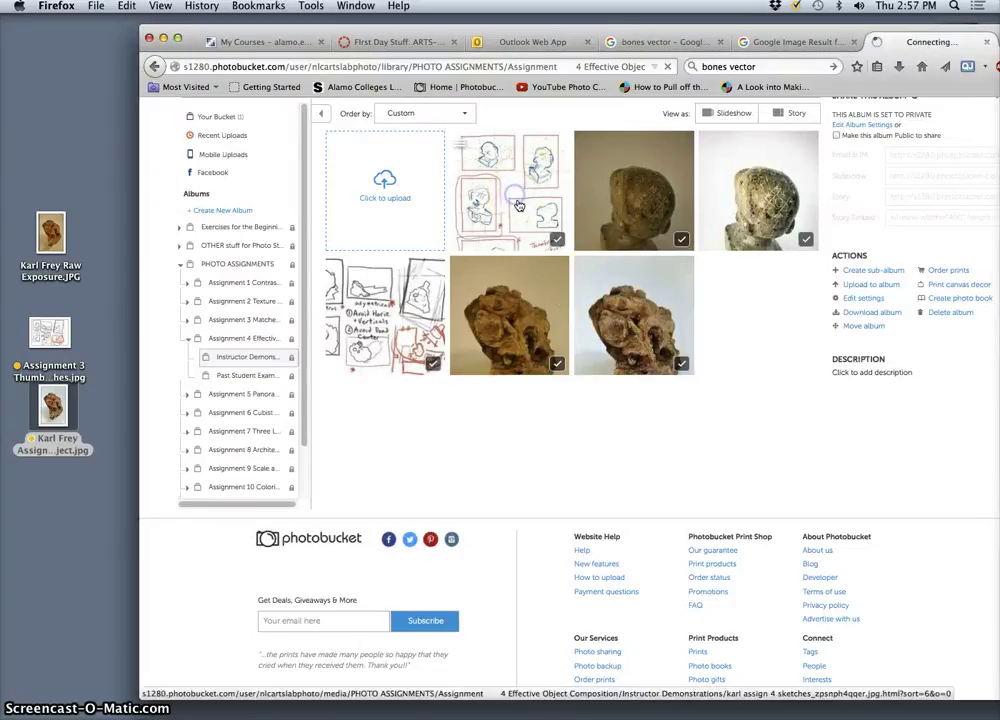
Step: Step through every album photo back to the sketch sheet, then open the Dropbox folder
{"action": "left_click", "coordinate": [528, 222]}
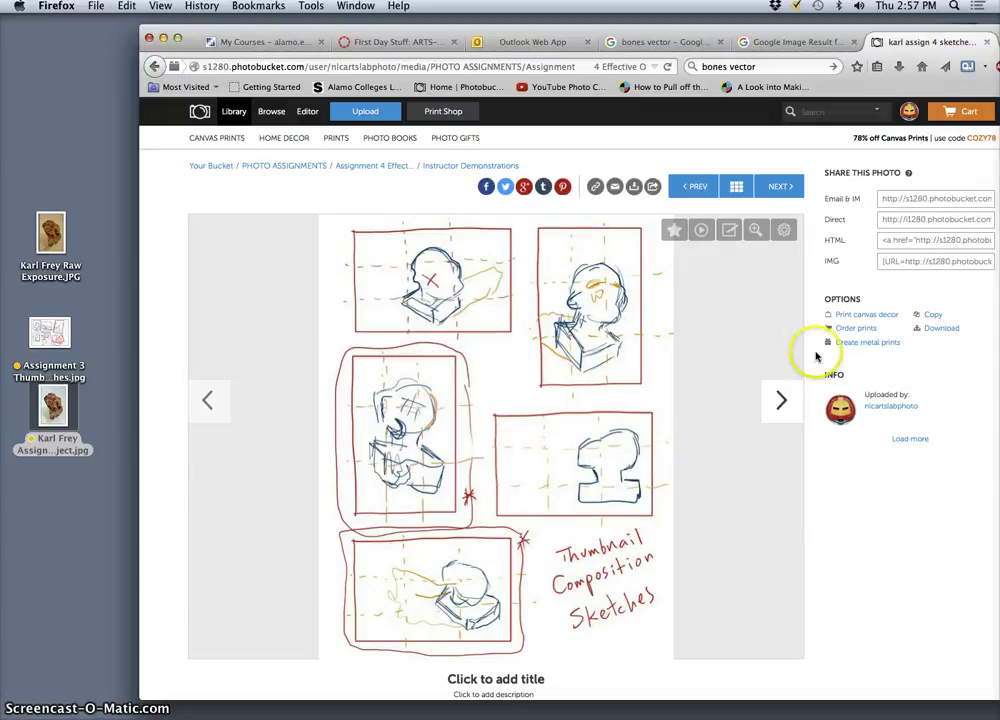
{"action": "left_click", "coordinate": [783, 401]}
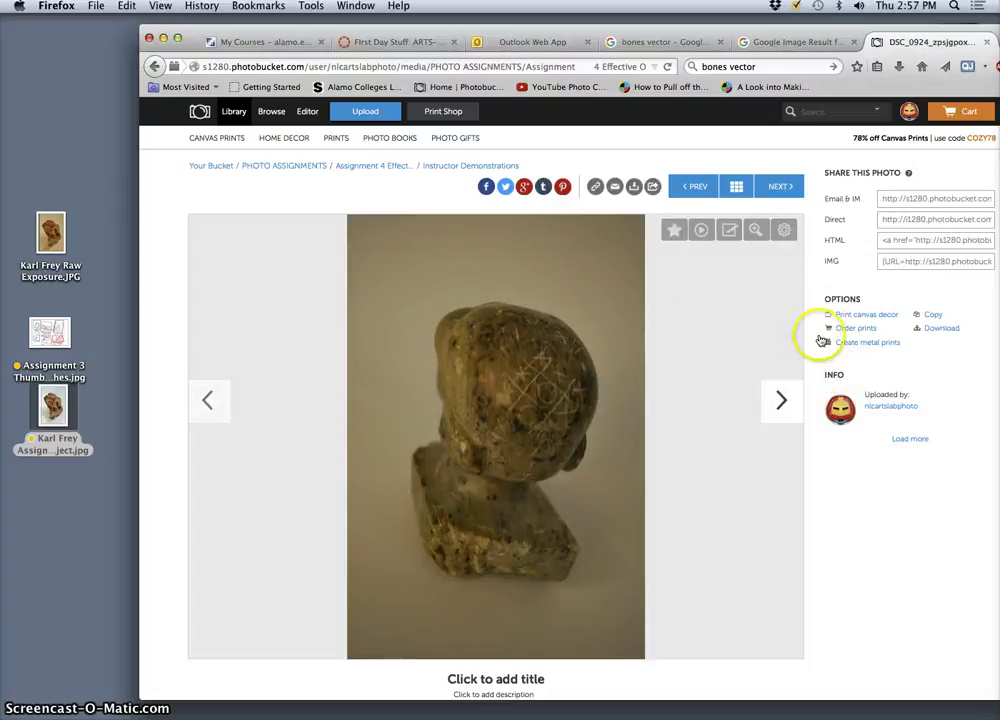
{"action": "left_click", "coordinate": [779, 398]}
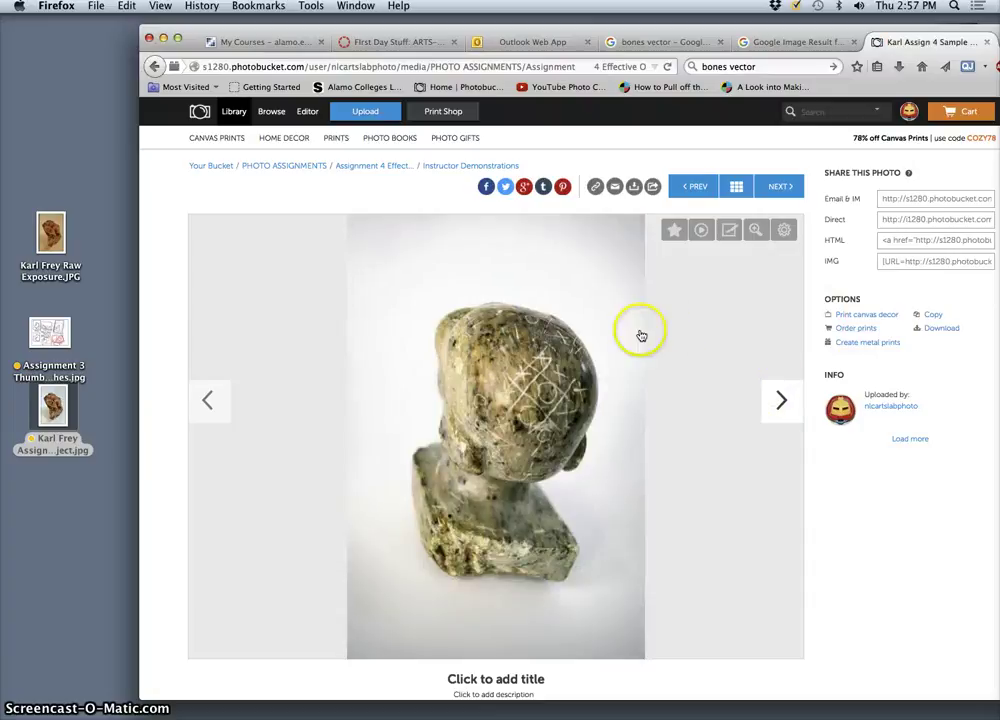
{"action": "left_click", "coordinate": [783, 401]}
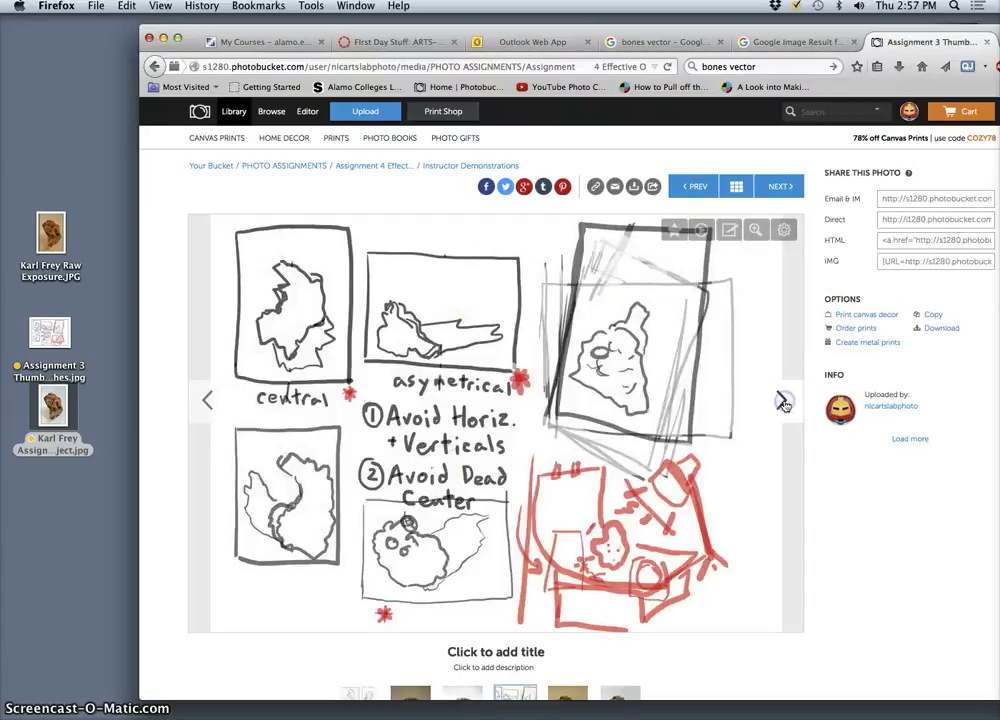
{"action": "left_click", "coordinate": [783, 401]}
{"action": "left_click", "coordinate": [783, 401]}
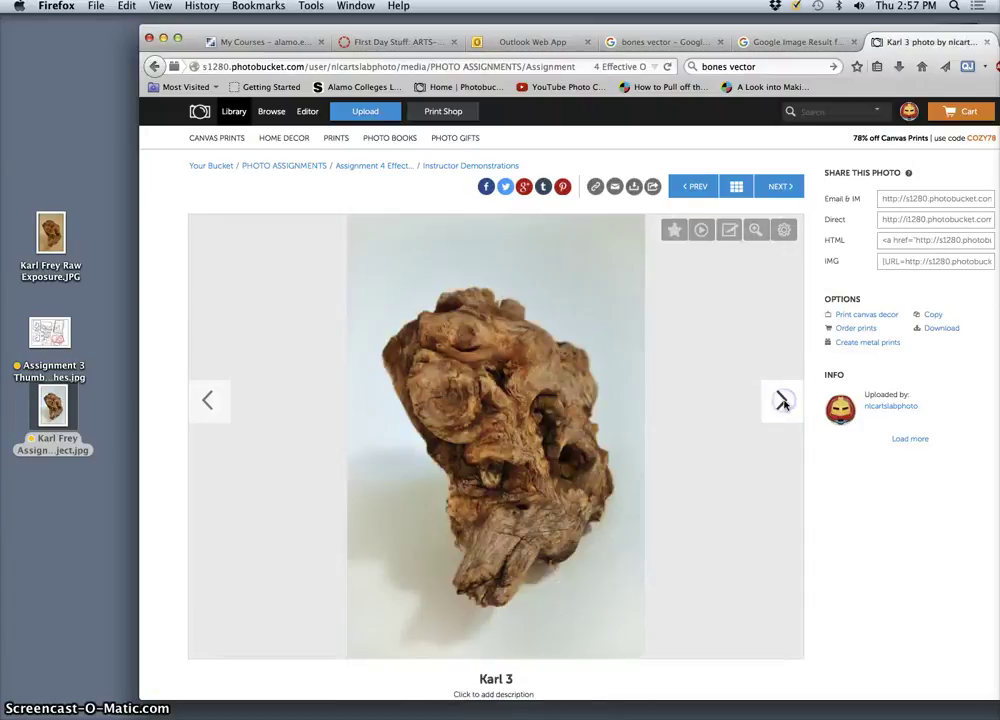
{"action": "left_click", "coordinate": [783, 401]}
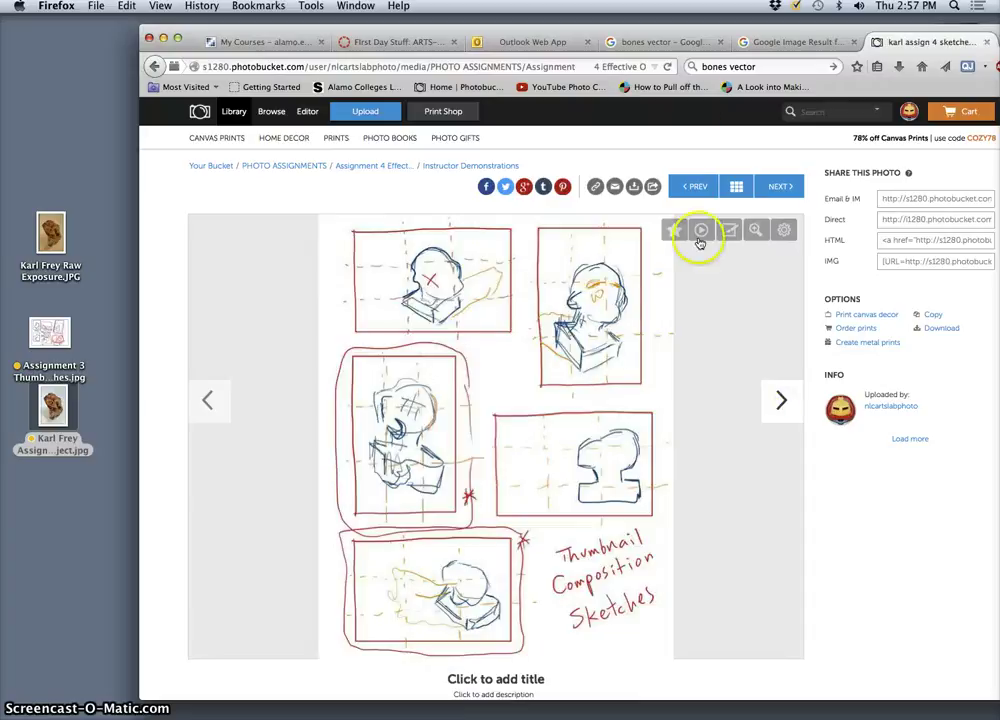
{"action": "left_click", "coordinate": [779, 7]}
{"action": "left_click", "coordinate": [679, 30]}
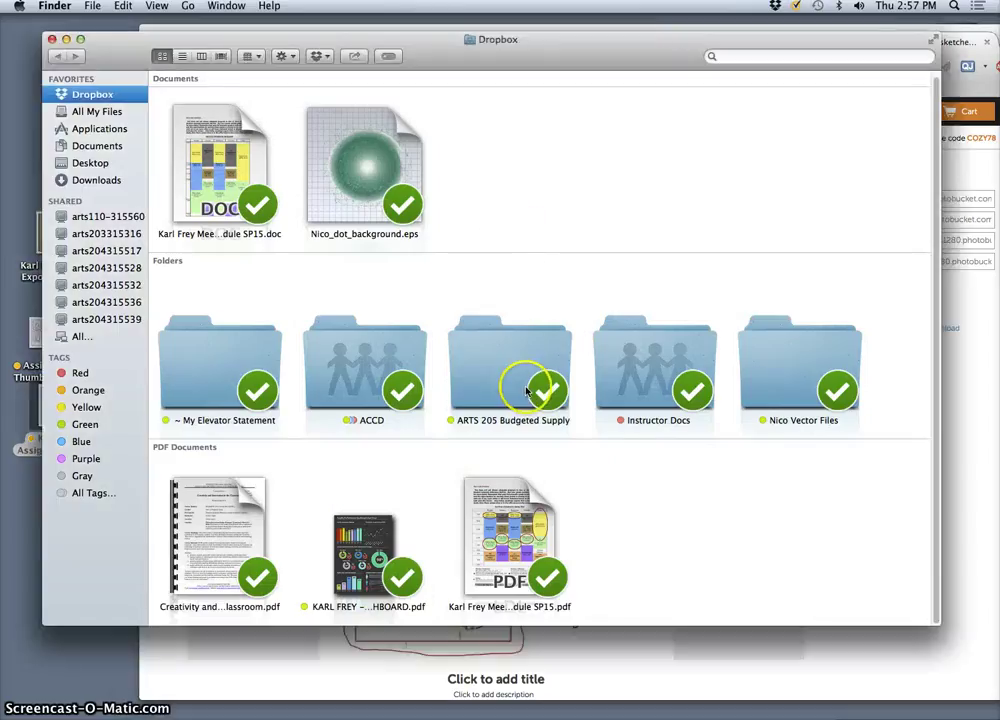
Step: Browse from Dropbox through Instructor Docs into 'temporary files to move and PRINT' and select Comings.tif
{"action": "double_click", "coordinate": [341, 366]}
{"action": "scroll", "coordinate": [486, 372], "scroll_direction": "down", "scroll_amount": 5}
{"action": "scroll", "coordinate": [489, 372], "scroll_direction": "up", "scroll_amount": 5}
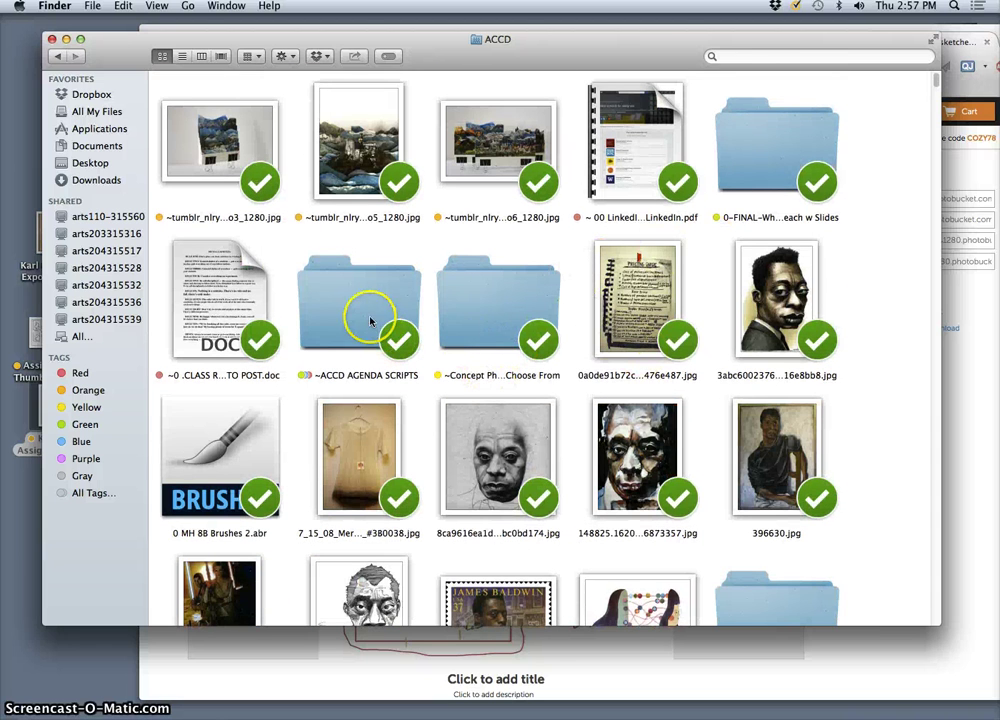
{"action": "scroll", "coordinate": [612, 340], "scroll_direction": "down", "scroll_amount": 10}
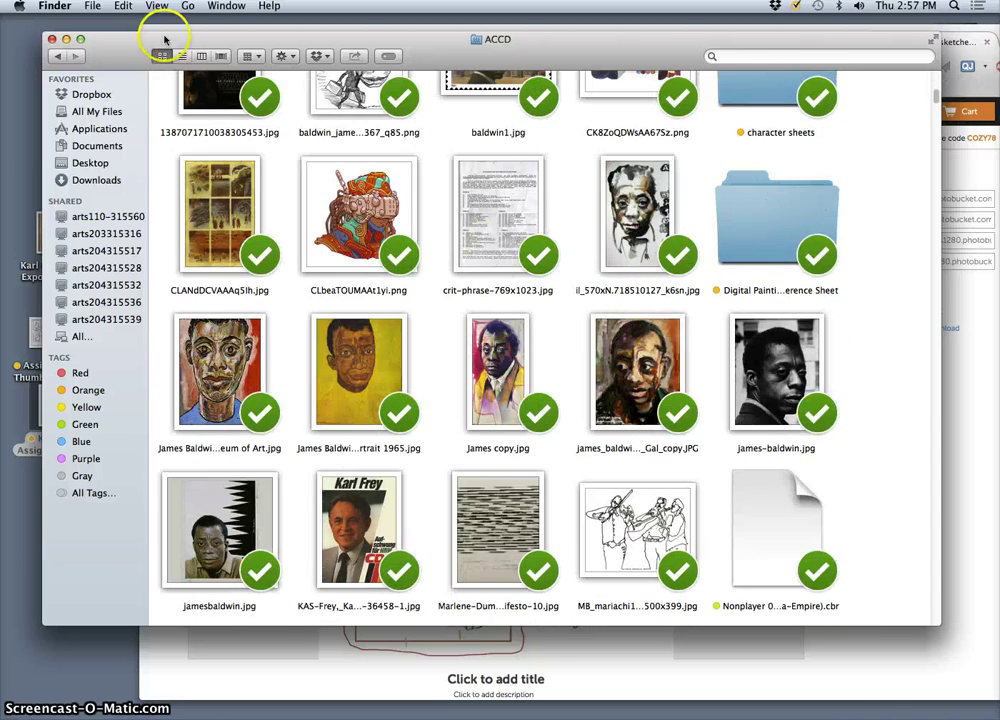
{"action": "left_click", "coordinate": [57, 56]}
{"action": "double_click", "coordinate": [638, 341]}
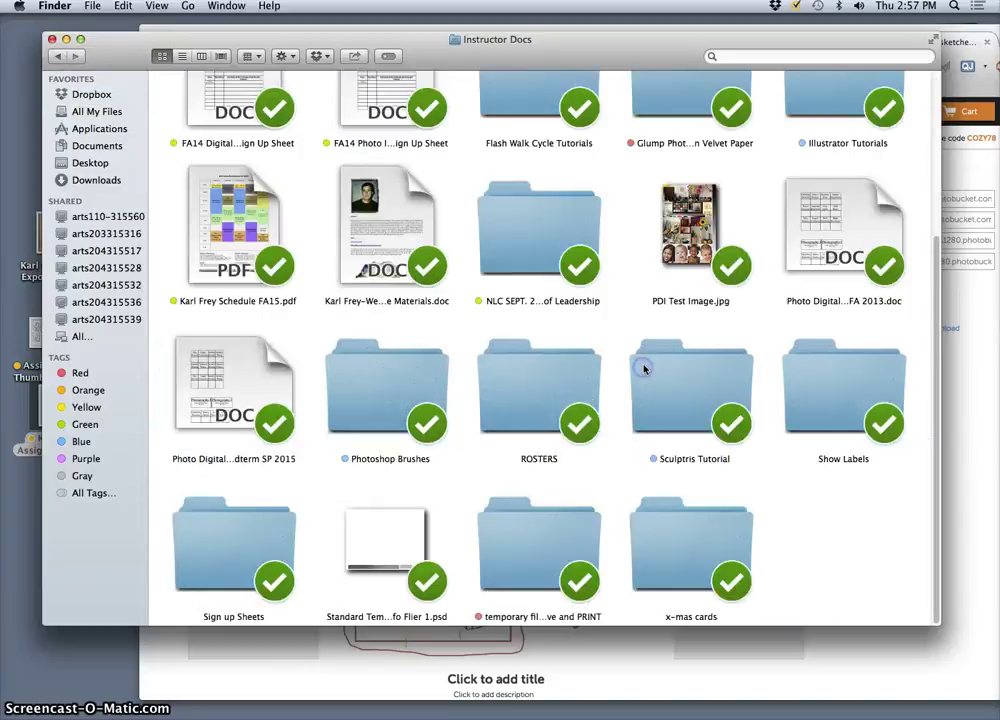
{"action": "scroll", "coordinate": [645, 369], "scroll_direction": "up", "scroll_amount": 3}
{"action": "scroll", "coordinate": [646, 368], "scroll_direction": "down", "scroll_amount": 3}
{"action": "double_click", "coordinate": [541, 548]}
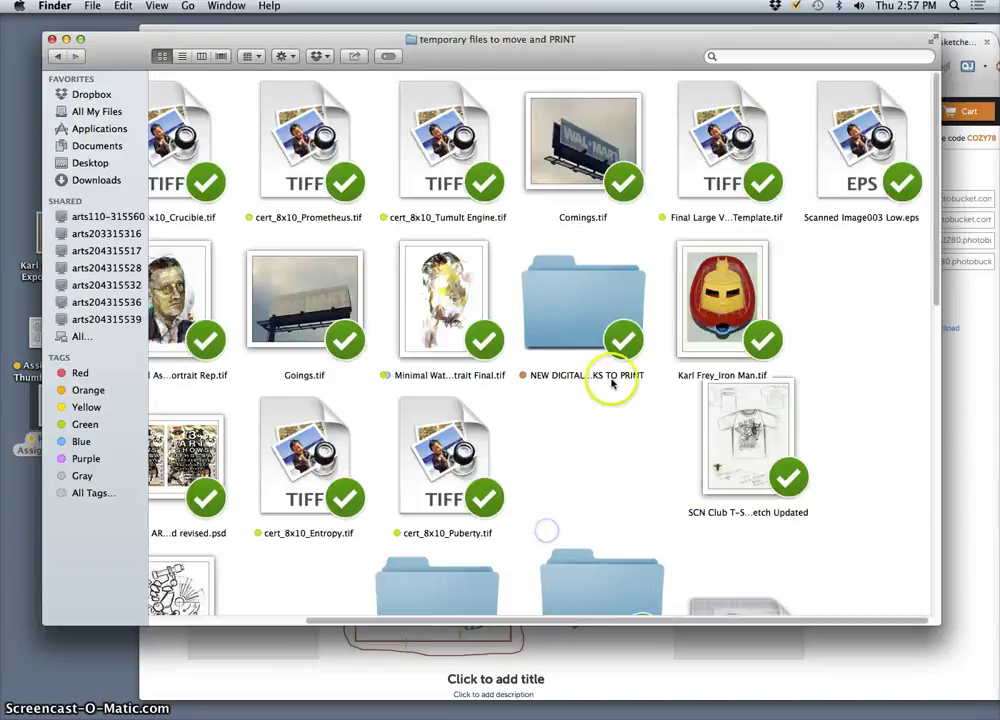
{"action": "scroll", "coordinate": [585, 421], "scroll_direction": "up", "scroll_amount": 1}
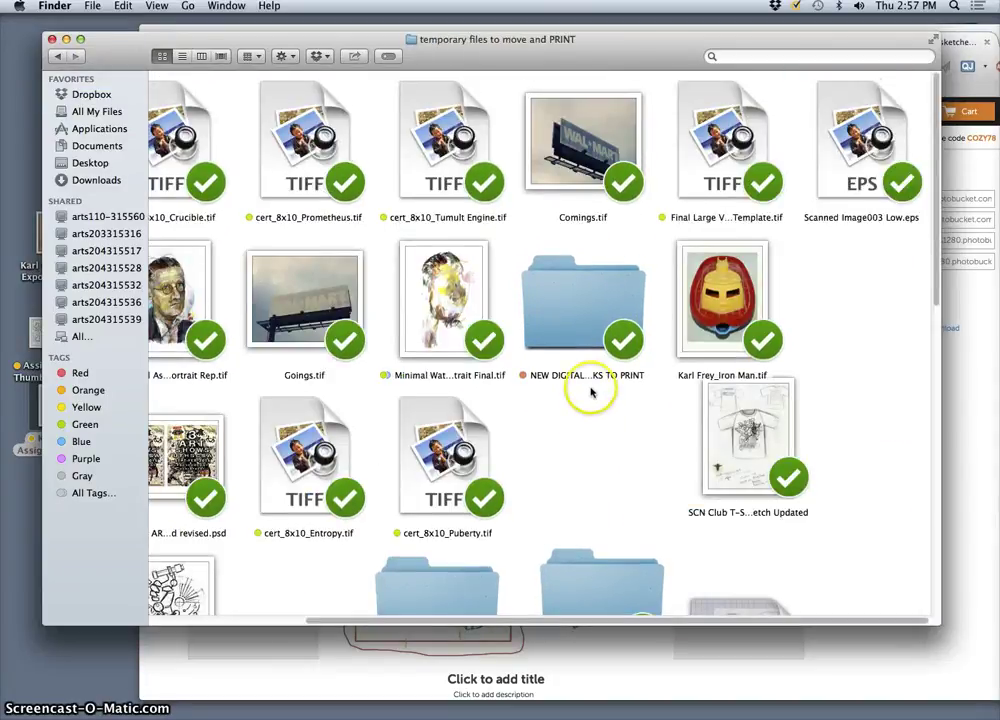
{"action": "left_click", "coordinate": [578, 163]}
Step: View Comings.tif in Preview, moving and shrinking its window, then close it
{"action": "double_click", "coordinate": [577, 164]}
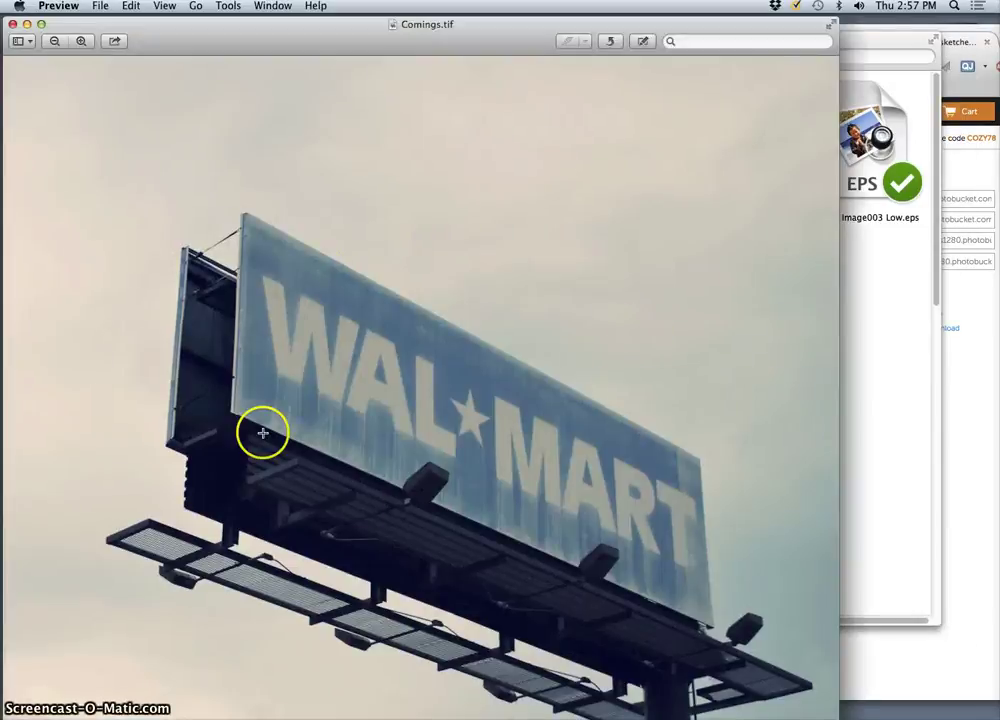
{"action": "left_click_drag", "start_coordinate": [530, 35], "coordinate": [563, 32]}
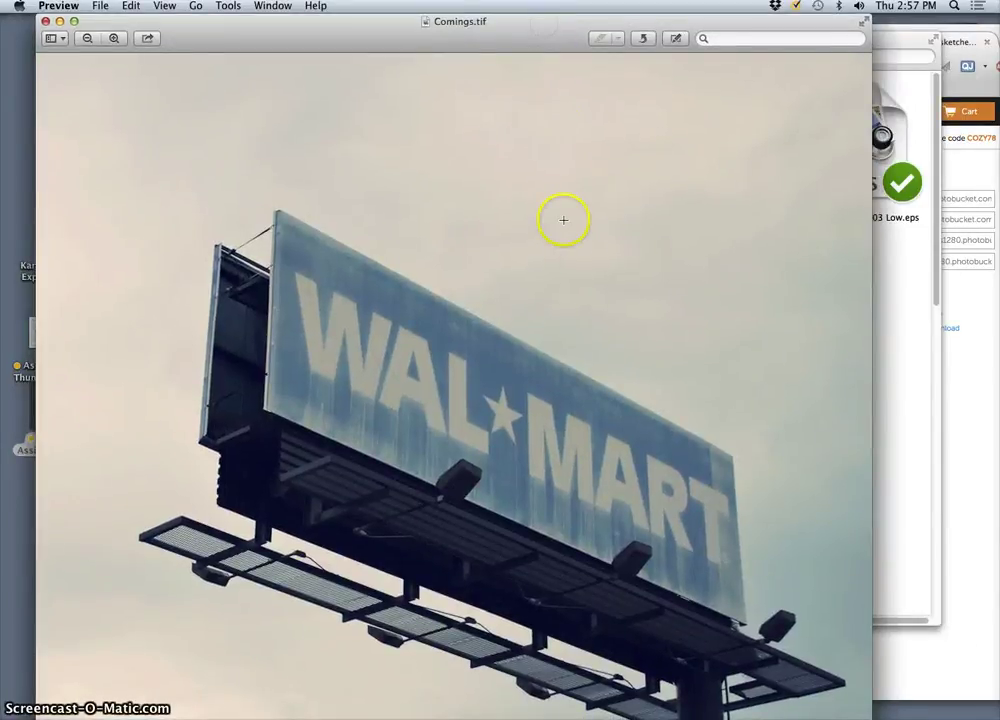
{"action": "left_click_drag", "start_coordinate": [868, 716], "coordinate": [781, 634]}
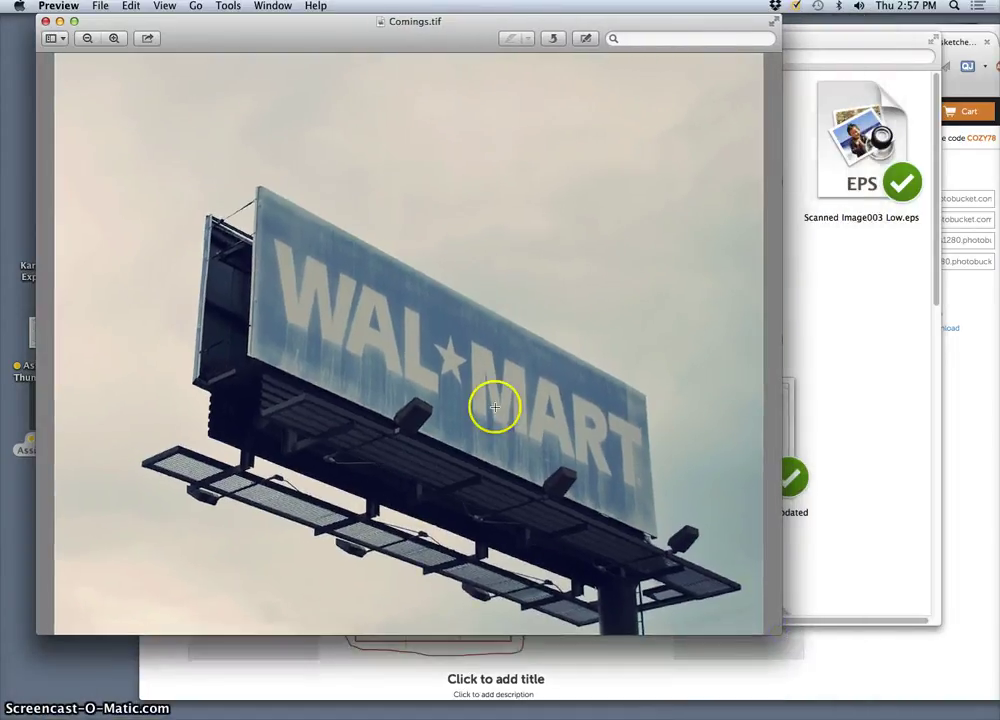
{"action": "left_click", "coordinate": [45, 21]}
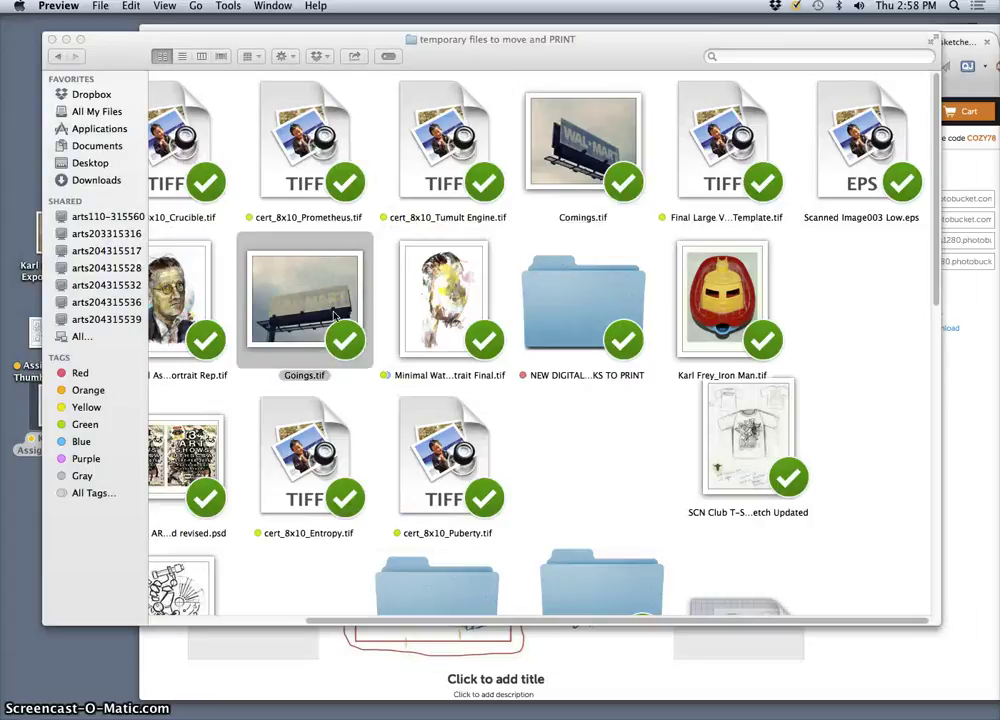
{"action": "double_click", "coordinate": [335, 315]}
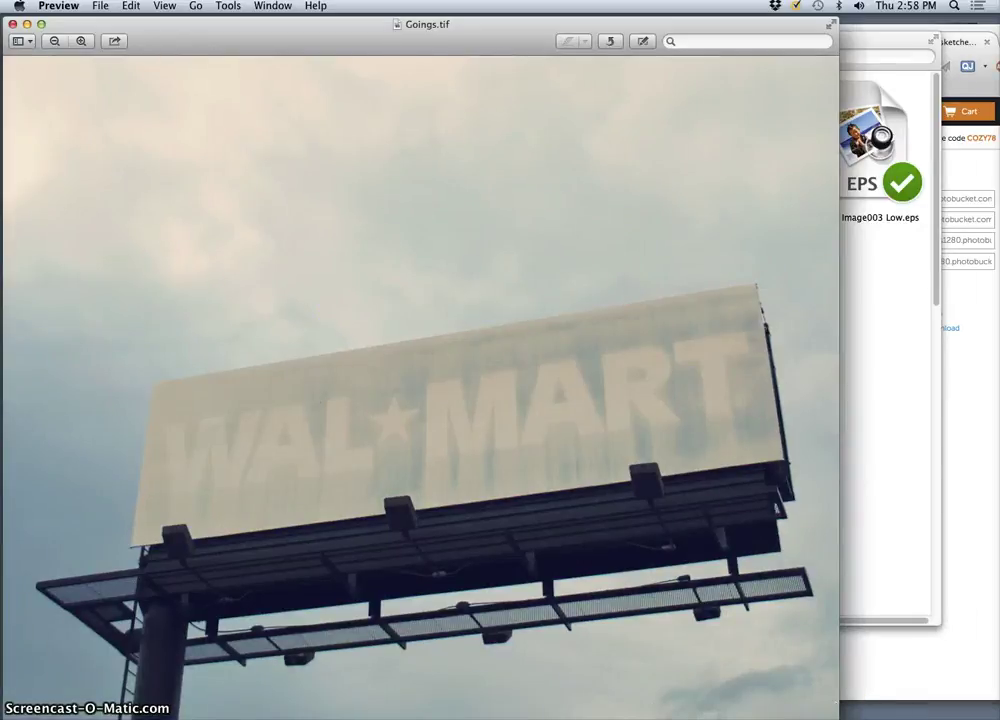
{"action": "left_click_drag", "start_coordinate": [838, 716], "coordinate": [815, 660]}
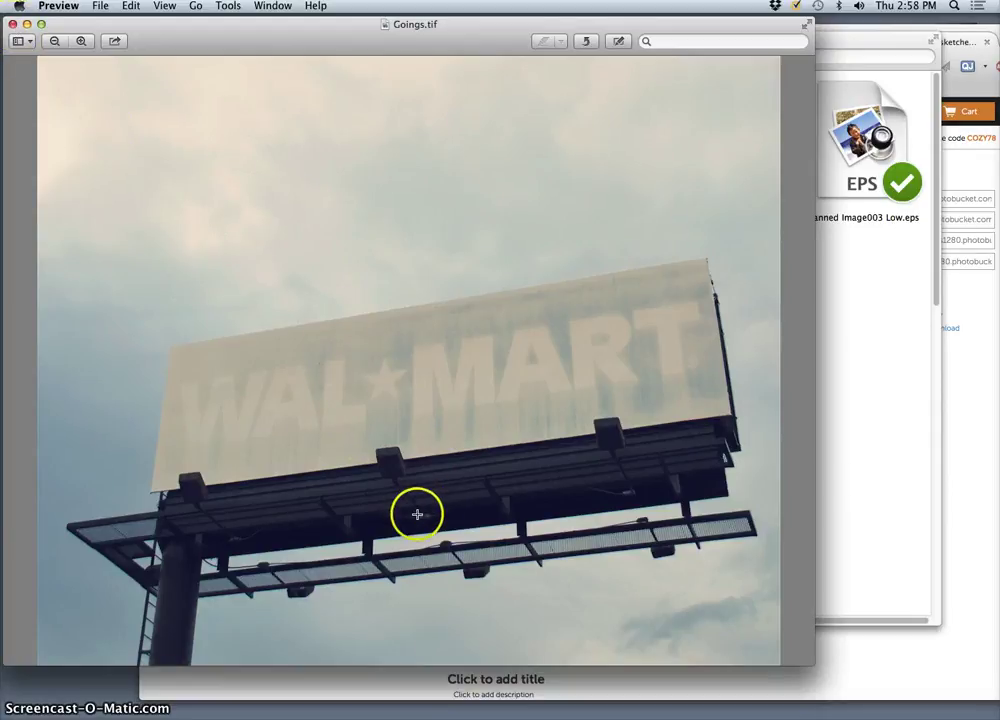
{"action": "left_click", "coordinate": [12, 24]}
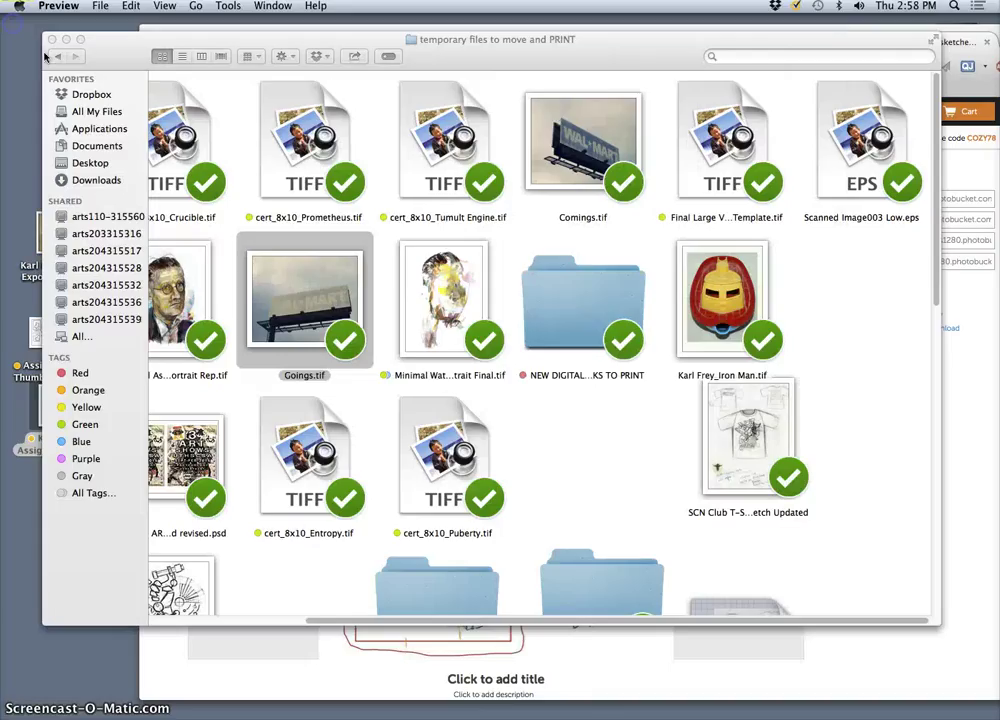
{"action": "left_click", "coordinate": [695, 315]}
{"action": "double_click", "coordinate": [697, 318]}
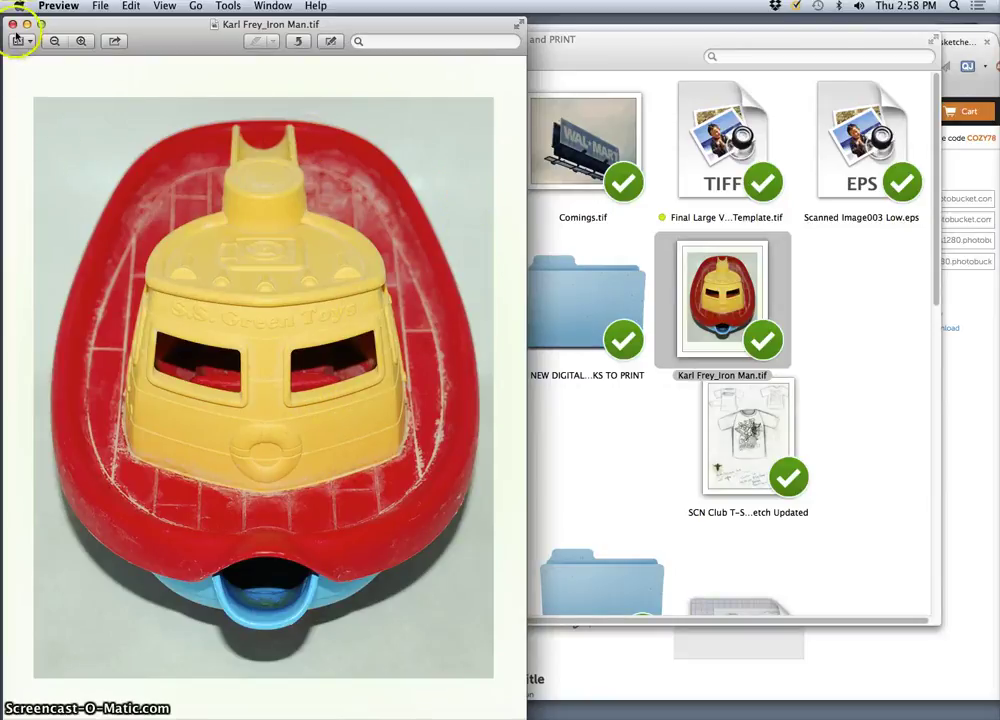
Step: Quit Preview on the Iron Man image and minimize the print folder window
{"action": "key", "text": "super+q"}
{"action": "scroll", "coordinate": [515, 432], "scroll_direction": "down", "scroll_amount": 2}
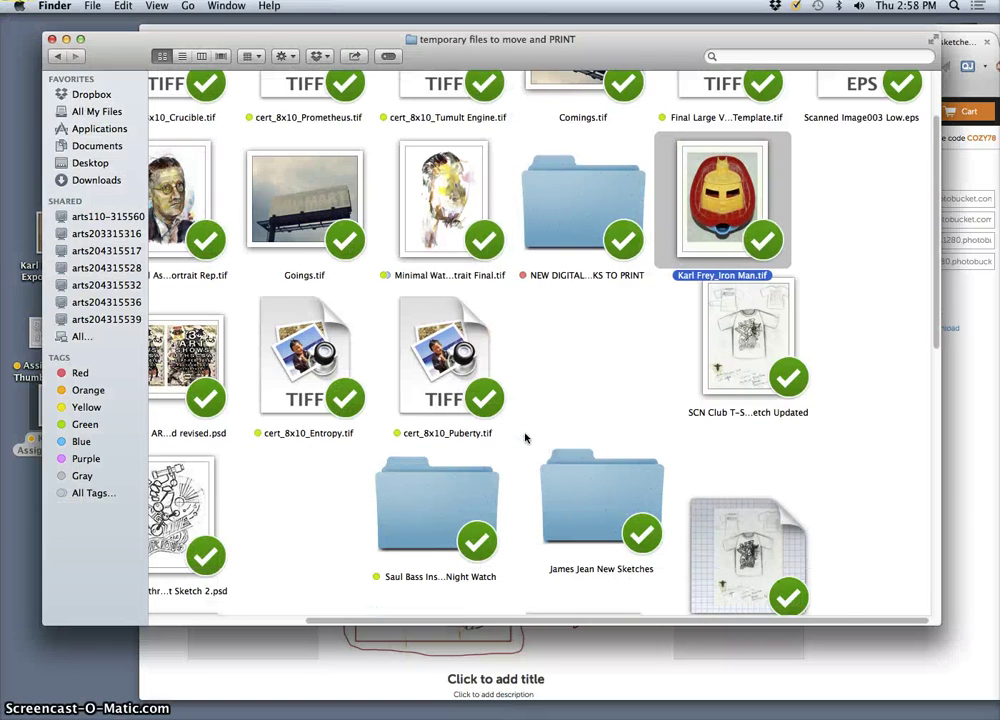
{"action": "scroll", "coordinate": [515, 432], "scroll_direction": "left", "scroll_amount": 2}
{"action": "scroll", "coordinate": [504, 426], "scroll_direction": "down", "scroll_amount": 3}
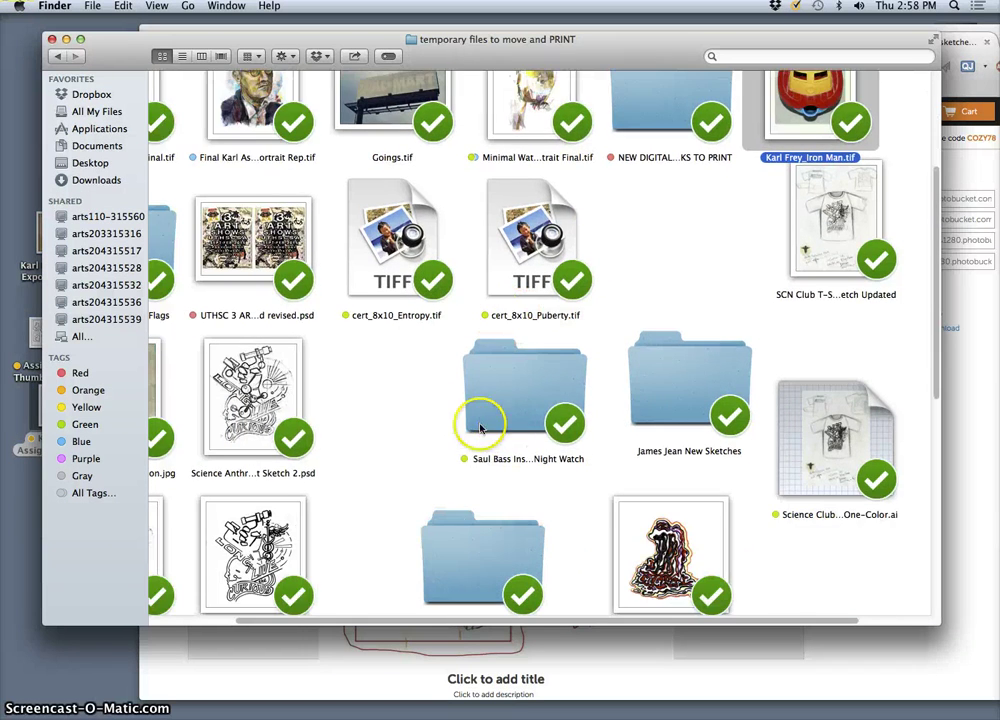
{"action": "scroll", "coordinate": [458, 421], "scroll_direction": "down", "scroll_amount": 5}
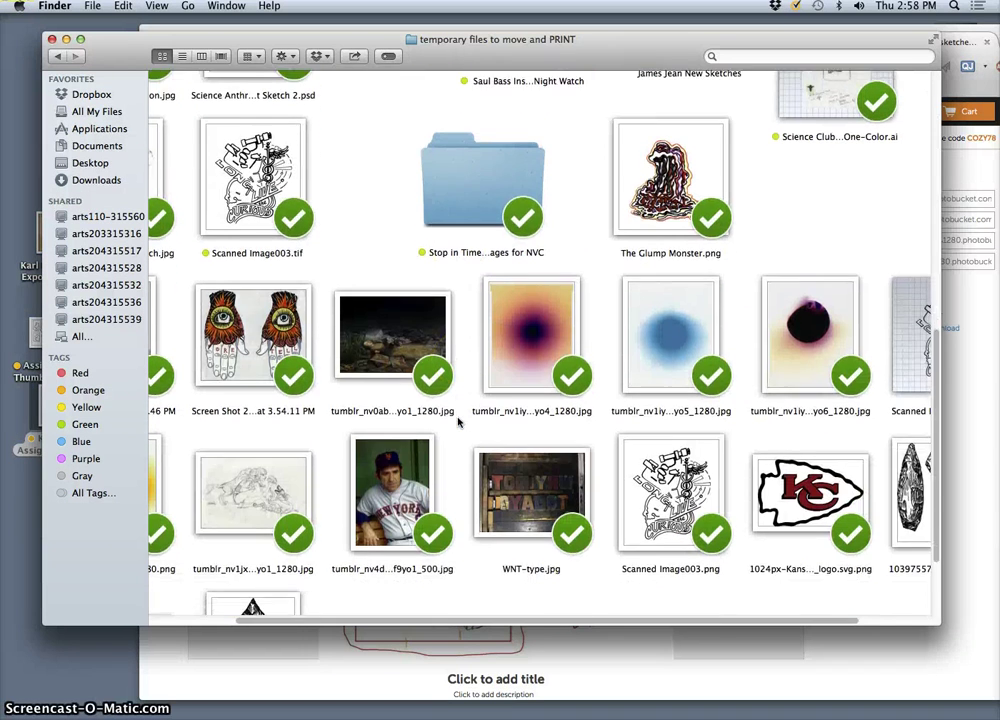
{"action": "scroll", "coordinate": [458, 421], "scroll_direction": "up", "scroll_amount": 3}
{"action": "scroll", "coordinate": [458, 421], "scroll_direction": "up", "scroll_amount": 5}
{"action": "scroll", "coordinate": [458, 417], "scroll_direction": "left", "scroll_amount": 3}
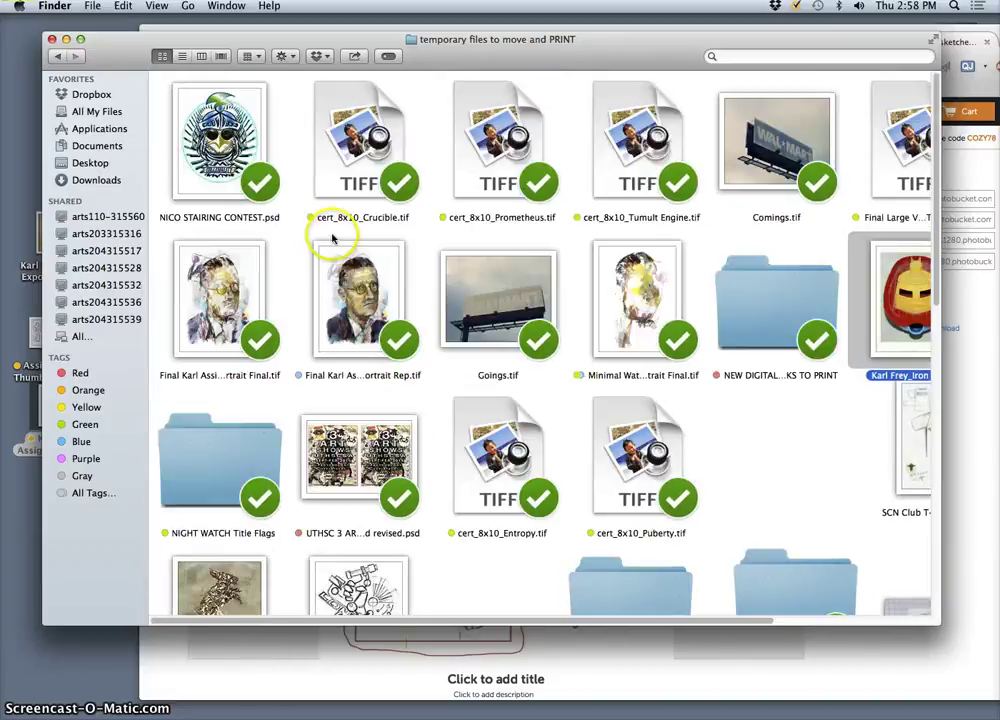
{"action": "left_click", "coordinate": [66, 40]}
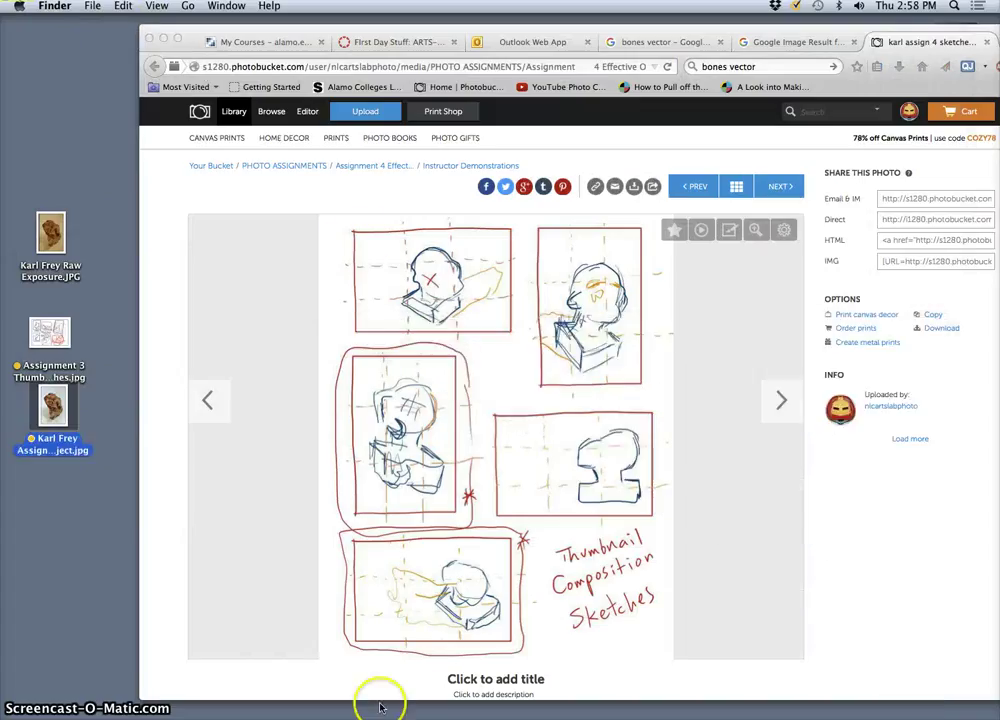